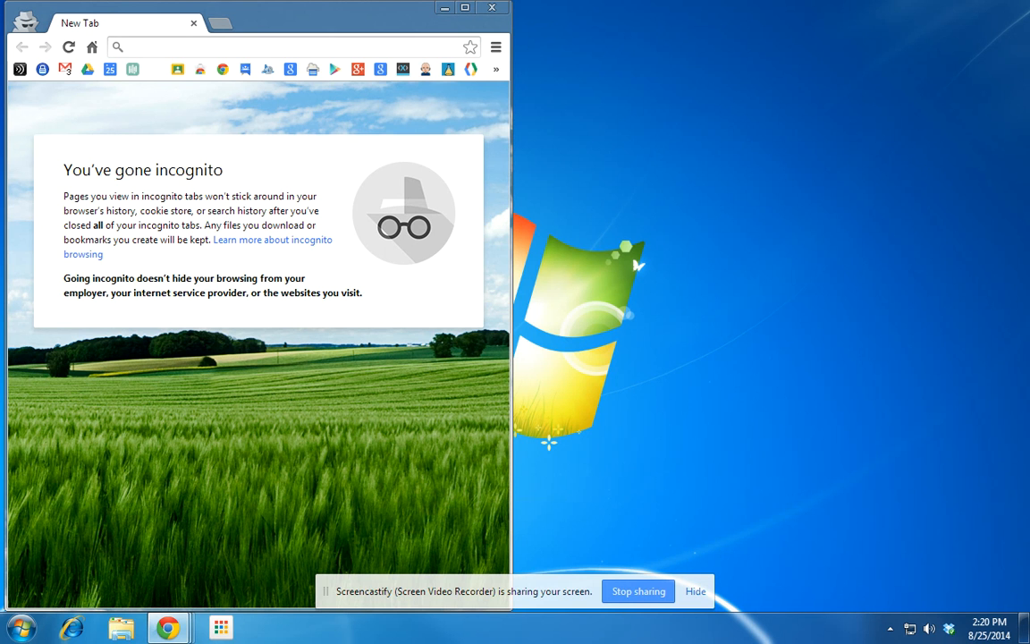
Go to classroom.google.com in the browser.
{"action": "left_click", "coordinate": [388, 46]}
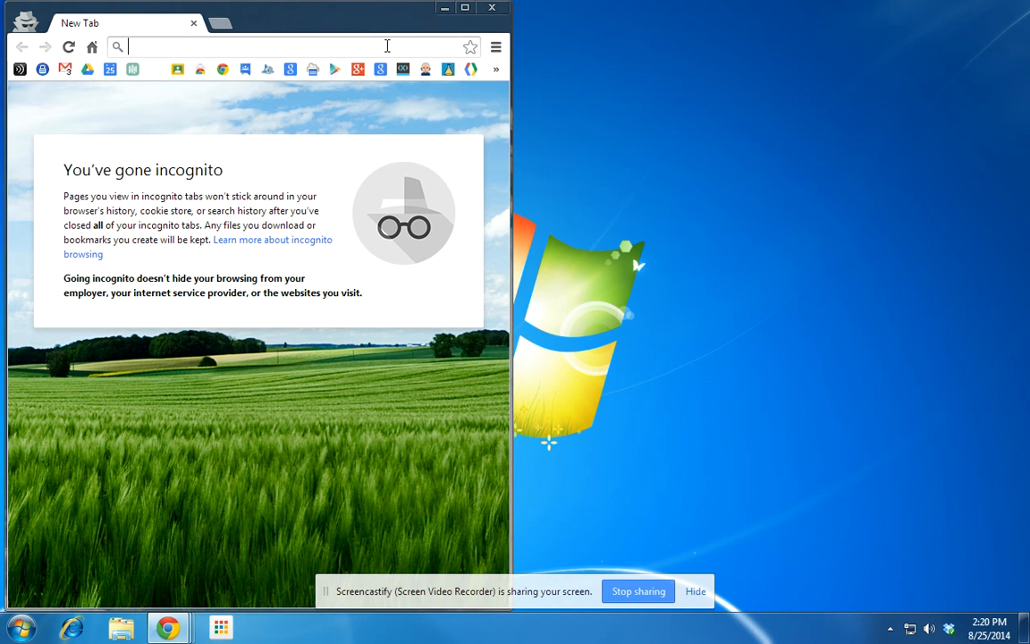
{"action": "type", "text": "classrom"}
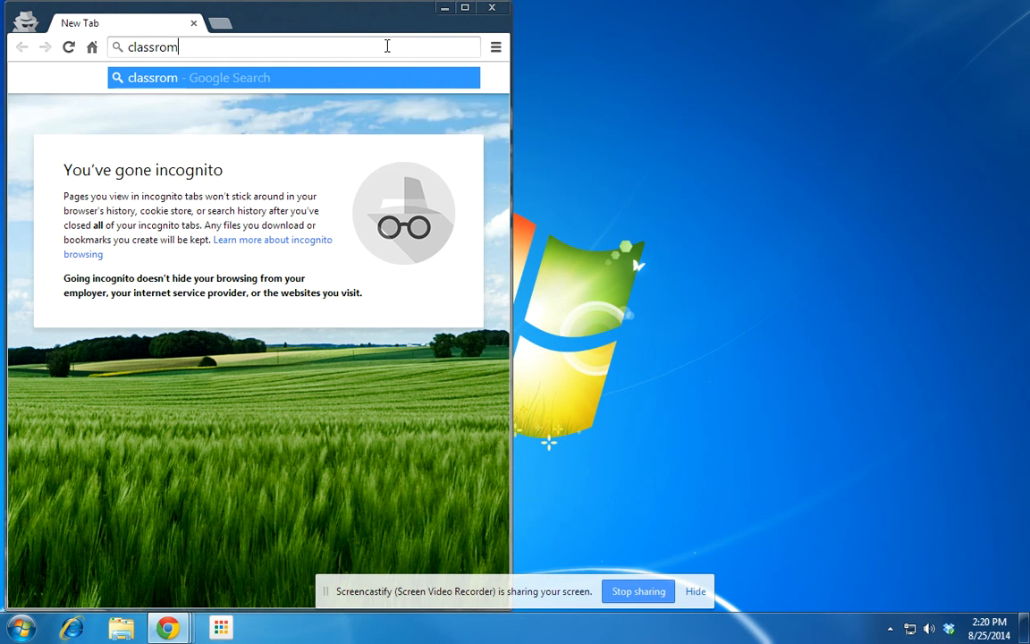
{"action": "key", "text": "BackSpace"}
{"action": "type", "text": "oom."}
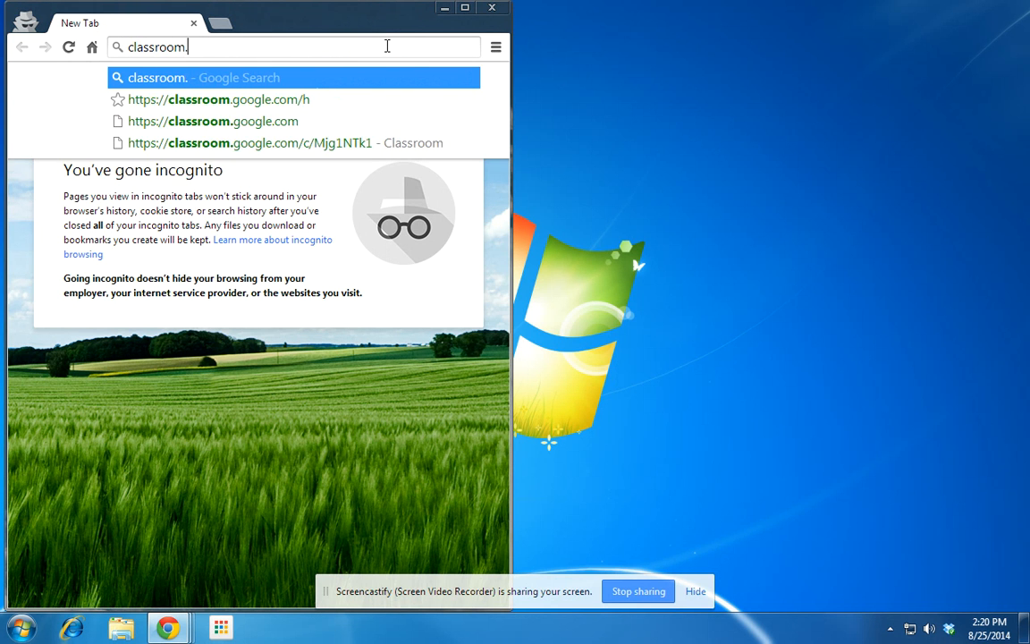
{"action": "type", "text": "google.com"}
{"action": "key", "text": "Return"}
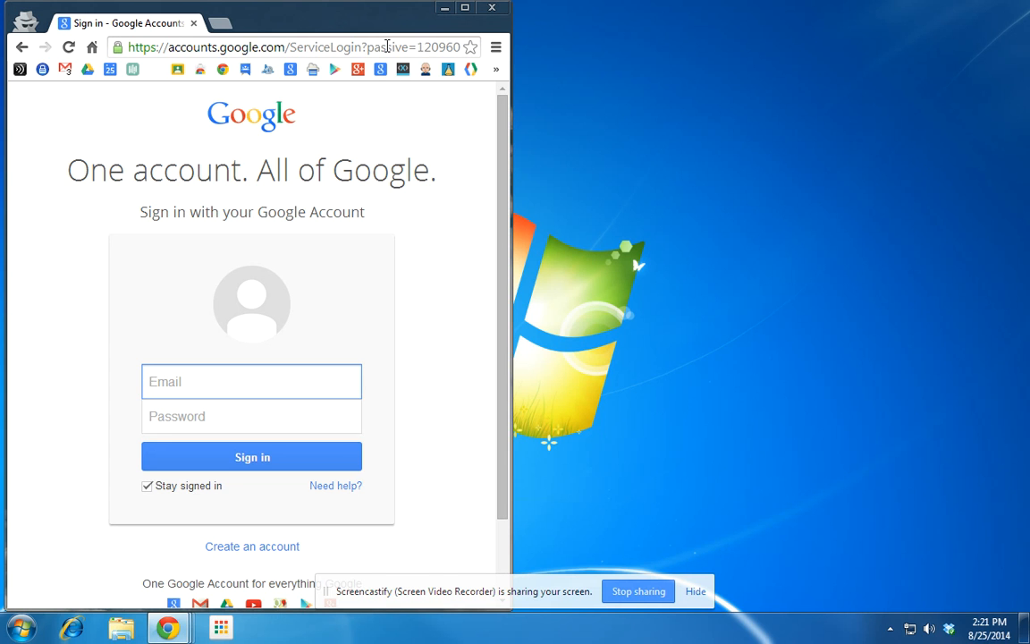
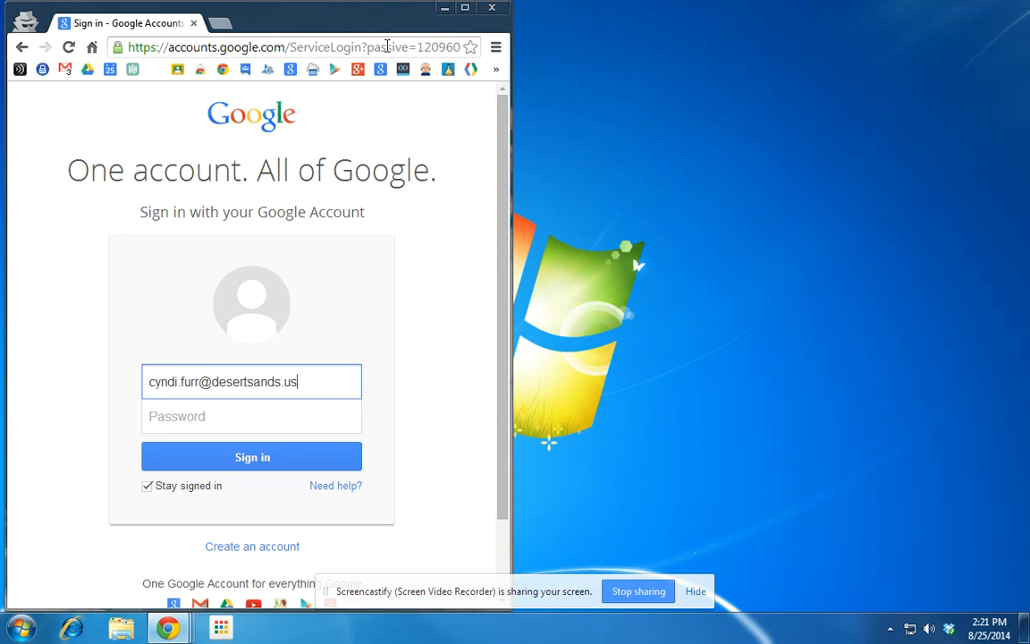
Sign in to Google with the school account's e-mail address and password.
{"action": "key", "text": "Tab"}
{"action": "type", "text": "*********"}
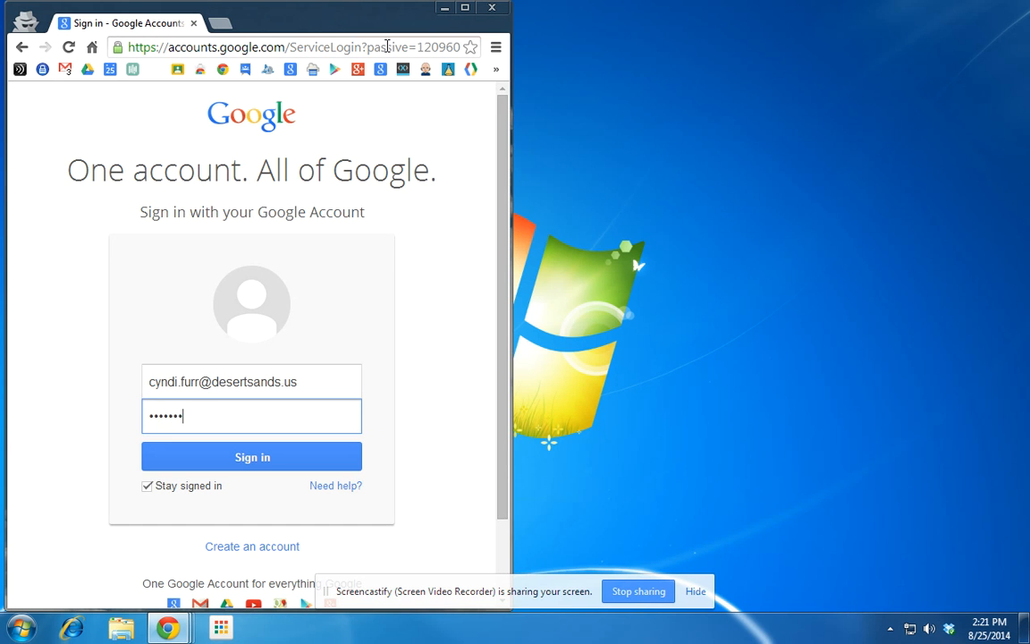
{"action": "key", "text": "Return"}
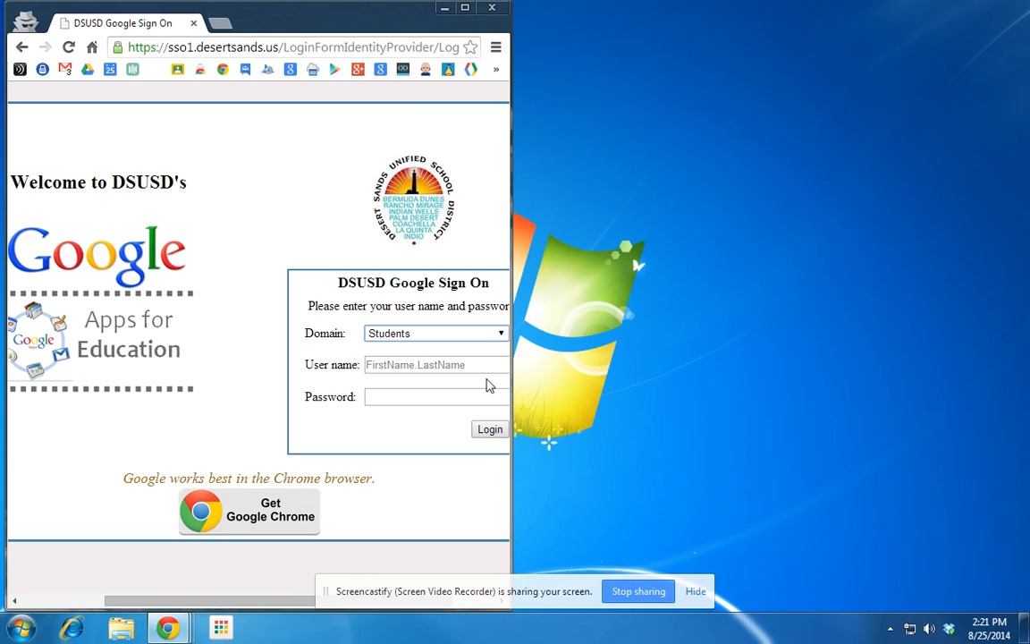
Log in to DSUSD Google Sign On under the Staff domain with the staff user name and password.
{"action": "left_click", "coordinate": [380, 336]}
{"action": "left_click", "coordinate": [386, 362]}
{"action": "left_click", "coordinate": [387, 364]}
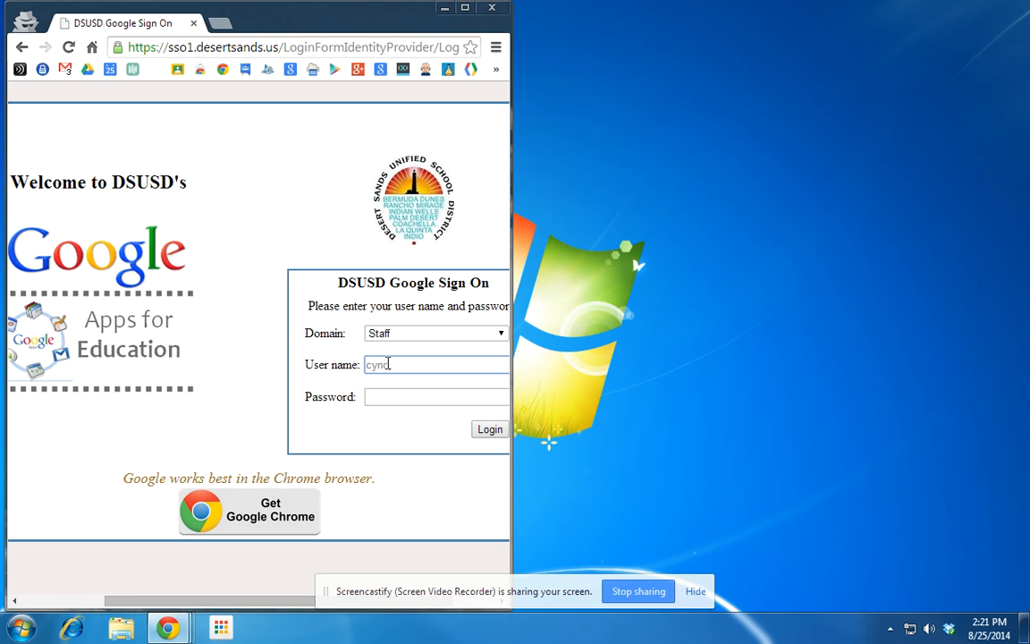
{"action": "key", "text": "Tab"}
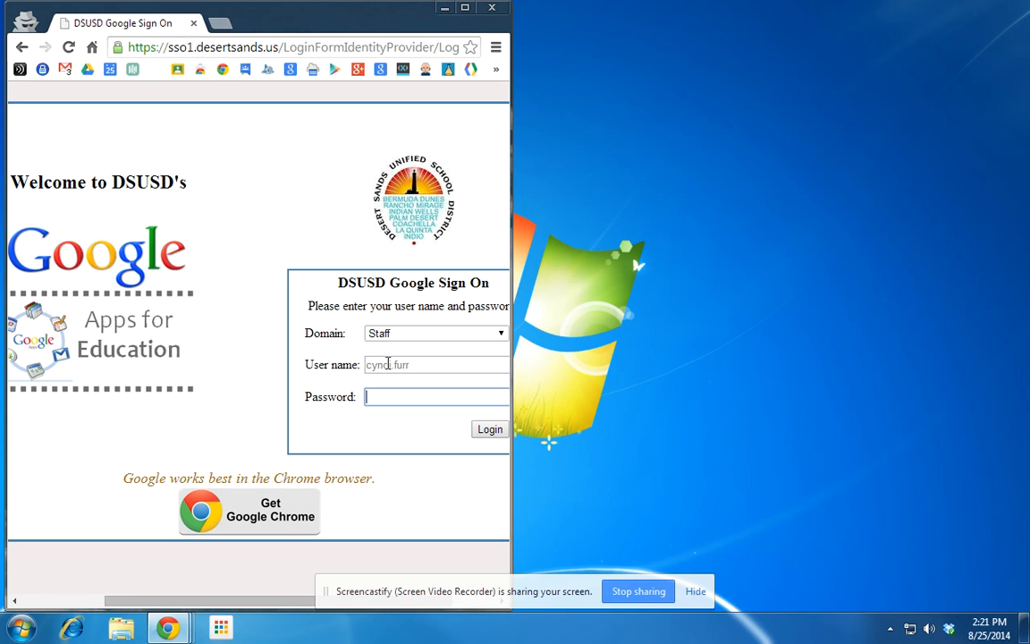
{"action": "key", "text": "Return"}
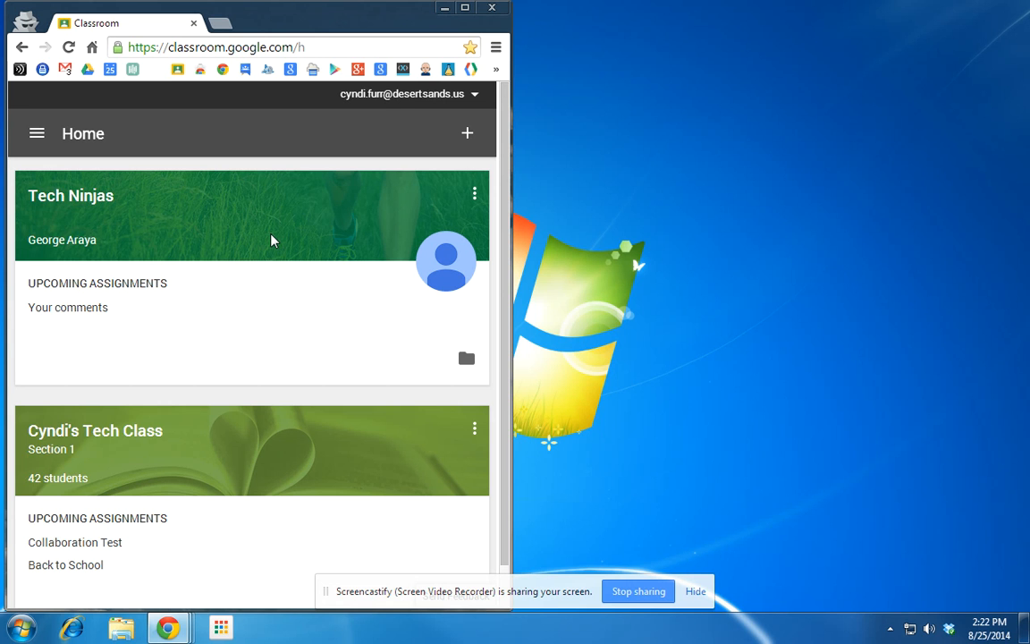
Create a new class named 'Appy Hour Class'.
{"action": "left_click", "coordinate": [468, 134]}
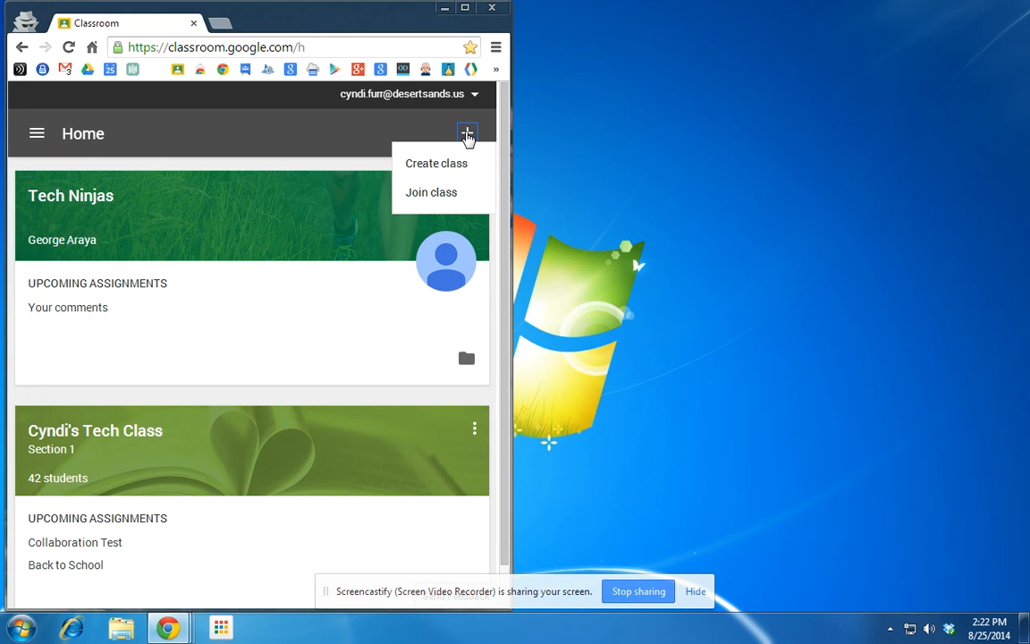
{"action": "left_click", "coordinate": [432, 169]}
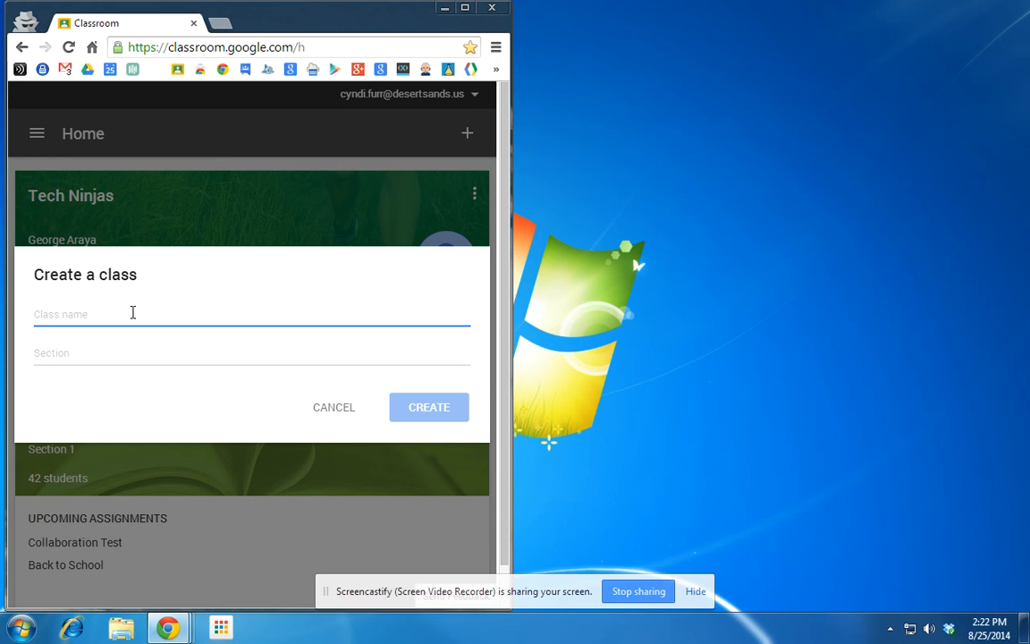
{"action": "type", "text": "Appy Hour Class"}
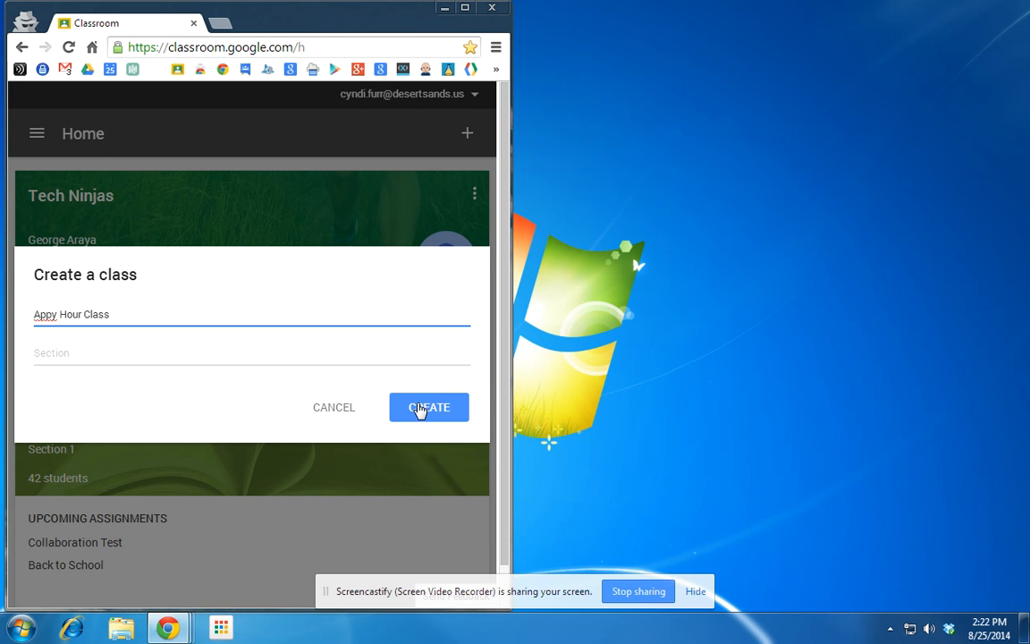
{"action": "left_click", "coordinate": [419, 408]}
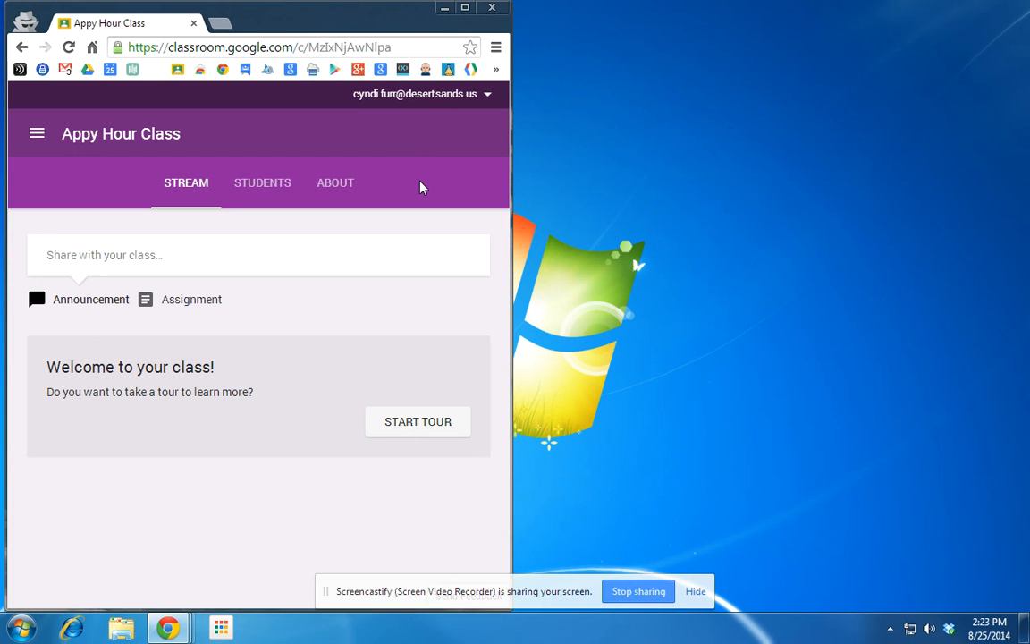
On Appy Hour Class's About page, apply the colourful candy image as the class theme.
{"action": "left_click", "coordinate": [38, 134]}
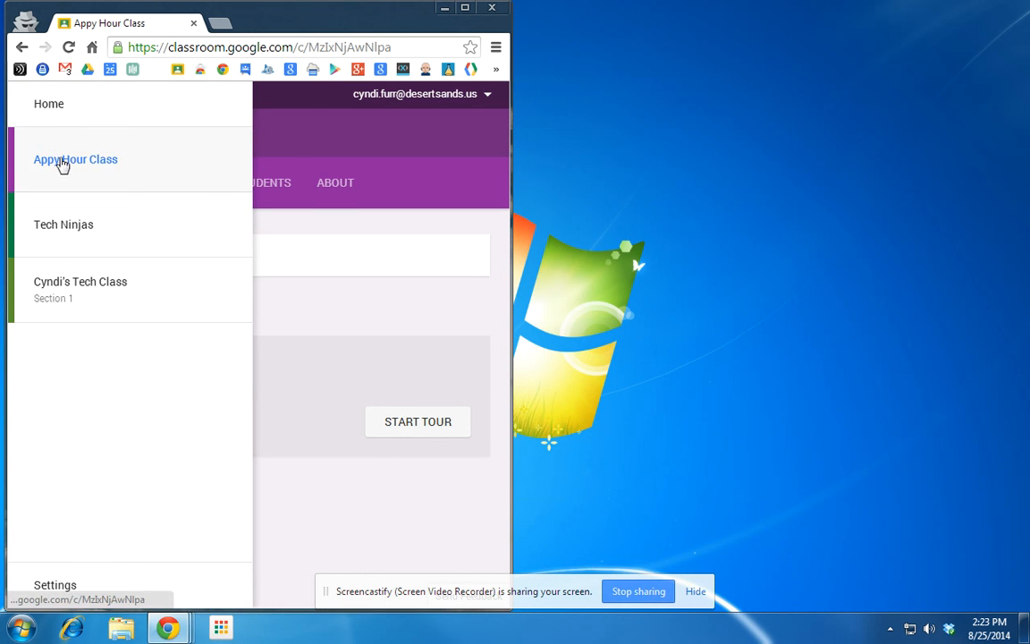
{"action": "left_click", "coordinate": [384, 177]}
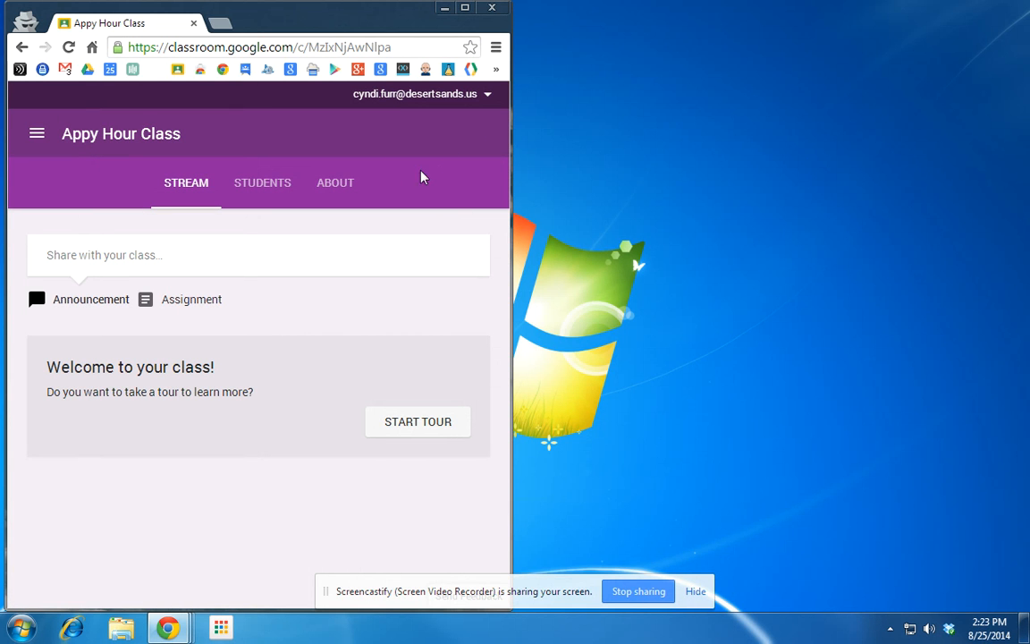
{"action": "left_click", "coordinate": [333, 185]}
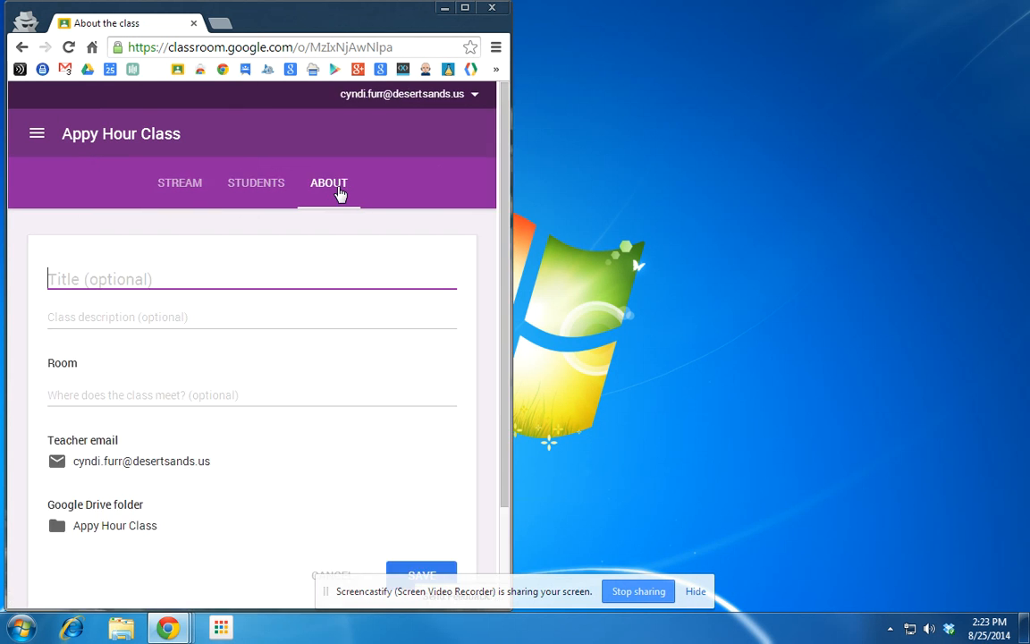
{"action": "double_click", "coordinate": [433, 12]}
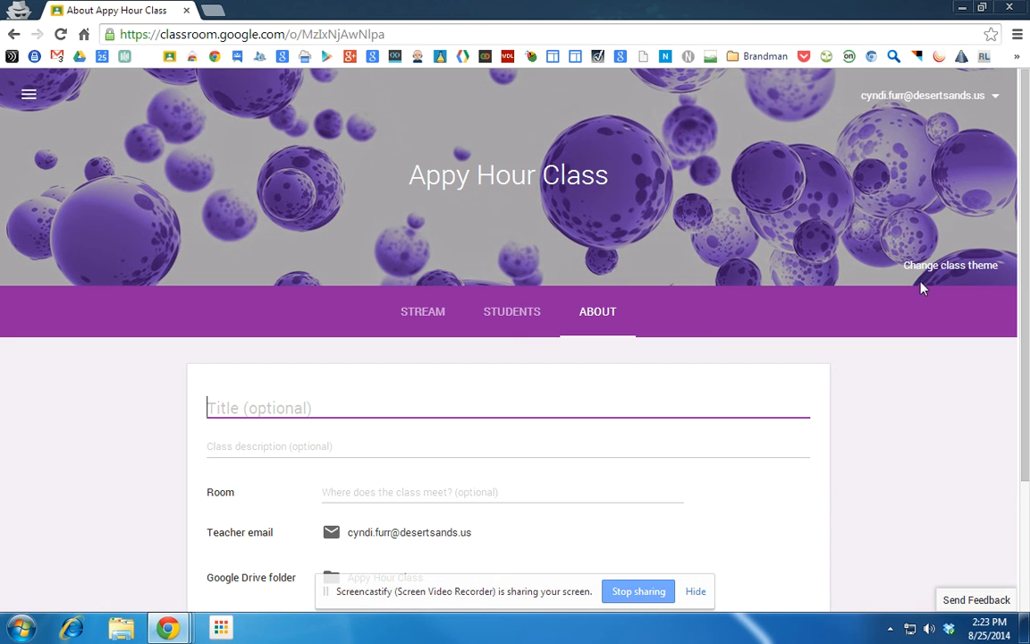
{"action": "left_click", "coordinate": [943, 268]}
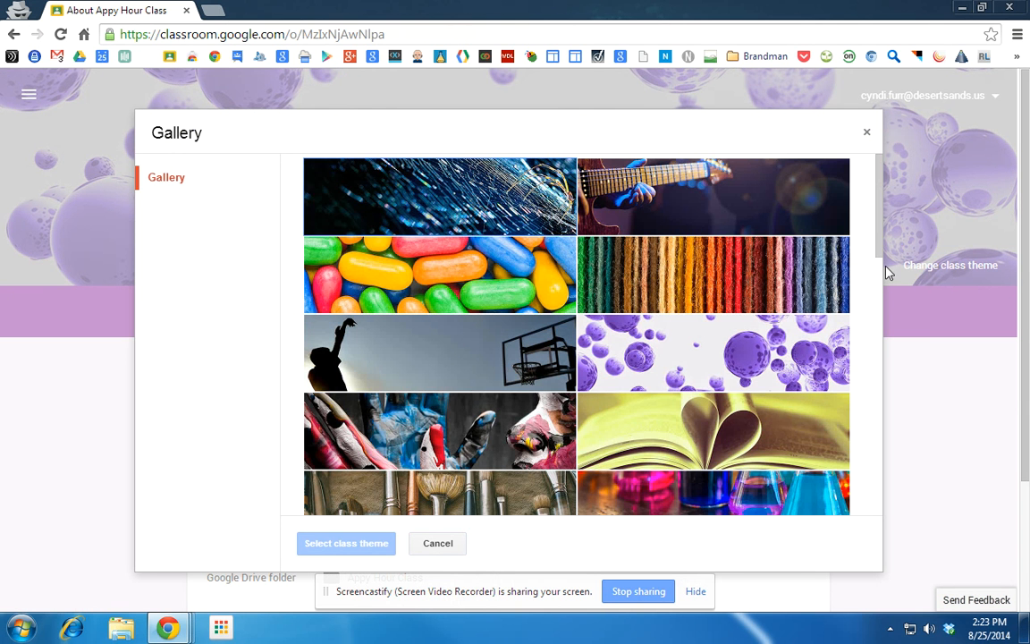
{"action": "left_click", "coordinate": [393, 240]}
{"action": "left_click", "coordinate": [330, 540]}
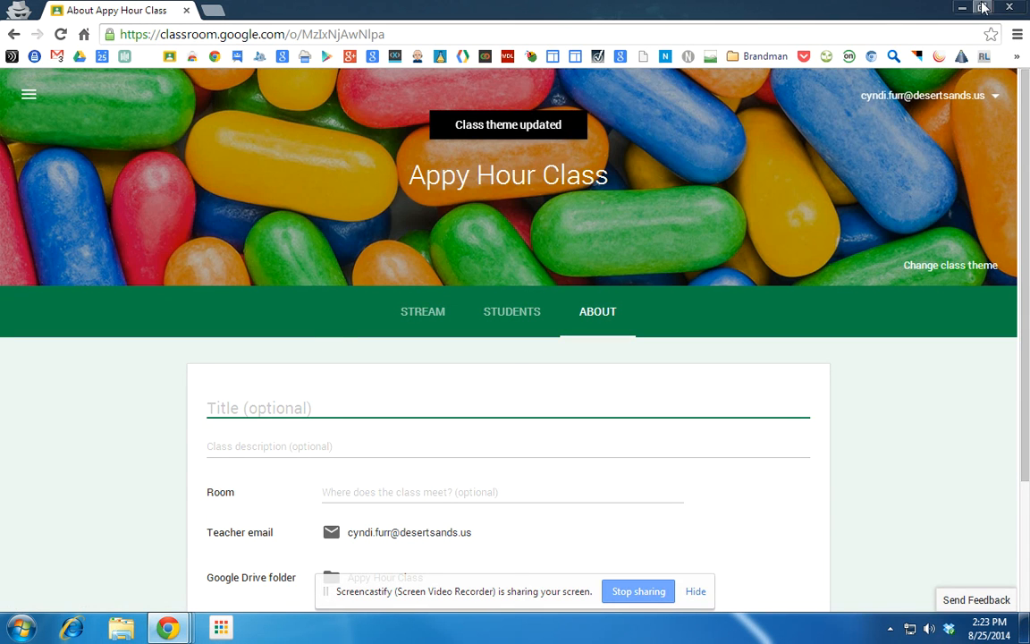
{"action": "left_click", "coordinate": [982, 8]}
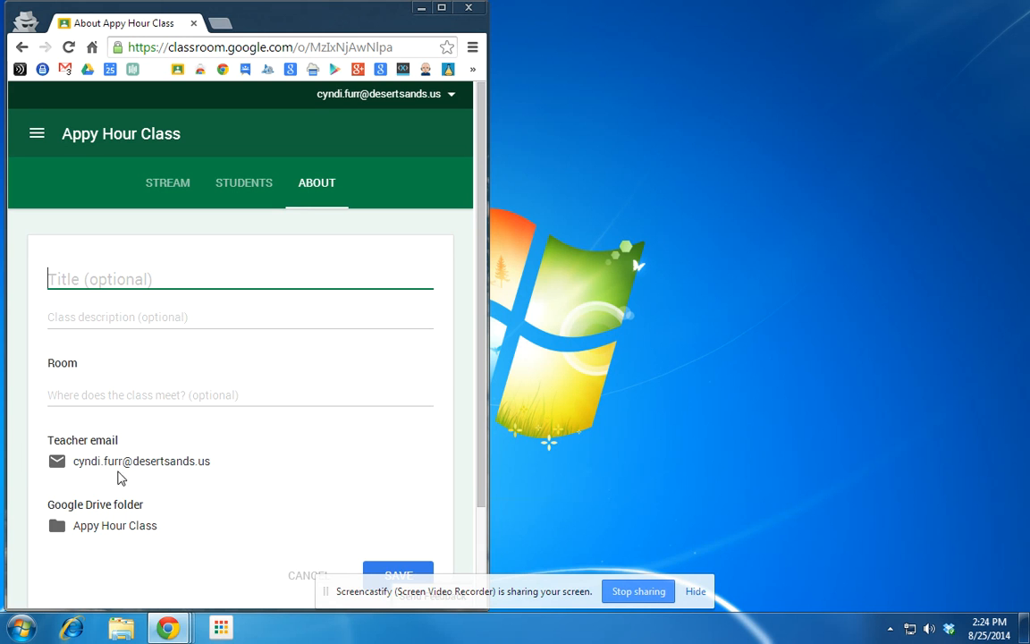
Start adding class materials, then close the Google Drive picker without attaching anything.
{"action": "scroll", "coordinate": [238, 486], "scroll_direction": "down", "scroll_amount": 1}
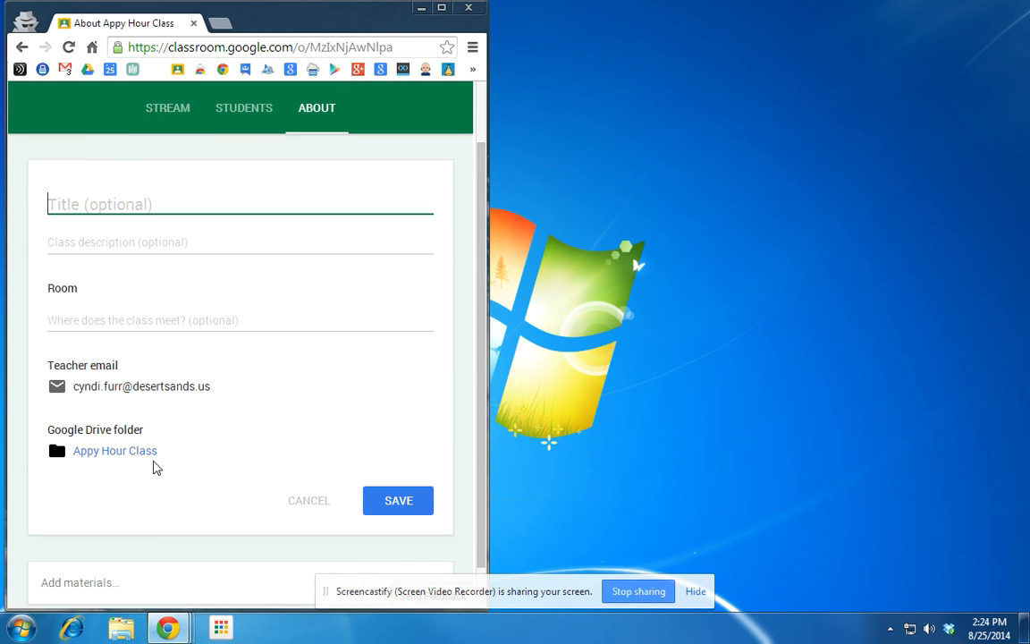
{"action": "scroll", "coordinate": [120, 469], "scroll_direction": "down", "scroll_amount": 1}
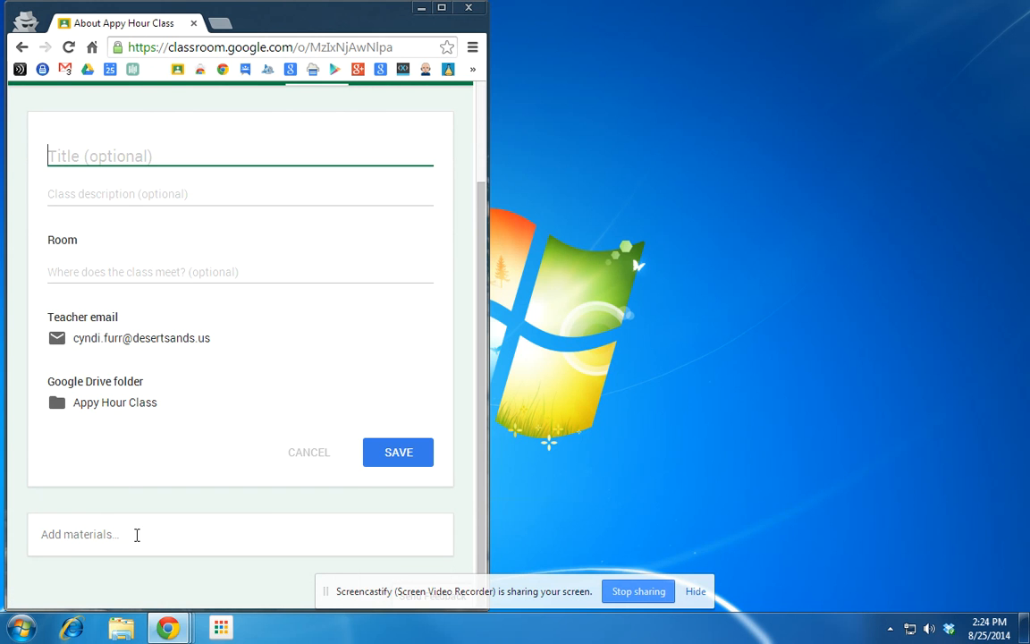
{"action": "left_click", "coordinate": [76, 532]}
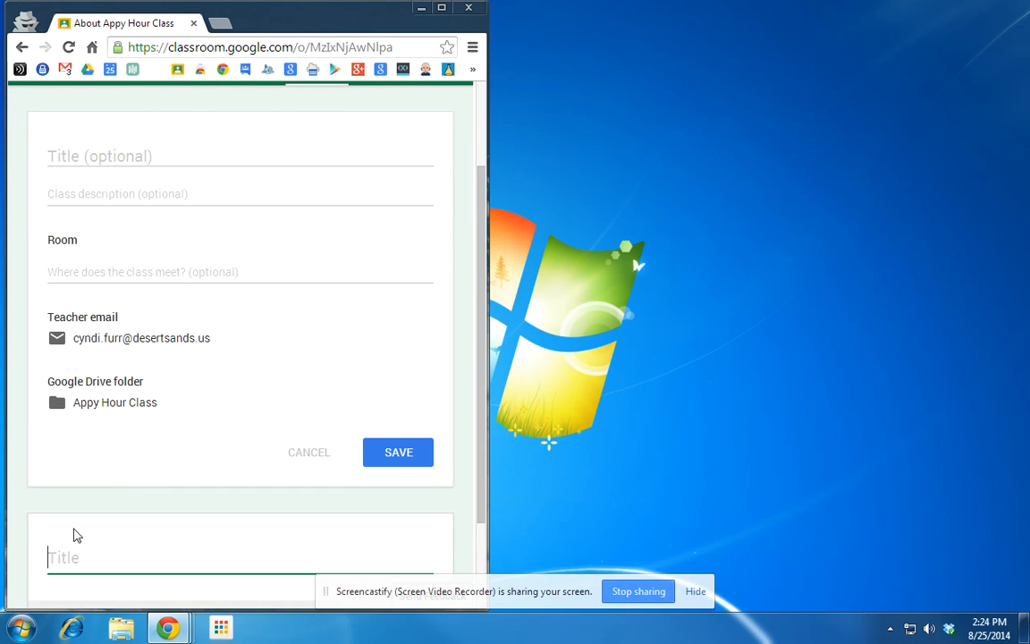
{"action": "left_click_drag", "start_coordinate": [478, 254], "coordinate": [475, 385]}
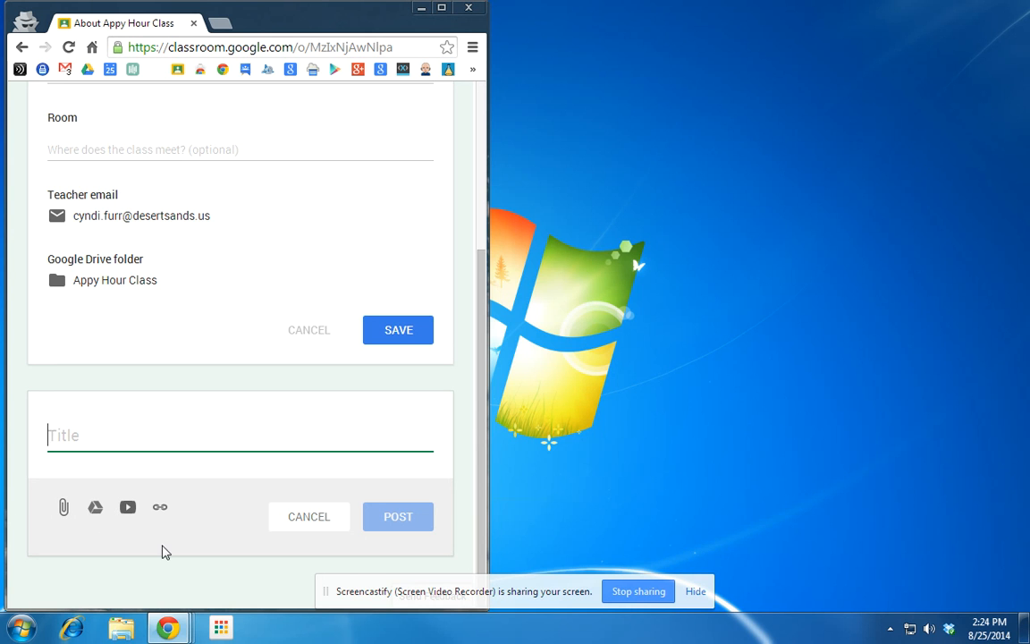
{"action": "left_click", "coordinate": [96, 508]}
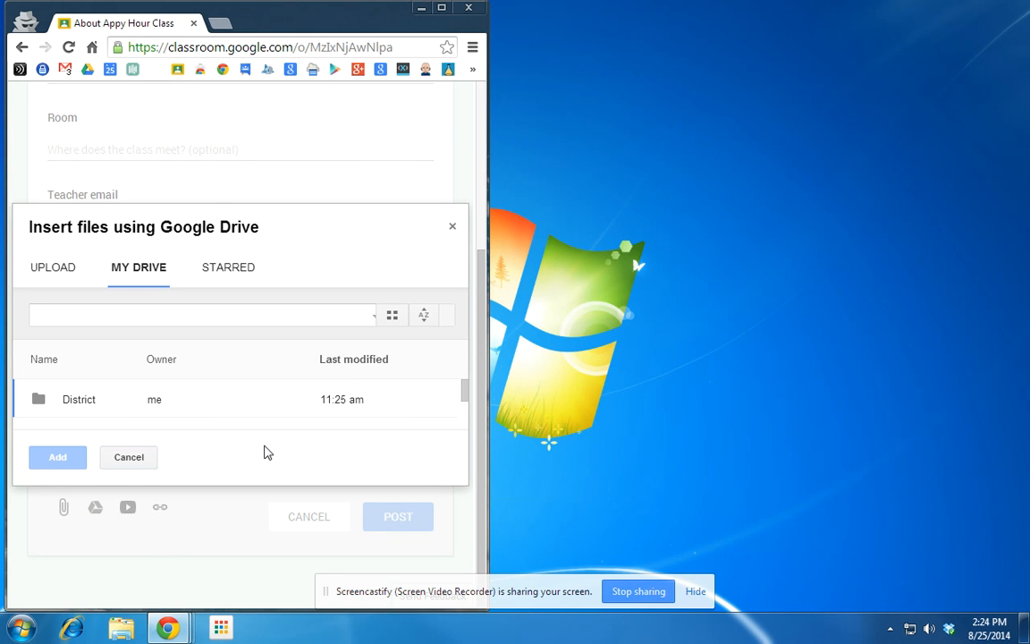
{"action": "left_click", "coordinate": [136, 461]}
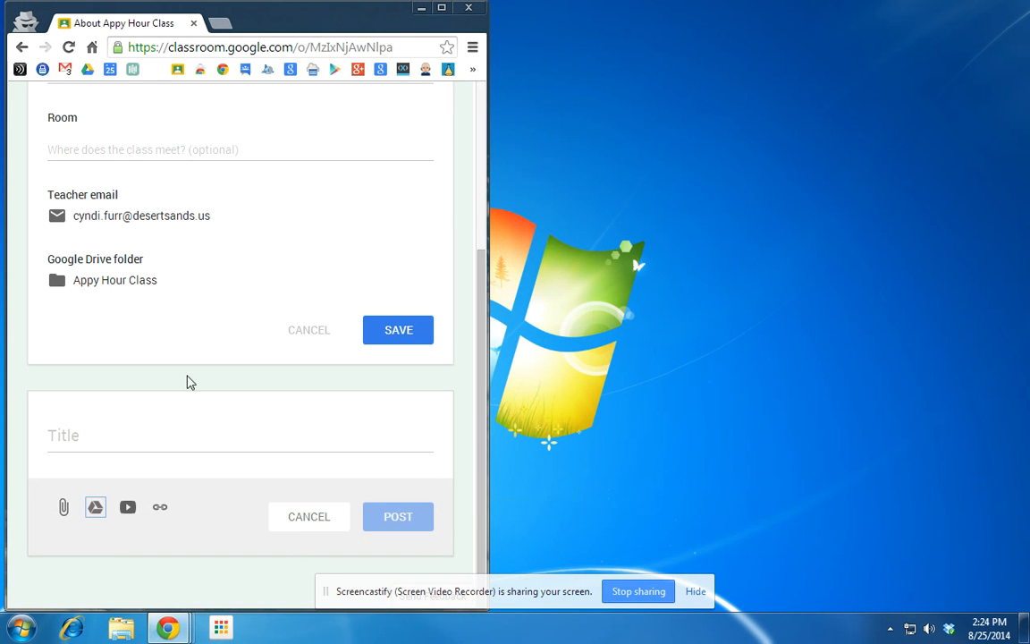
Return to the Appy Hour Class stream with its welcome tour card.
{"action": "scroll", "coordinate": [199, 420], "scroll_direction": "up", "scroll_amount": 3}
{"action": "scroll", "coordinate": [192, 403], "scroll_direction": "down", "scroll_amount": 3}
{"action": "scroll", "coordinate": [184, 511], "scroll_direction": "up", "scroll_amount": 3}
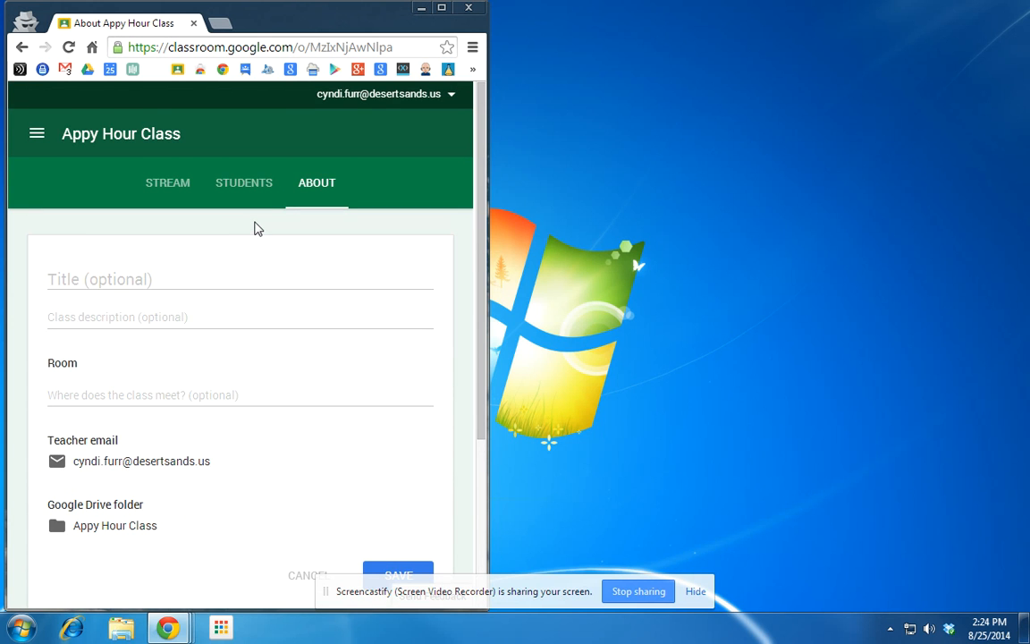
{"action": "scroll", "coordinate": [242, 457], "scroll_direction": "down", "scroll_amount": 3}
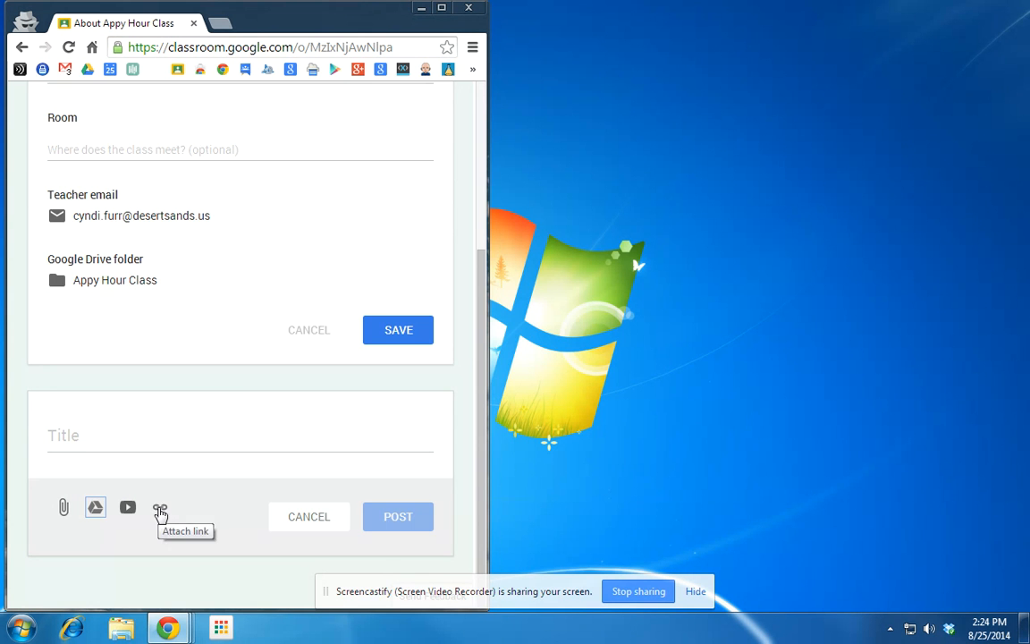
{"action": "scroll", "coordinate": [166, 512], "scroll_direction": "up", "scroll_amount": 3}
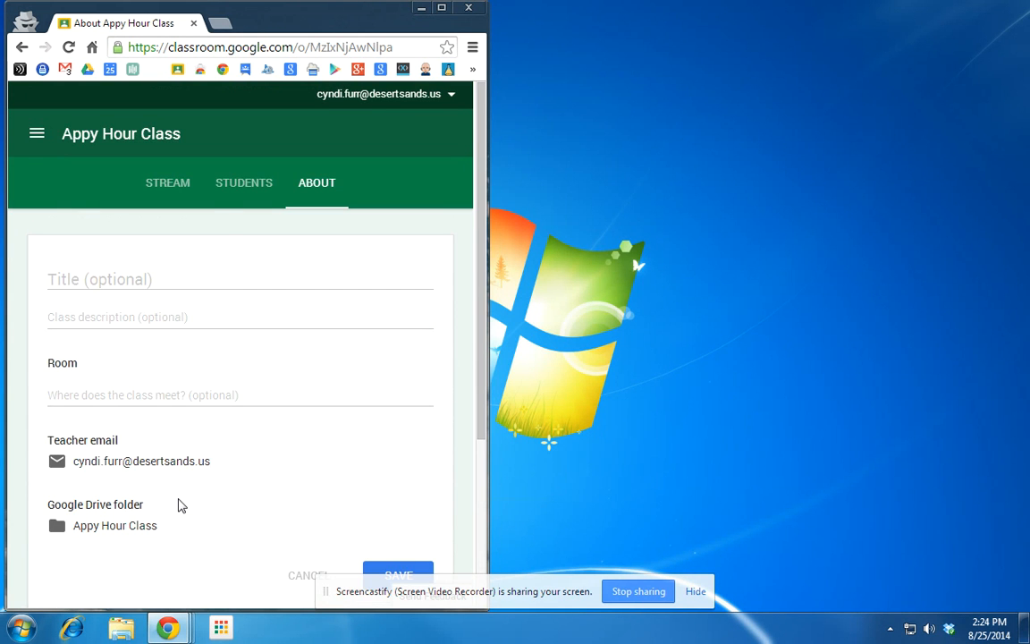
{"action": "left_click", "coordinate": [161, 188]}
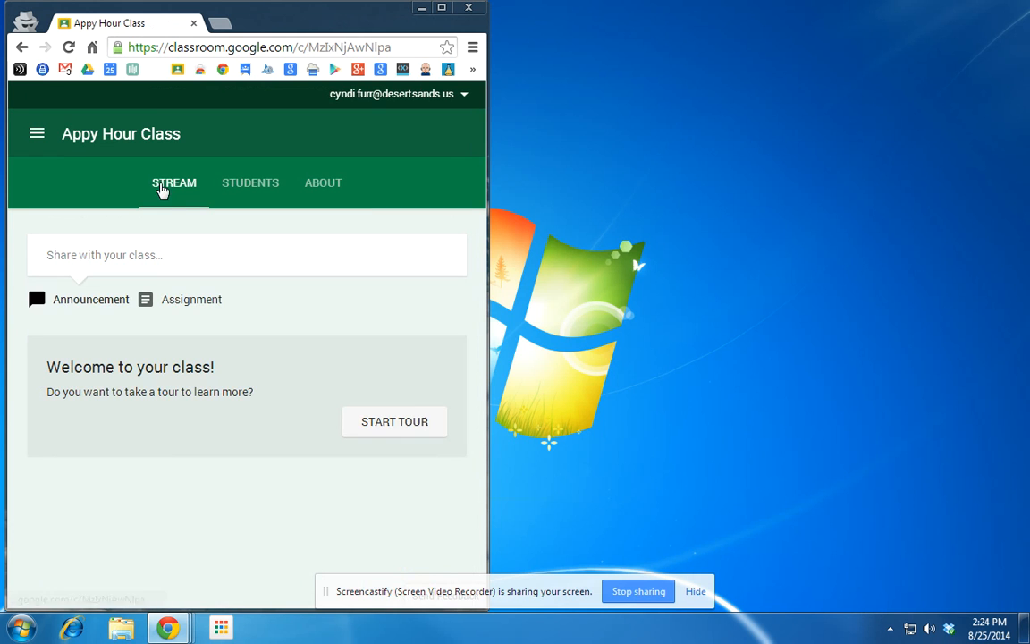
Switch to the Section 1 tech class stream from the class list.
{"action": "left_click", "coordinate": [37, 135]}
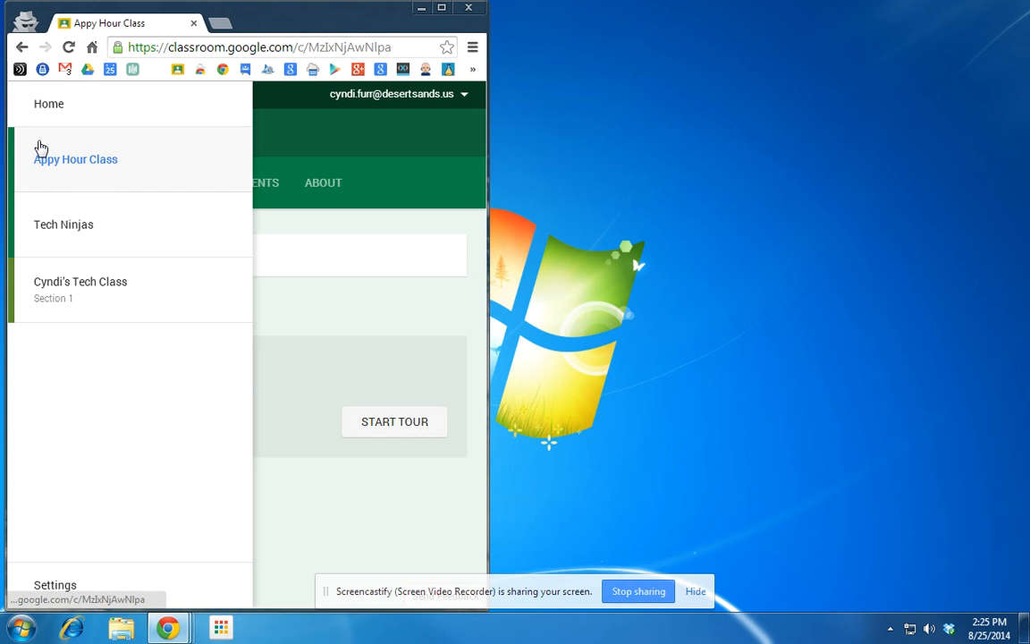
{"action": "left_click", "coordinate": [77, 293]}
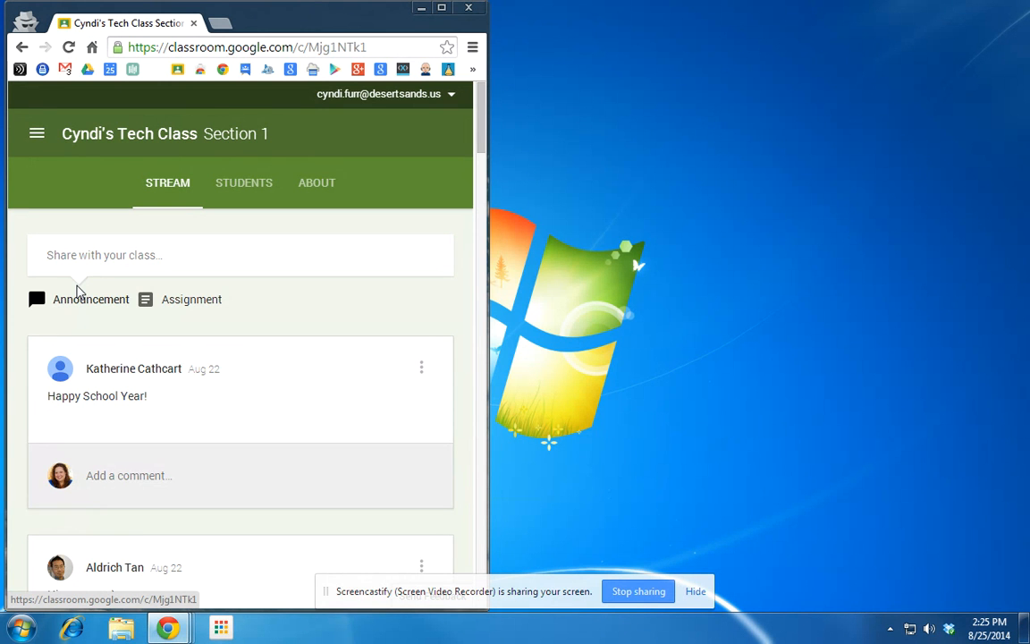
View the Section 1 class's student roster, opening and cancelling the student invite list.
{"action": "left_click", "coordinate": [231, 192]}
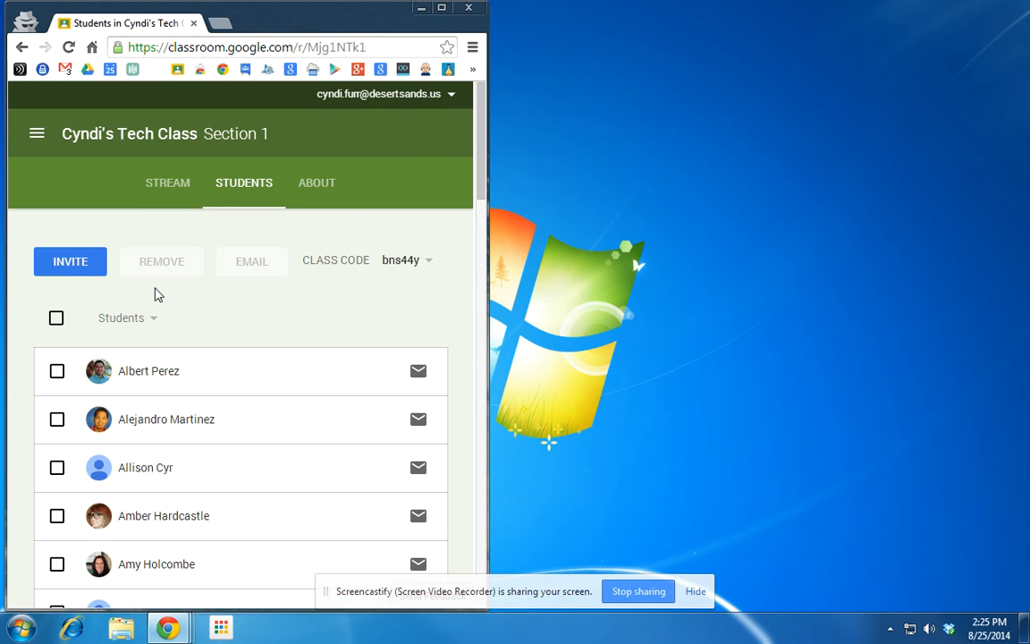
{"action": "left_click", "coordinate": [69, 269]}
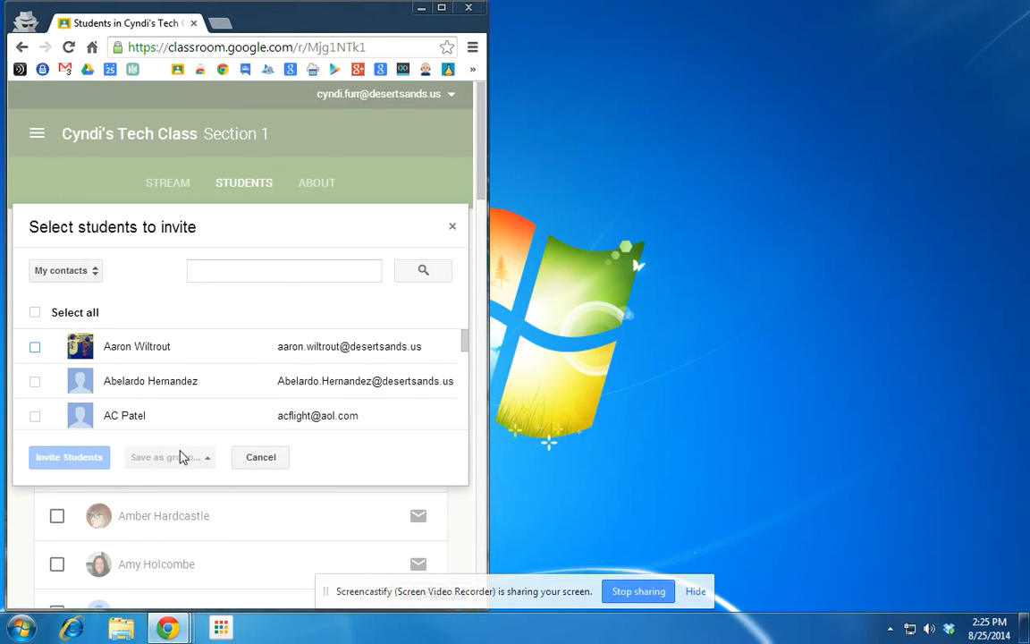
{"action": "left_click", "coordinate": [261, 458]}
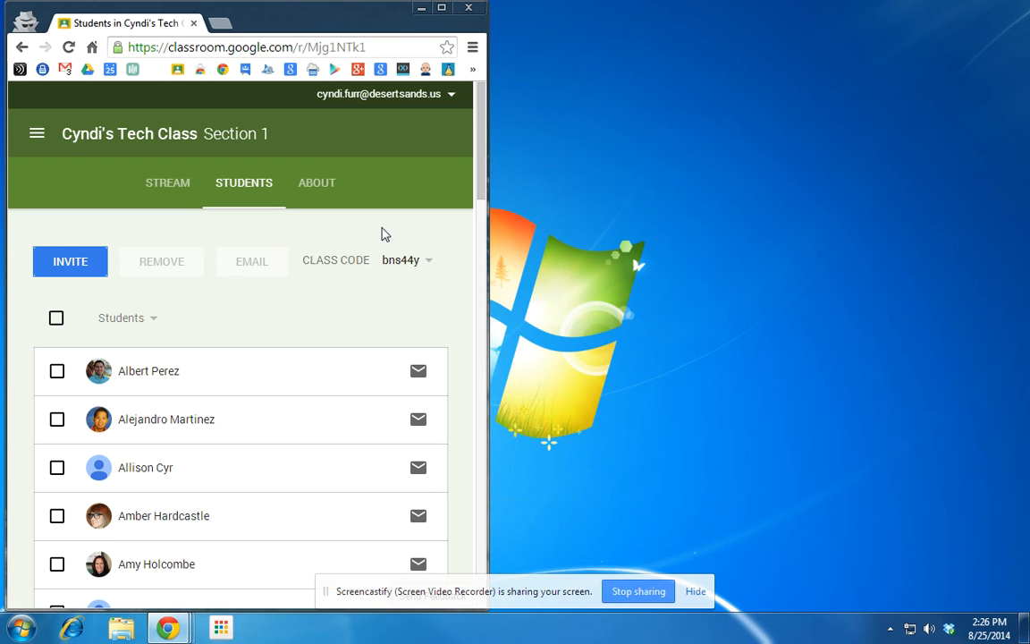
{"action": "left_click", "coordinate": [38, 134]}
Go back Home and reopen the Section 1 tech class's Students roster.
{"action": "left_click", "coordinate": [63, 104]}
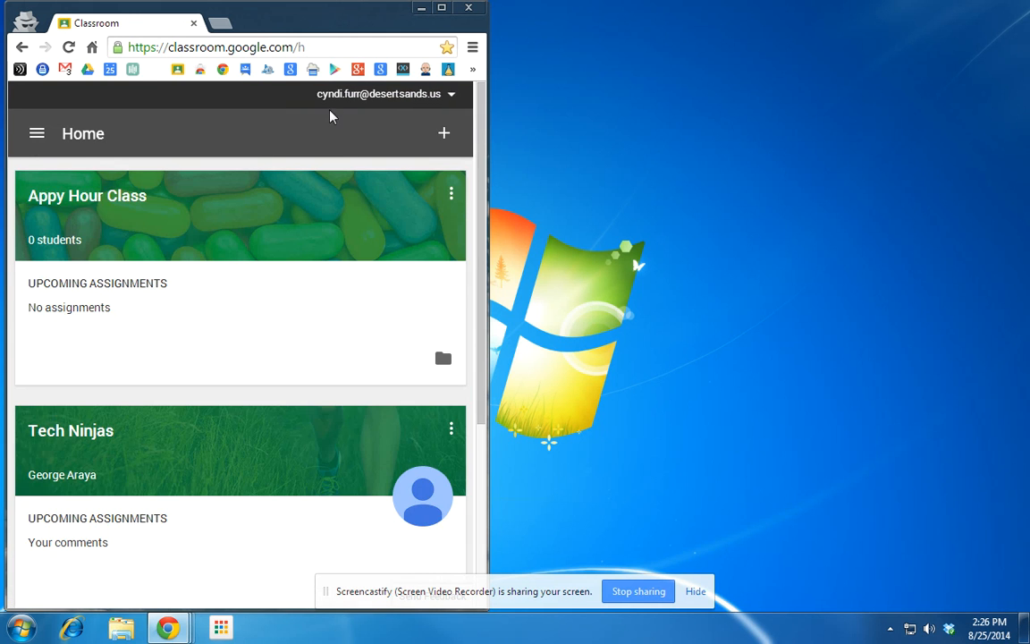
{"action": "left_click", "coordinate": [444, 134]}
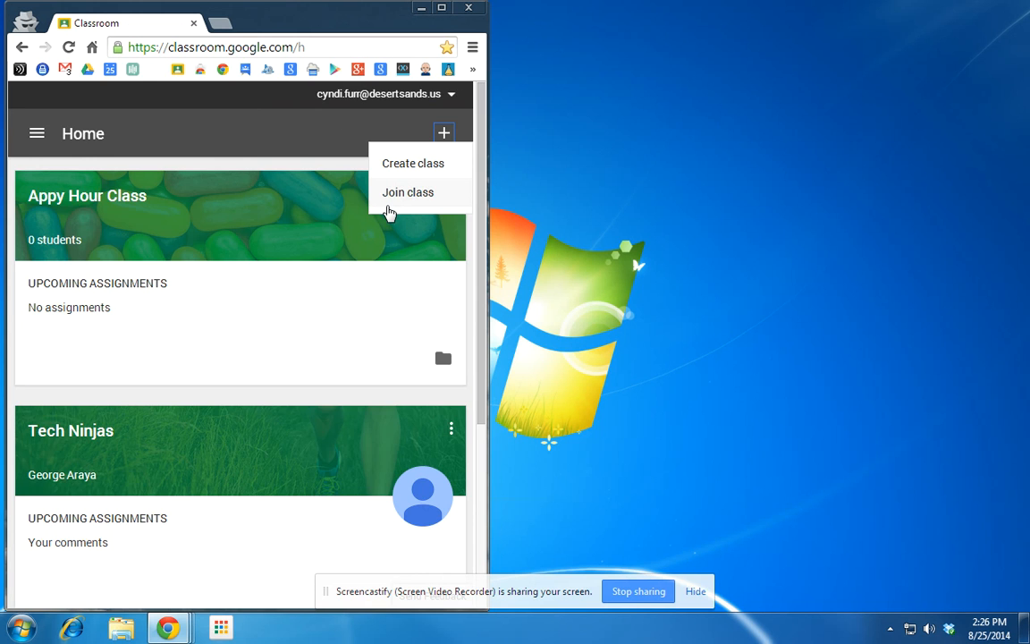
{"action": "scroll", "coordinate": [339, 471], "scroll_direction": "down", "scroll_amount": 3}
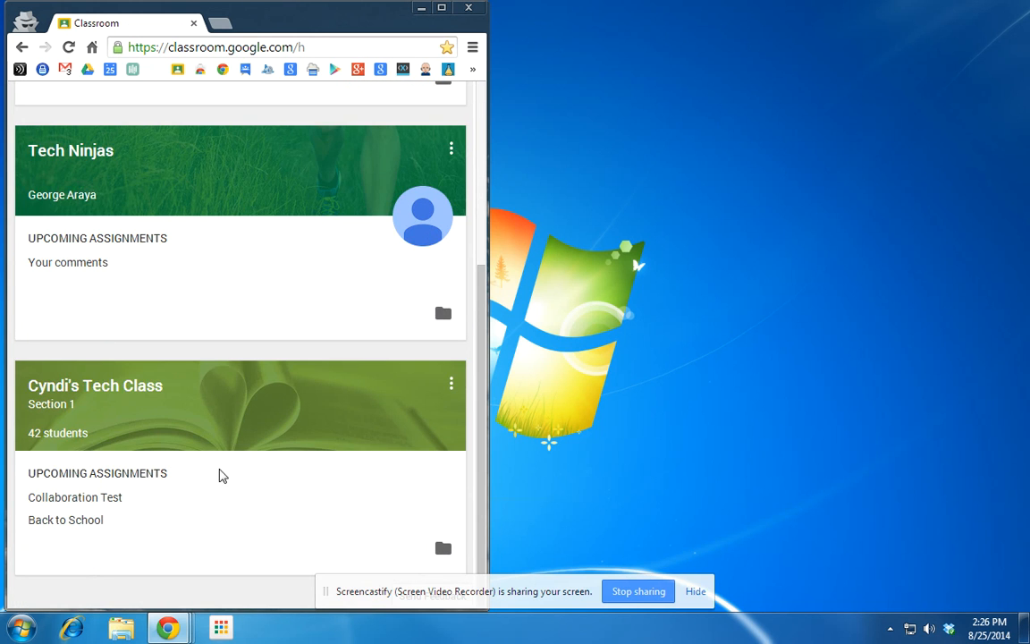
{"action": "left_click", "coordinate": [106, 383]}
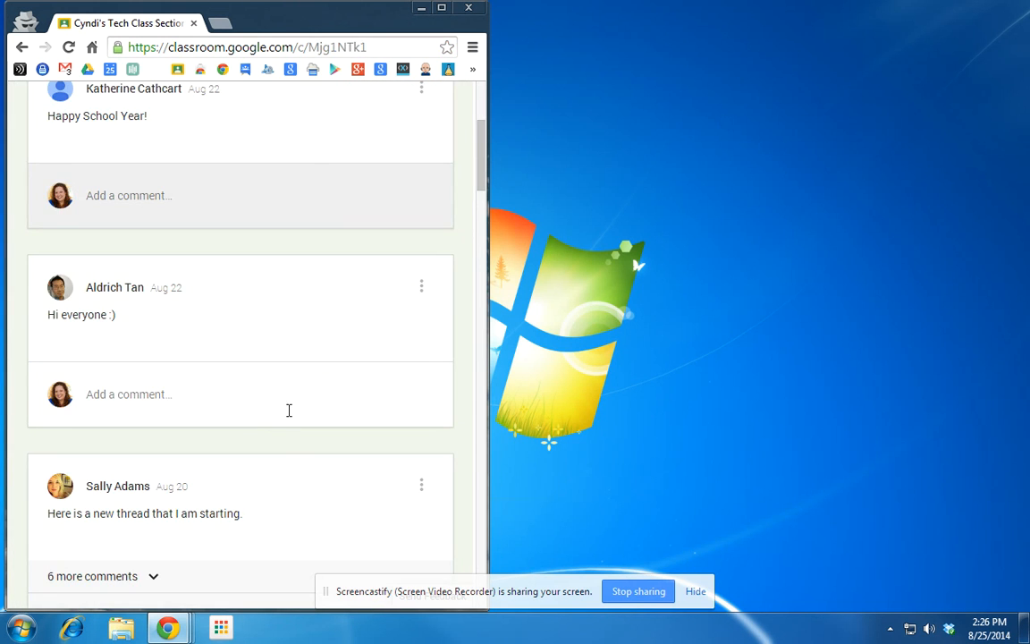
{"action": "scroll", "coordinate": [289, 403], "scroll_direction": "up", "scroll_amount": 3}
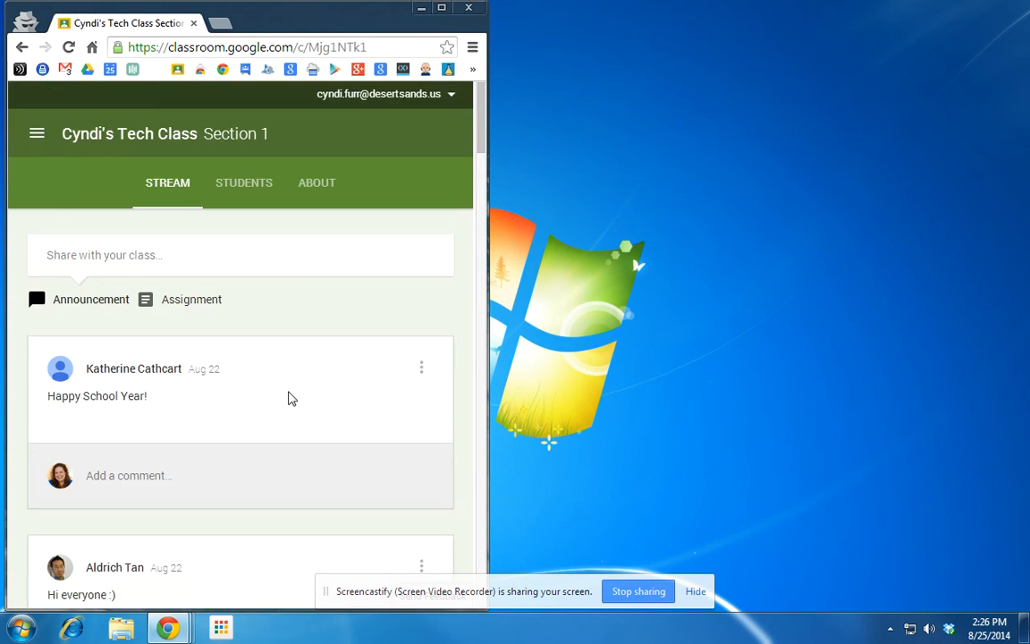
{"action": "left_click", "coordinate": [242, 192]}
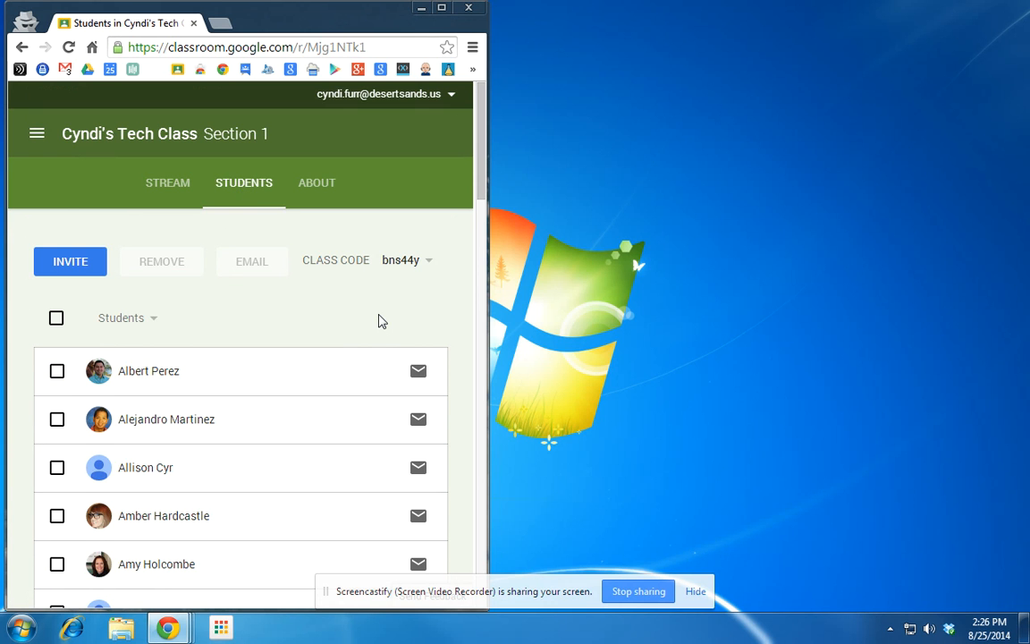
Tick and untick the first student, then reset the class code.
{"action": "left_click", "coordinate": [57, 372]}
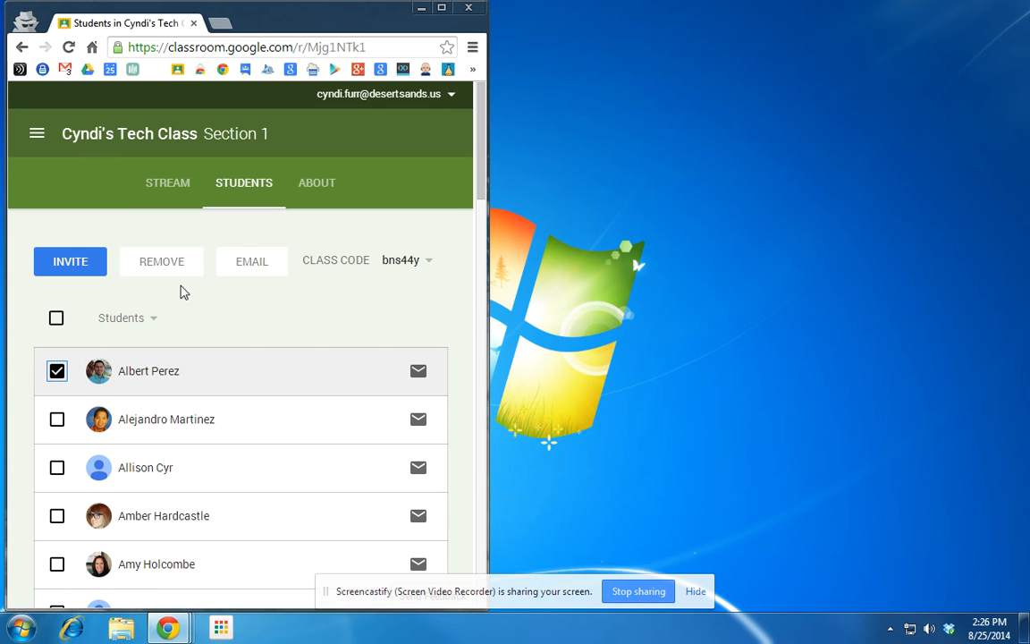
{"action": "left_click", "coordinate": [57, 371]}
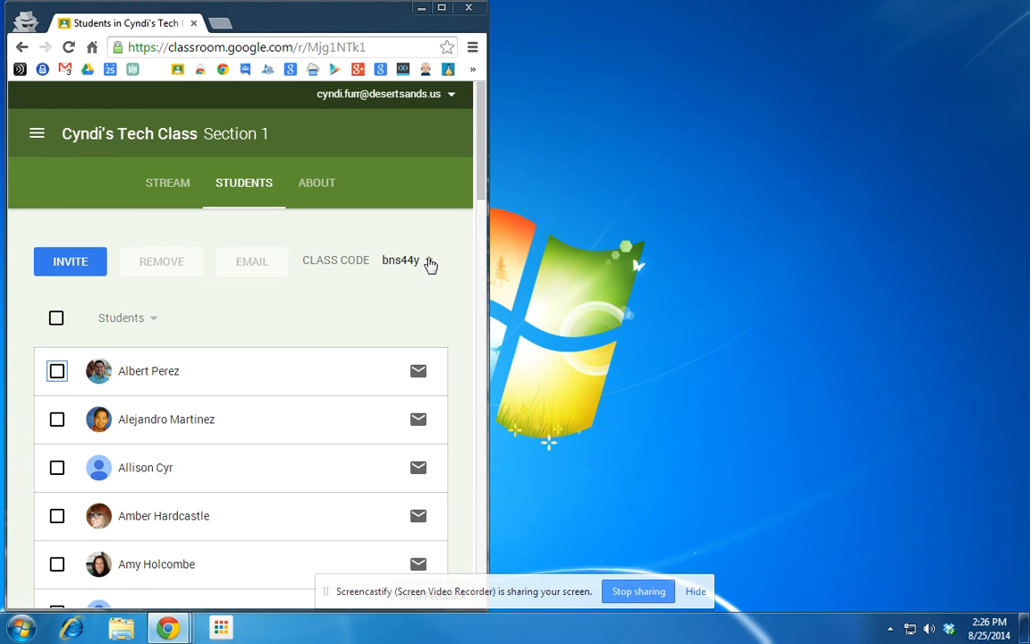
{"action": "left_click", "coordinate": [429, 261]}
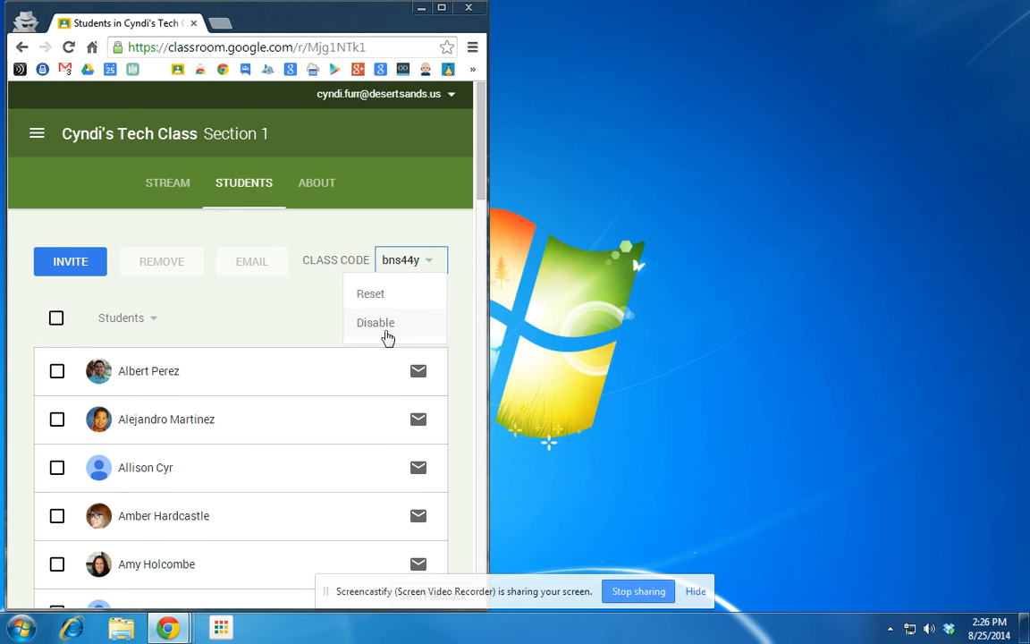
{"action": "left_click", "coordinate": [359, 293]}
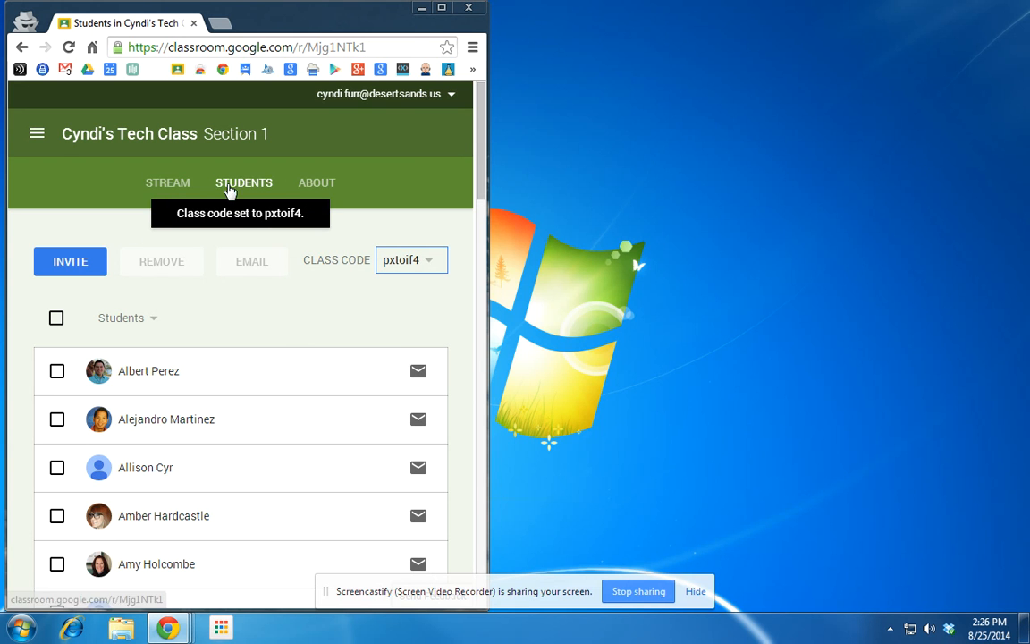
Open the Section 1 tech class stream in both the teacher's and student's windows, side by side.
{"action": "left_click", "coordinate": [151, 190]}
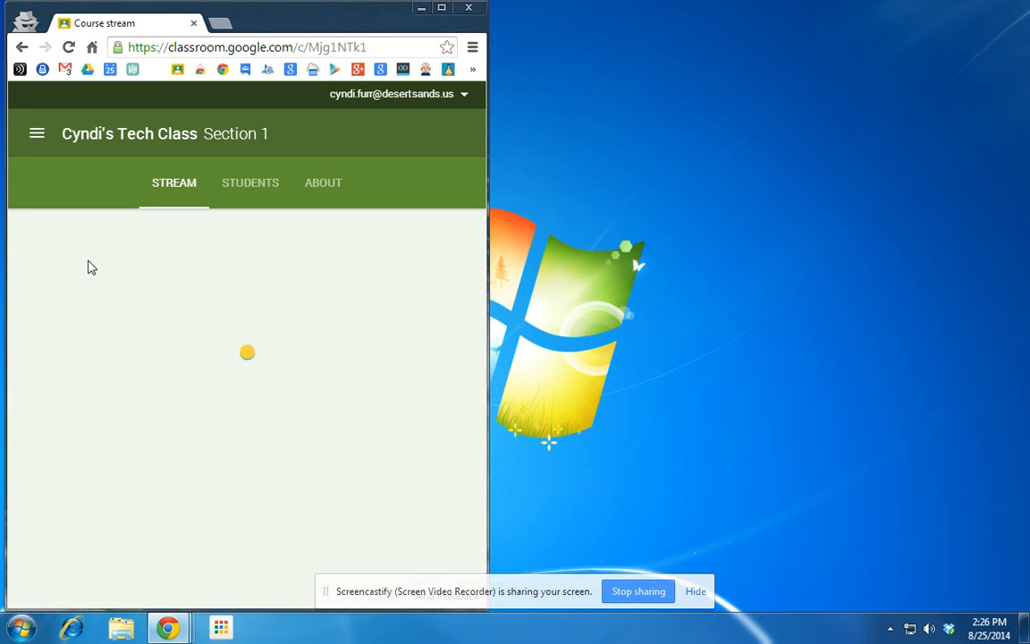
{"action": "mouse_move", "coordinate": [169, 628]}
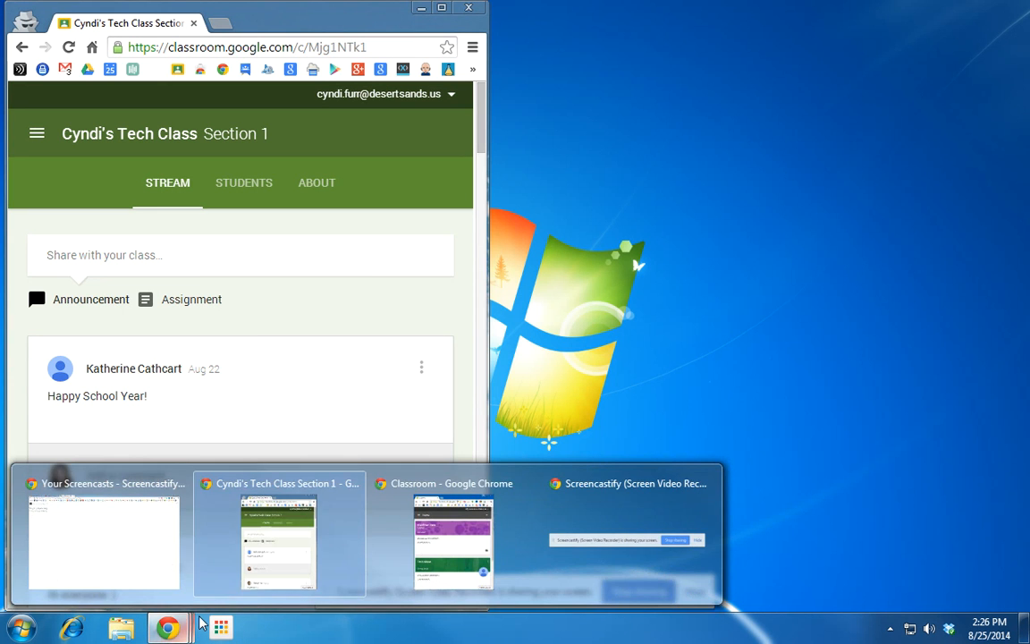
{"action": "left_click", "coordinate": [398, 570]}
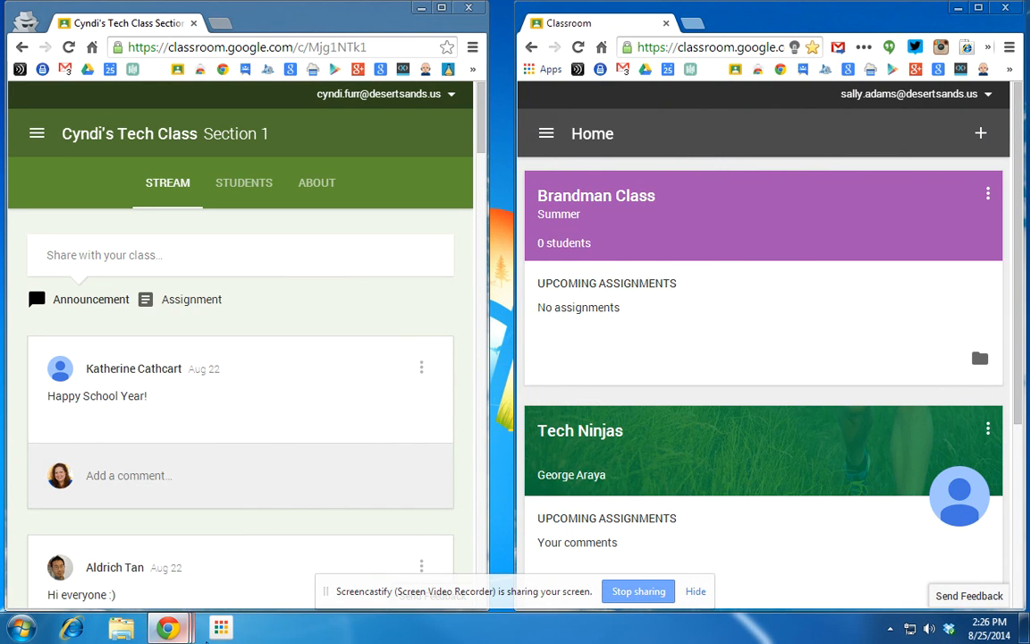
{"action": "left_click_drag", "start_coordinate": [736, 460], "coordinate": [733, 362]}
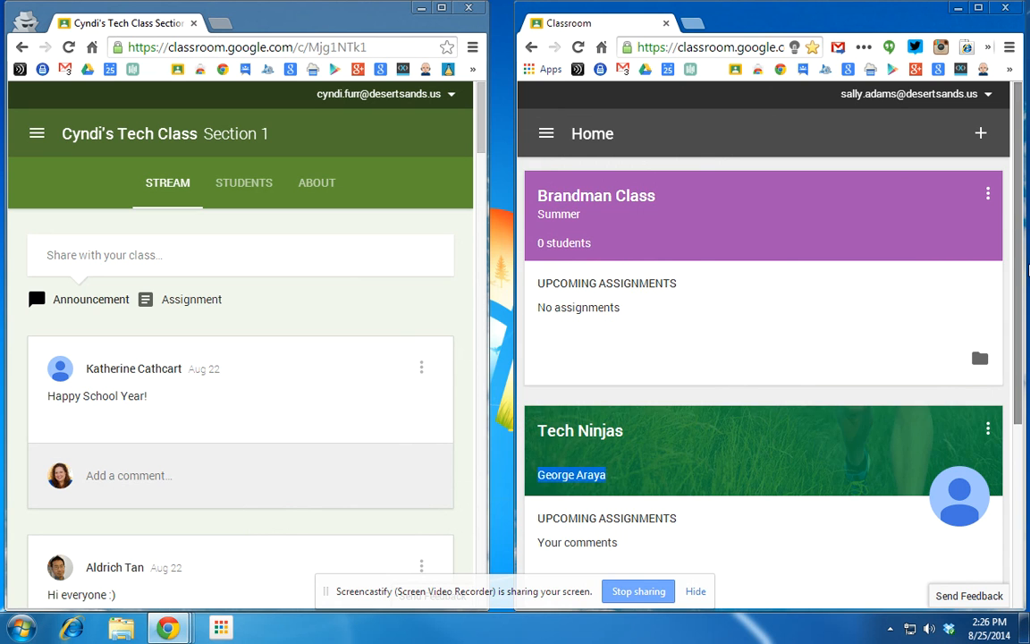
{"action": "scroll", "coordinate": [732, 436], "scroll_direction": "down", "scroll_amount": 3}
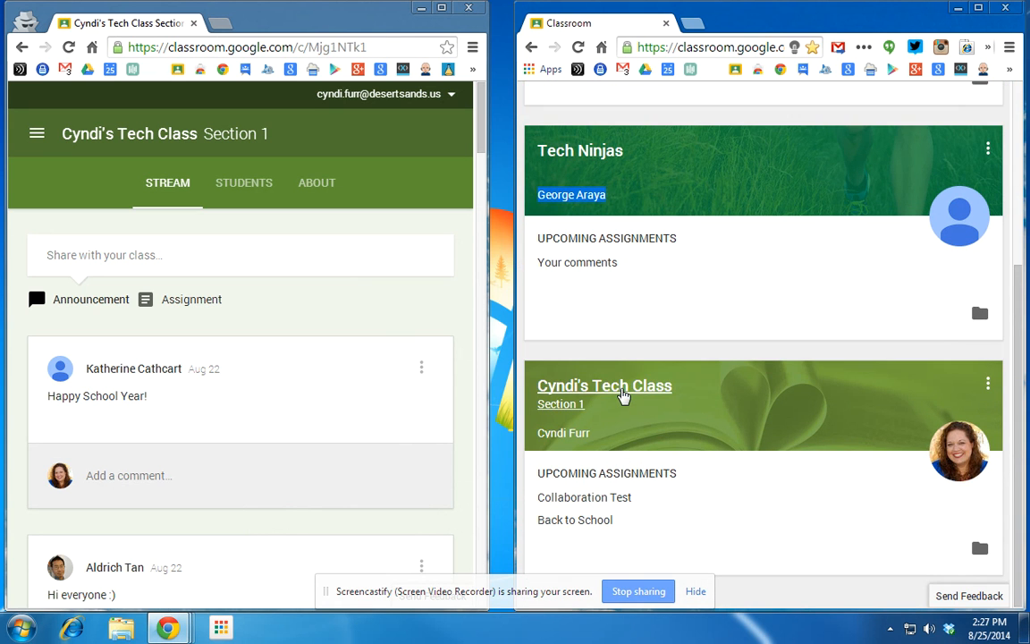
{"action": "left_click", "coordinate": [623, 396]}
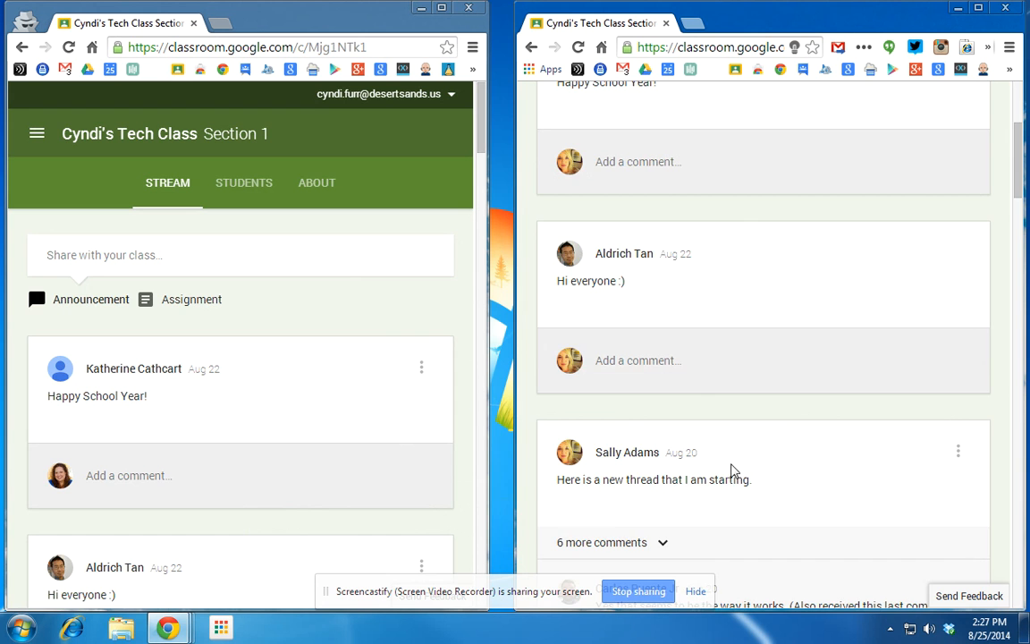
{"action": "scroll", "coordinate": [947, 422], "scroll_direction": "up", "scroll_amount": 3}
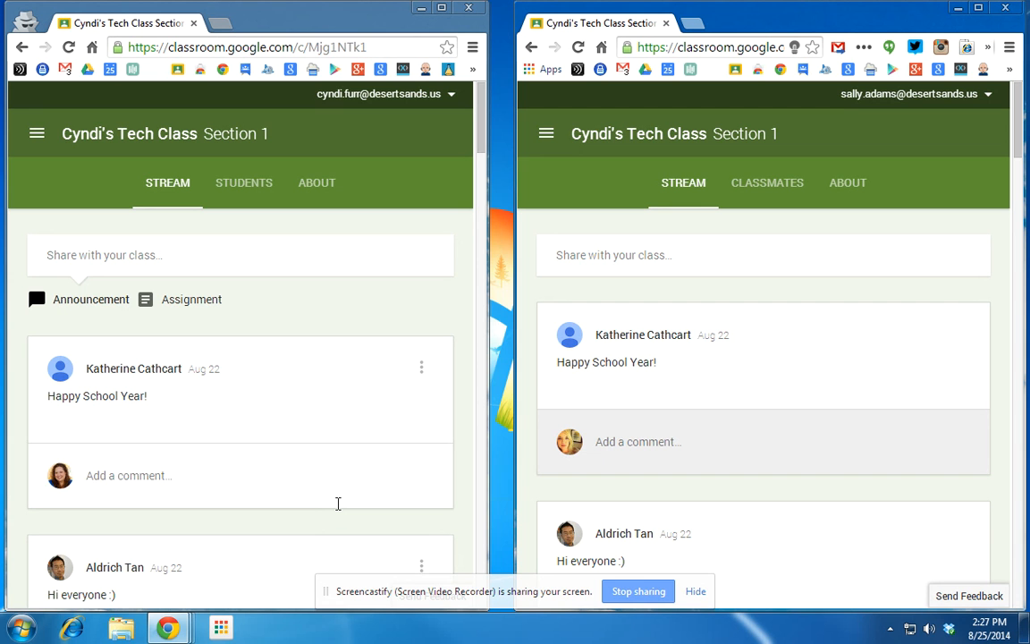
{"action": "left_click_drag", "start_coordinate": [303, 16], "coordinate": [322, 16]}
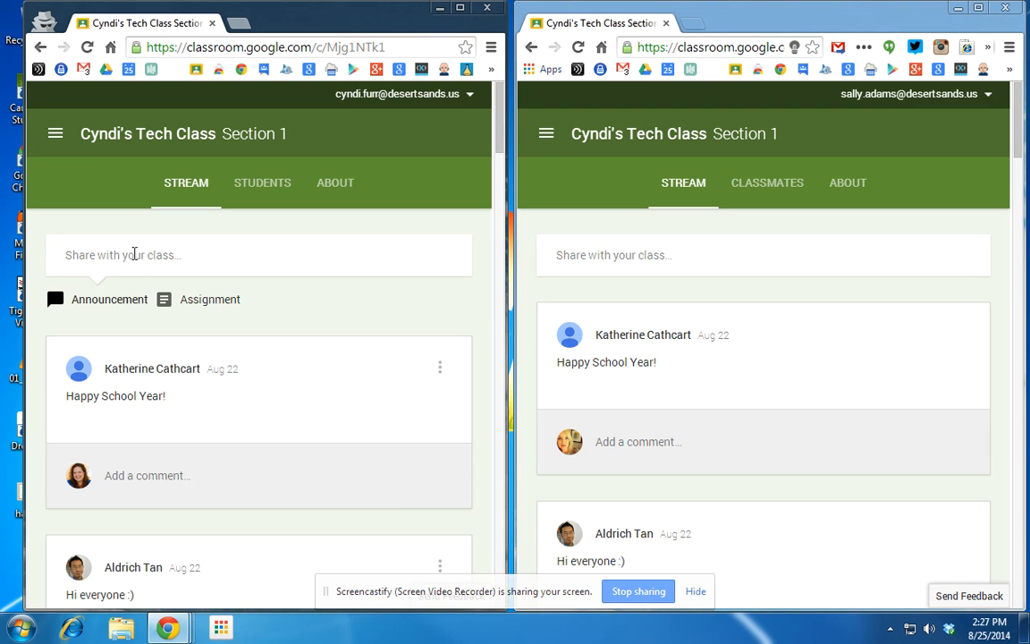
Post 'Welcome back to school. Make sure you check here frequently for updates.' to the tech class stream.
{"action": "left_click", "coordinate": [441, 368]}
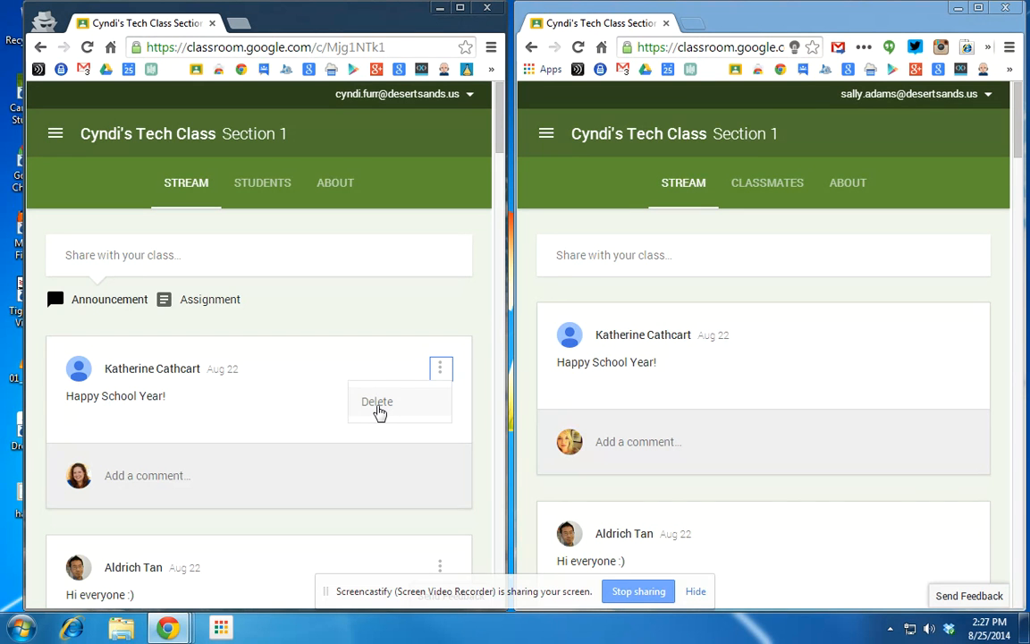
{"action": "left_click", "coordinate": [389, 317]}
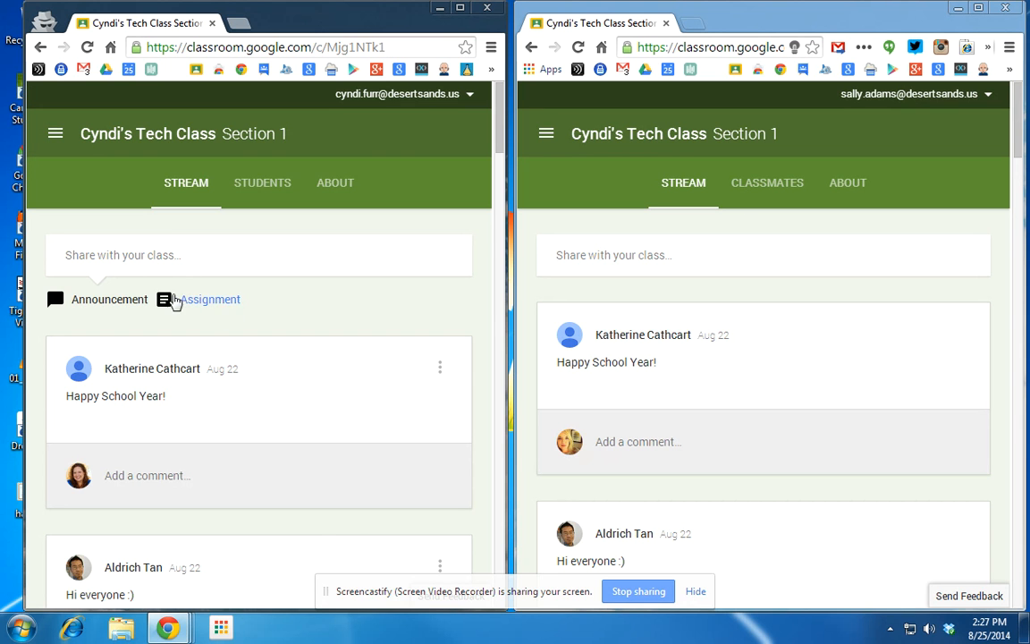
{"action": "left_click", "coordinate": [150, 255]}
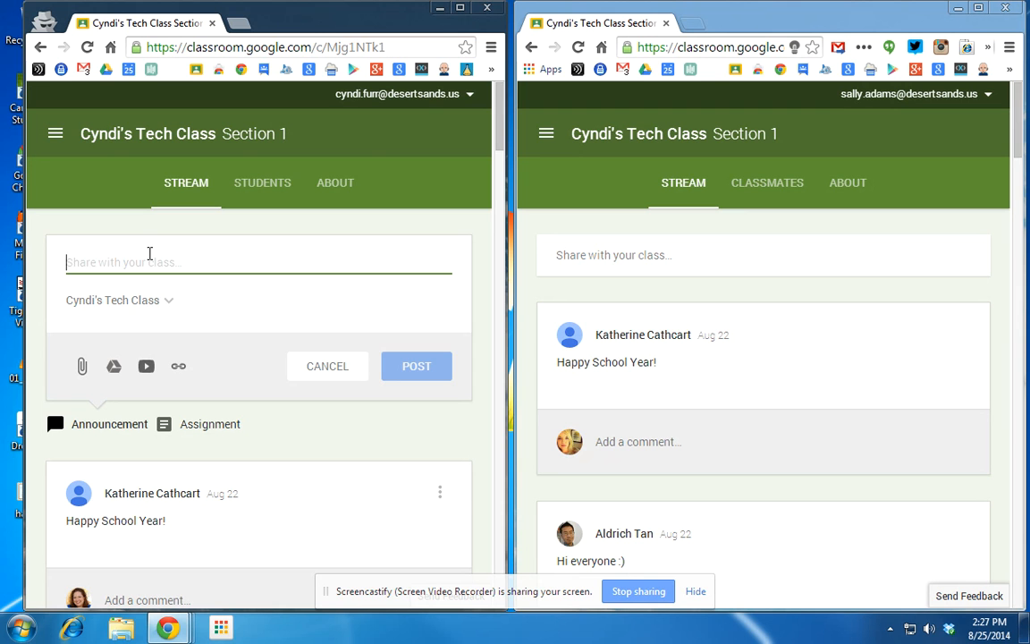
{"action": "type", "text": "Welc"}
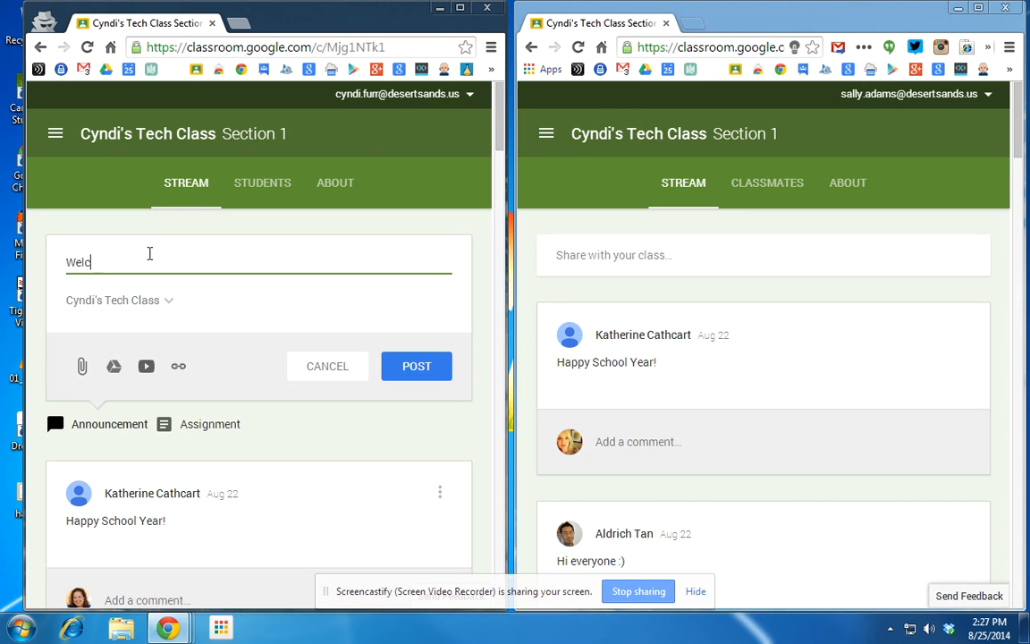
{"action": "type", "text": "ome back to sch"}
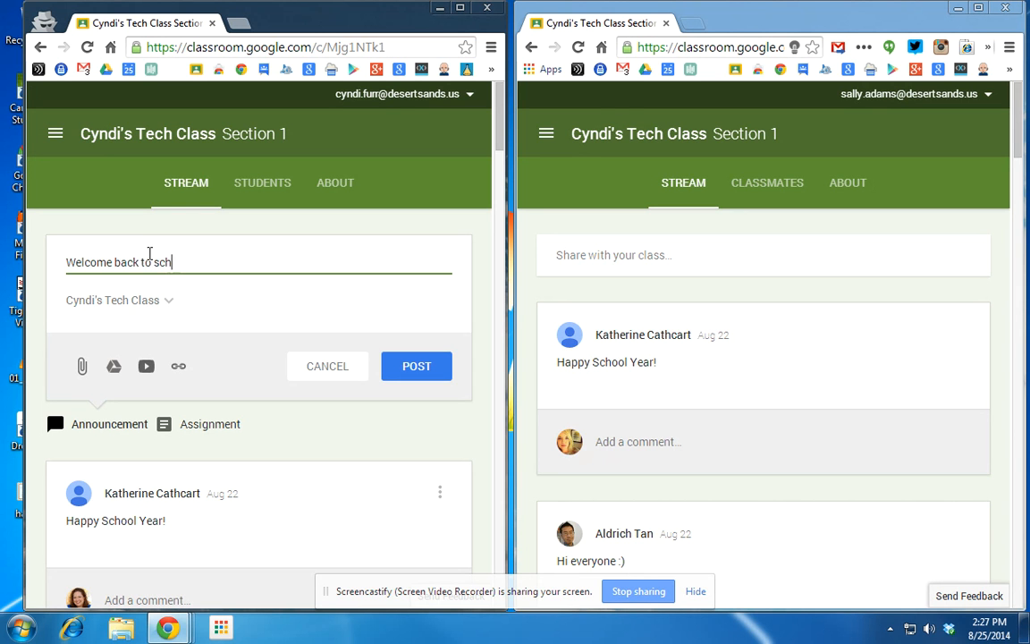
{"action": "type", "text": "ool. Make sure you check "}
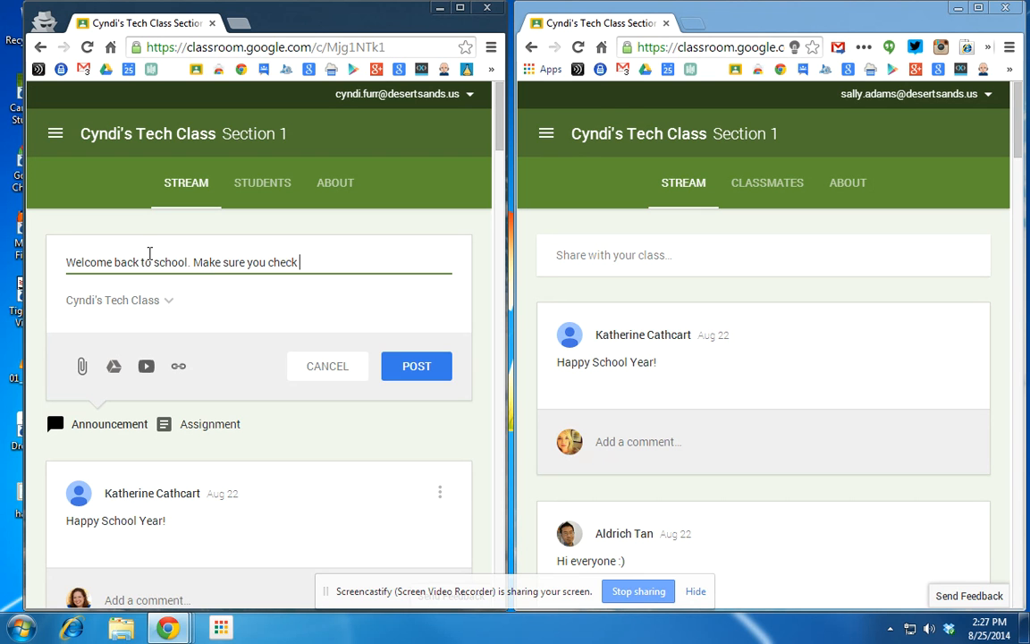
{"action": "type", "text": "here frequently for updates."}
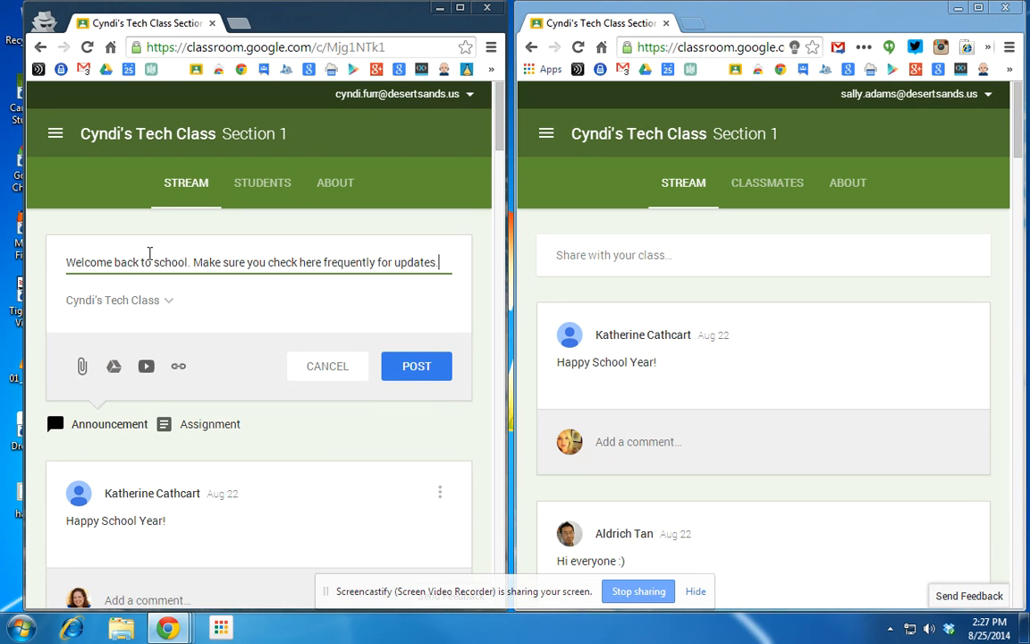
{"action": "left_click", "coordinate": [170, 305]}
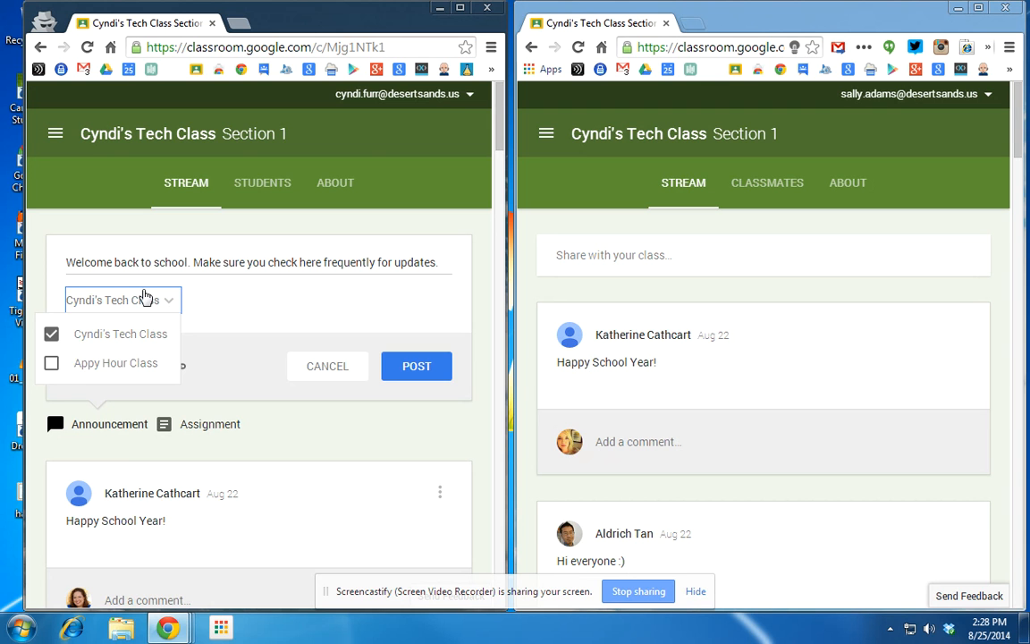
{"action": "left_click", "coordinate": [206, 299]}
{"action": "left_click", "coordinate": [417, 366]}
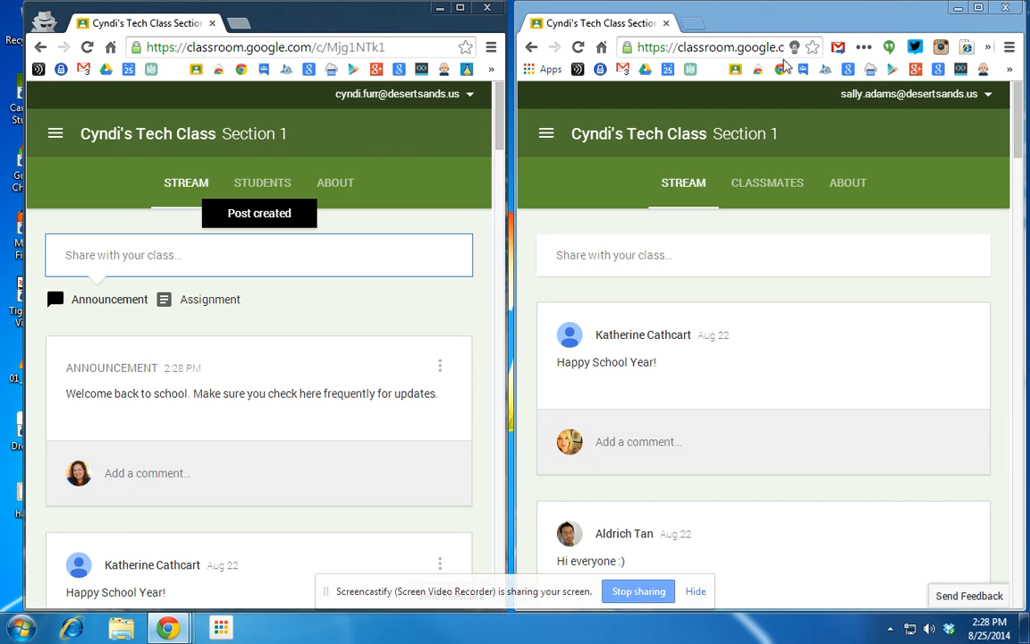
As the student, post 'That's so cool!' on the welcome-back announcement, then refresh the teacher's stream.
{"action": "left_click", "coordinate": [578, 47]}
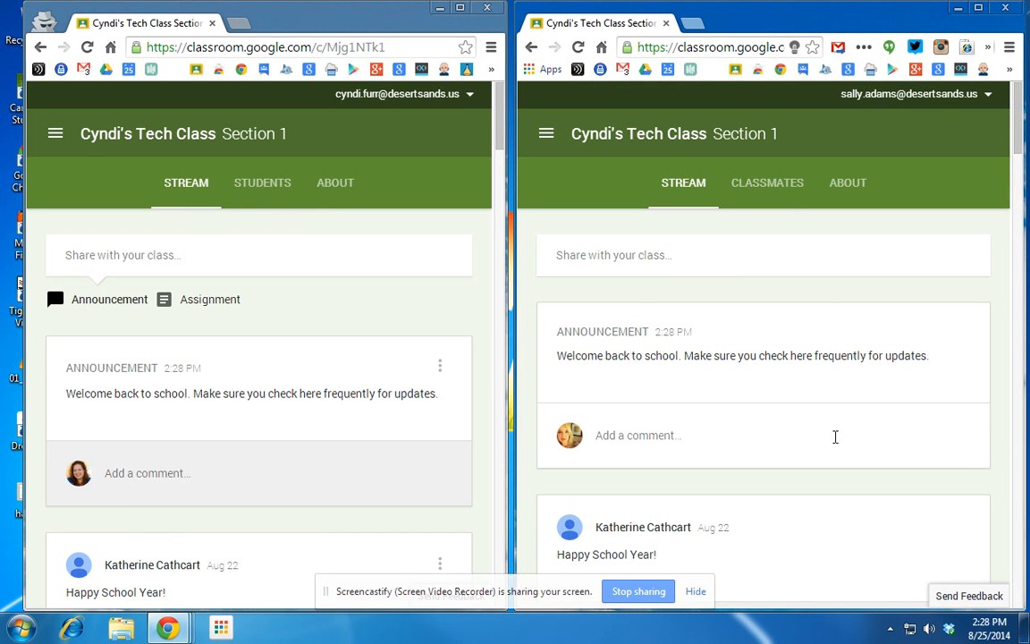
{"action": "left_click", "coordinate": [644, 437]}
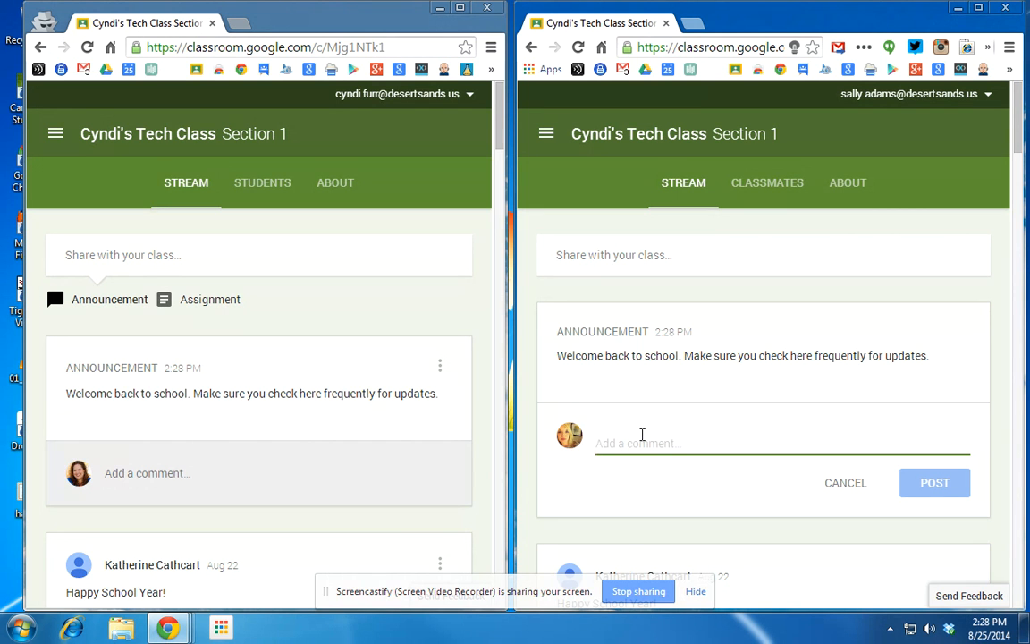
{"action": "type", "text": "That"}
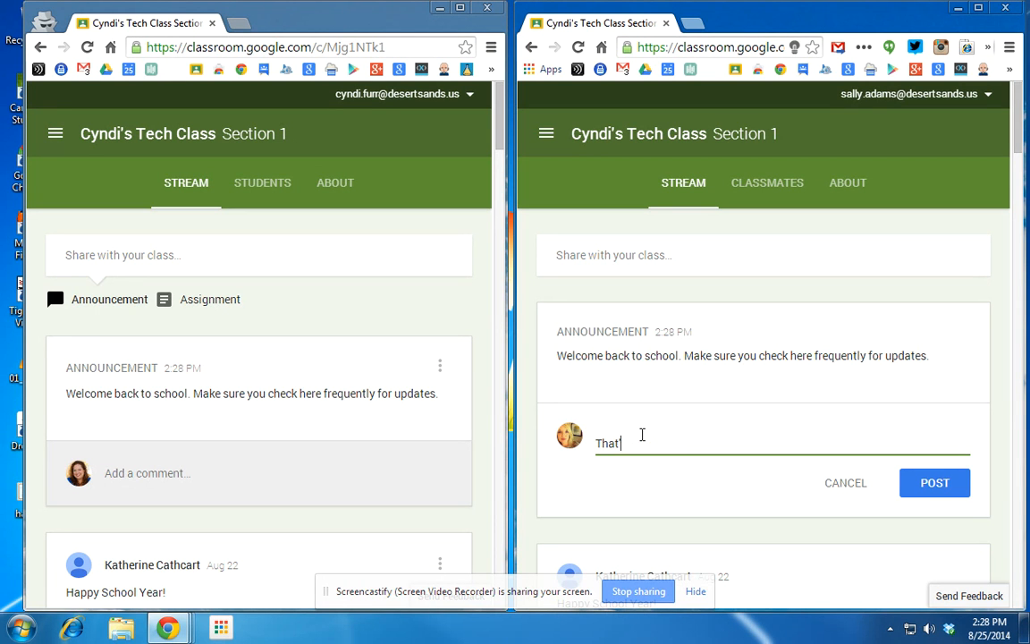
{"action": "type", "text": "'s so cool!"}
{"action": "key", "text": "Return"}
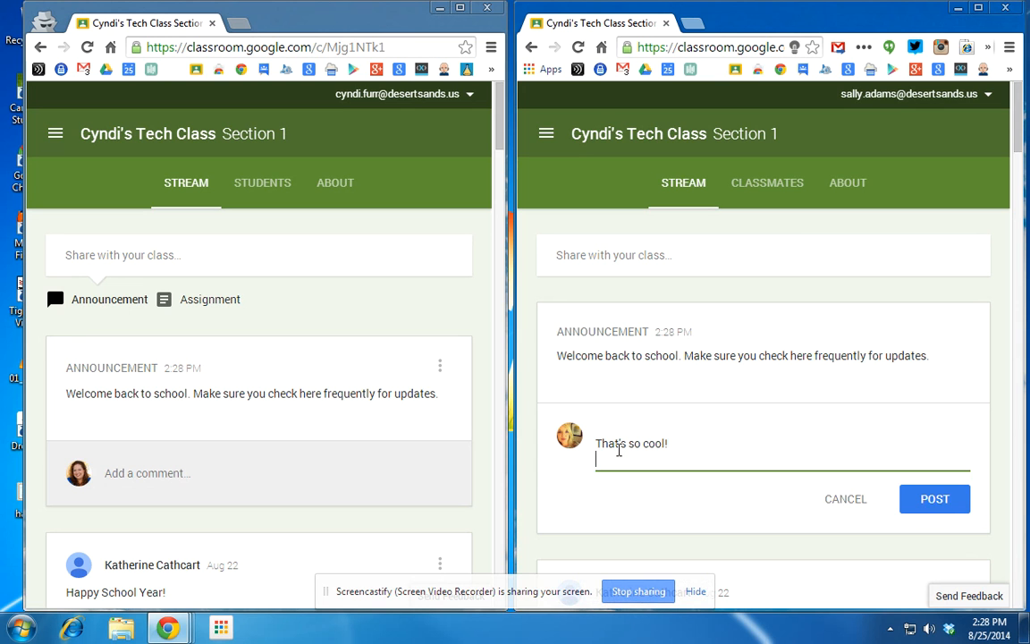
{"action": "left_click", "coordinate": [922, 501]}
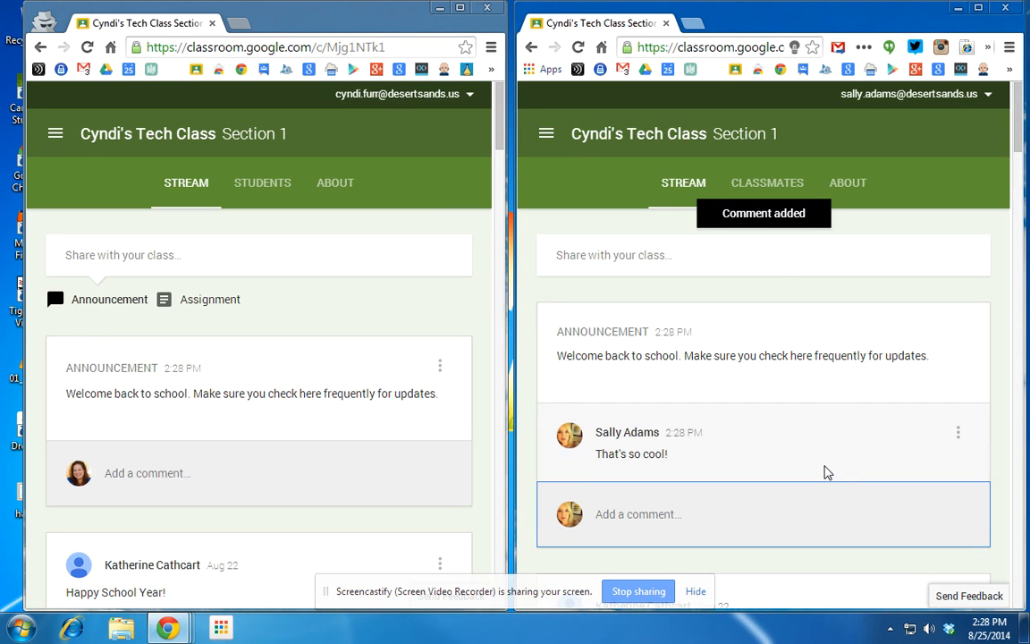
{"action": "left_click", "coordinate": [86, 47]}
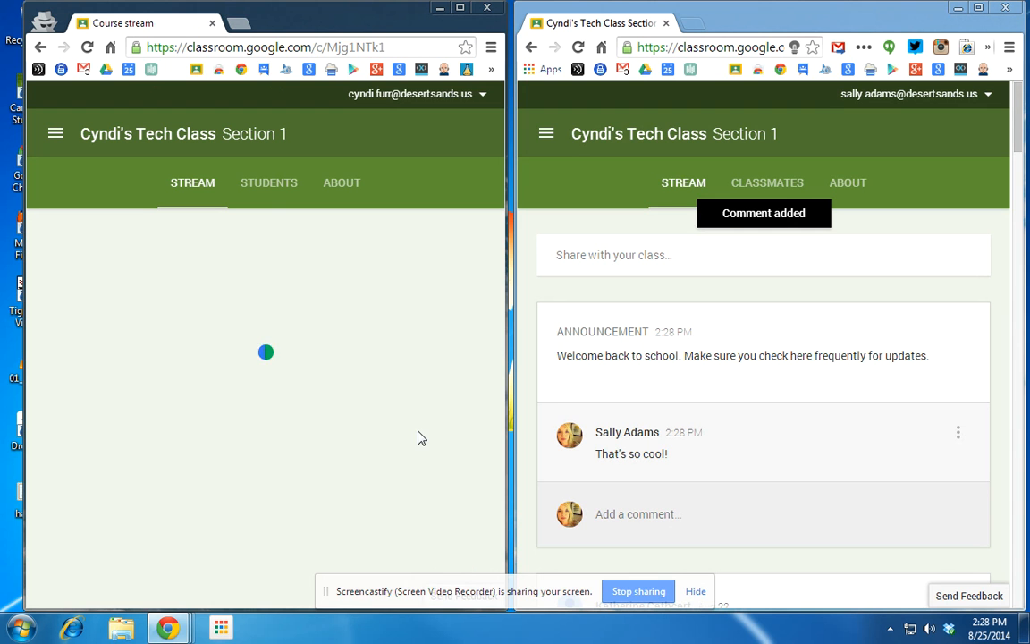
Start a new assignment titled 'Character Analysis Exercise'.
{"action": "left_click", "coordinate": [441, 473]}
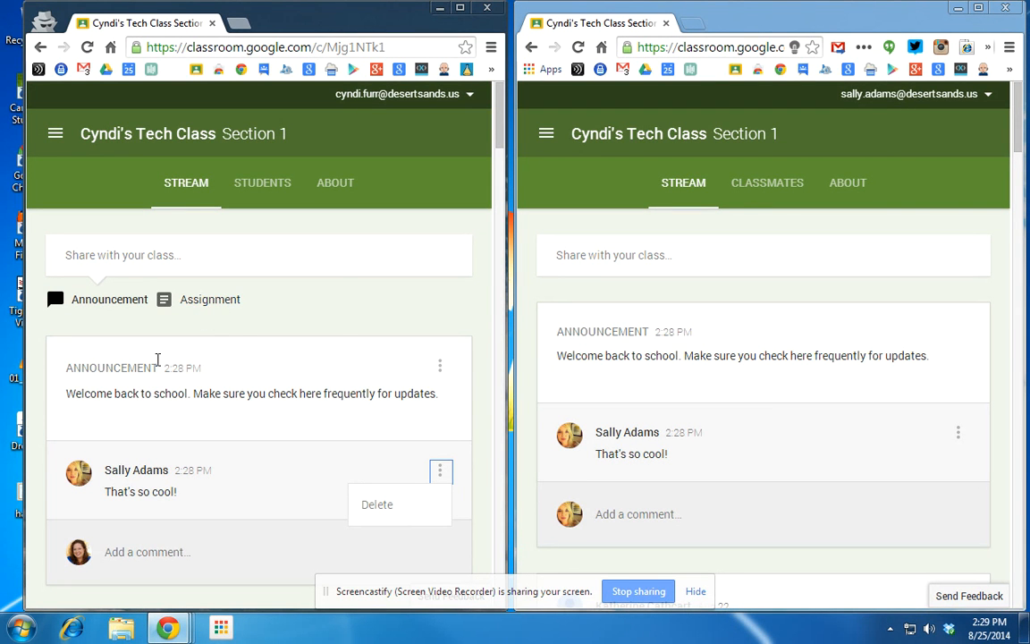
{"action": "left_click", "coordinate": [198, 306]}
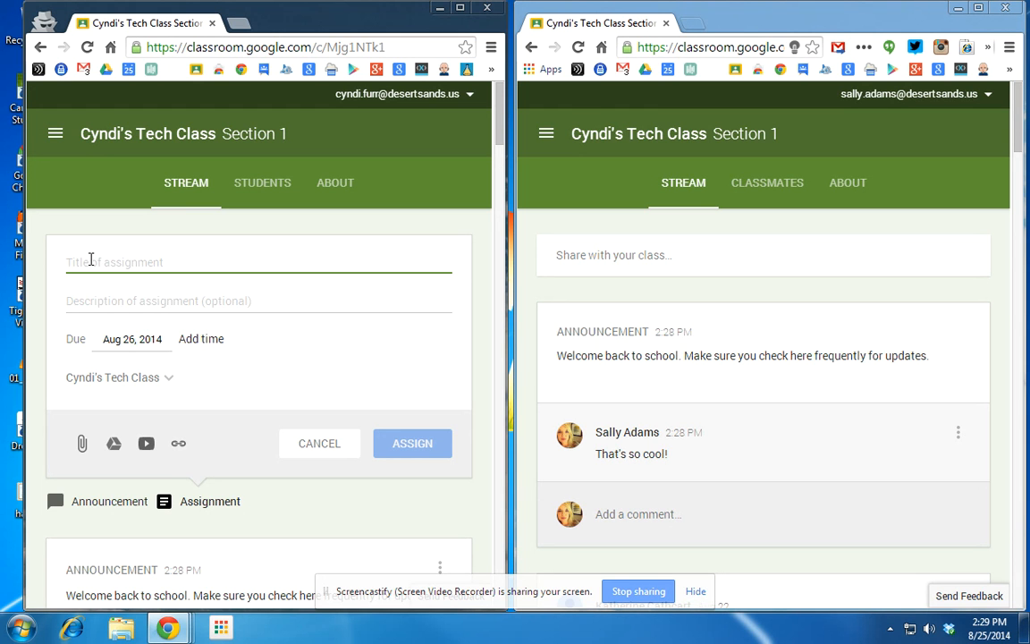
{"action": "type", "text": "Character "}
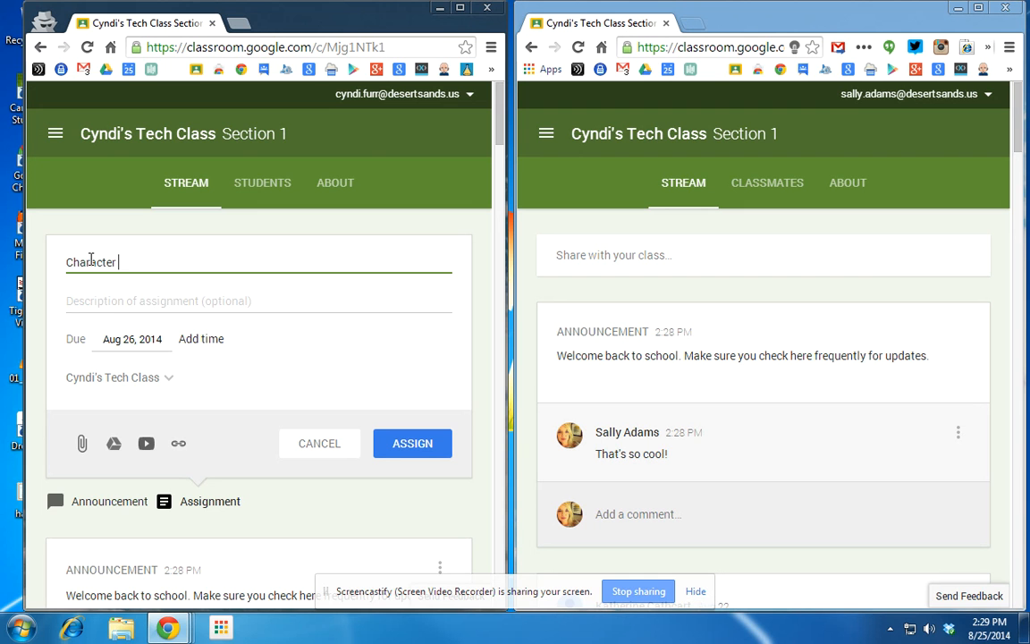
{"action": "type", "text": "Analysis Exercise"}
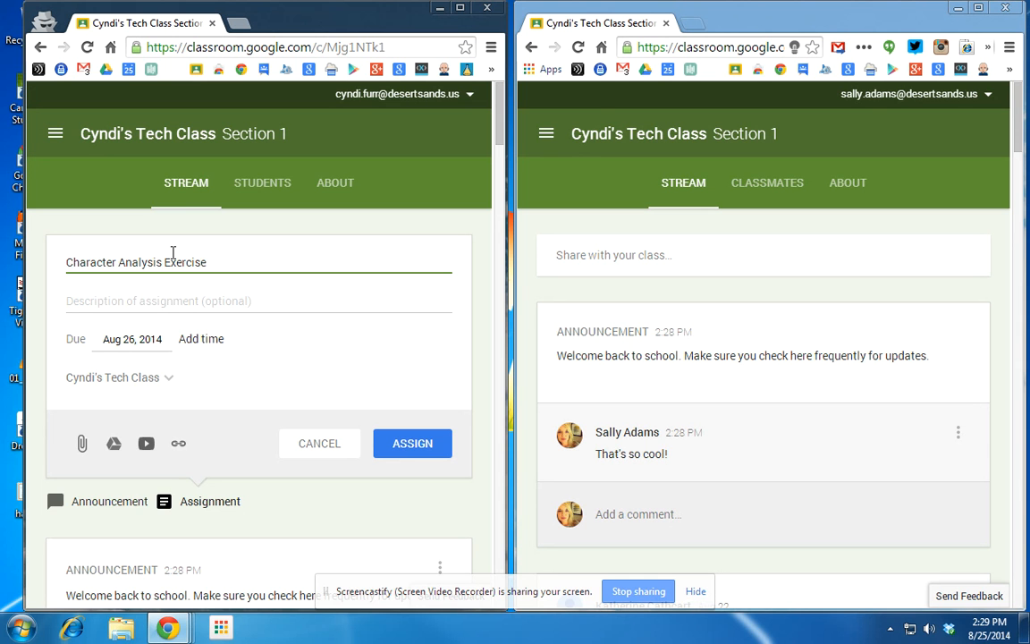
Make it due Sep 5, 2014 at 11:59 PM for Cyndi's Tech Class and bring up the Drive picker.
{"action": "left_click", "coordinate": [115, 340]}
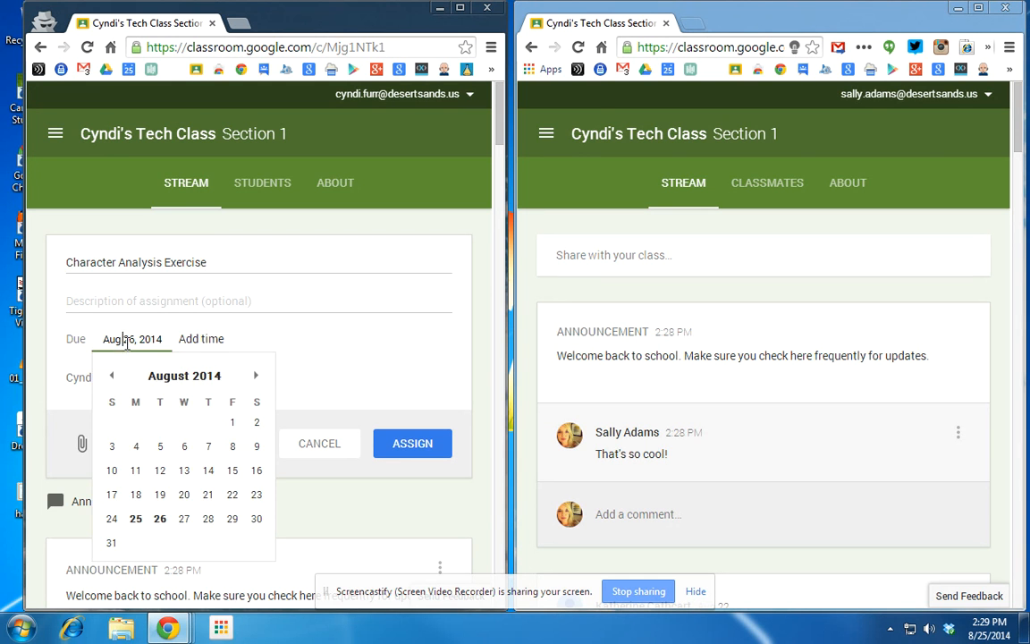
{"action": "left_click", "coordinate": [257, 377]}
{"action": "left_click", "coordinate": [231, 422]}
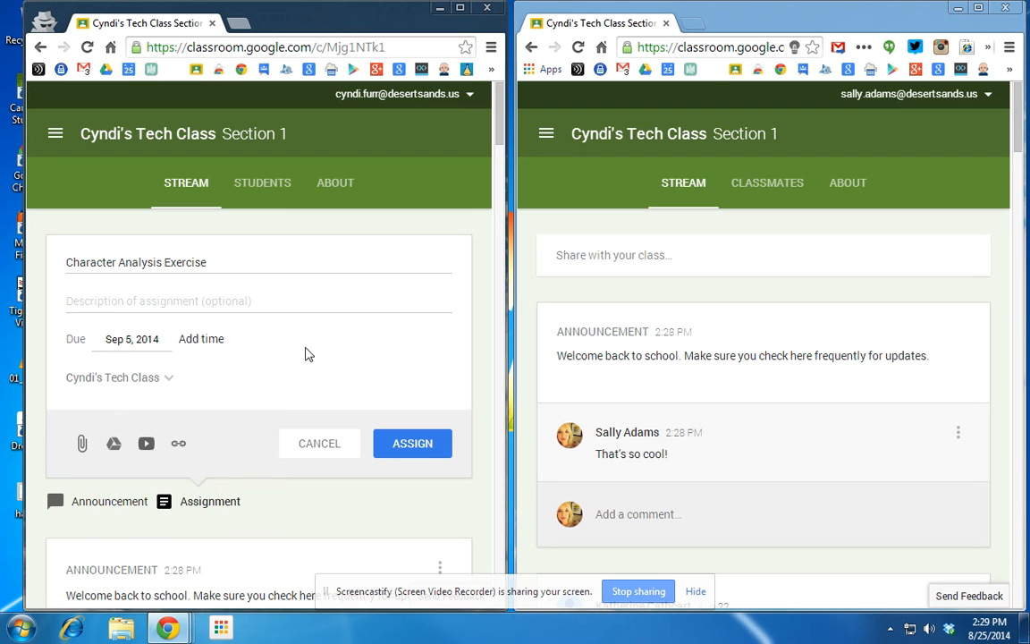
{"action": "left_click", "coordinate": [209, 345]}
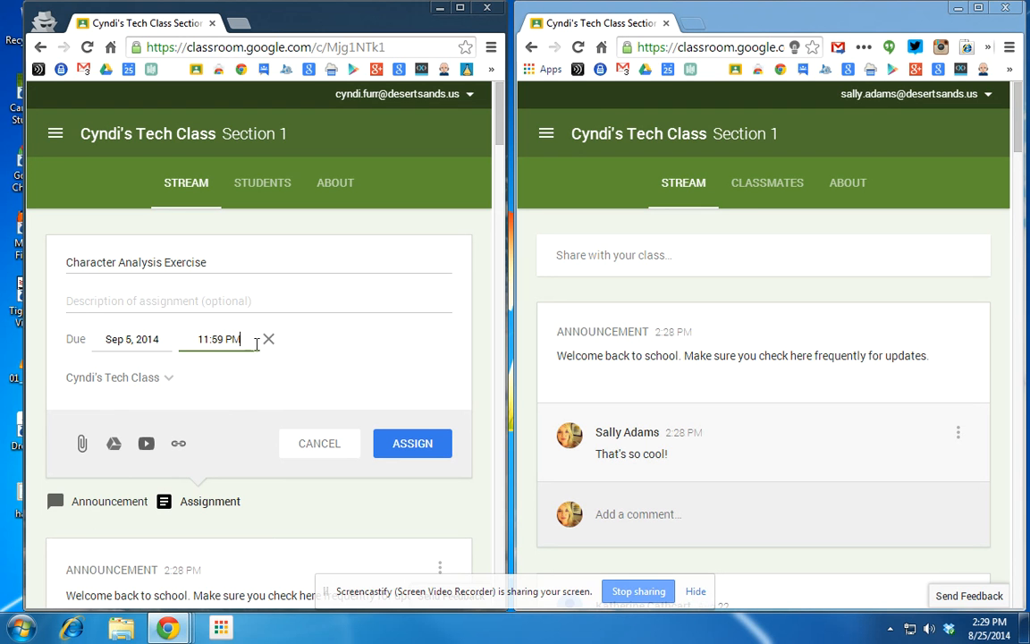
{"action": "left_click", "coordinate": [168, 380]}
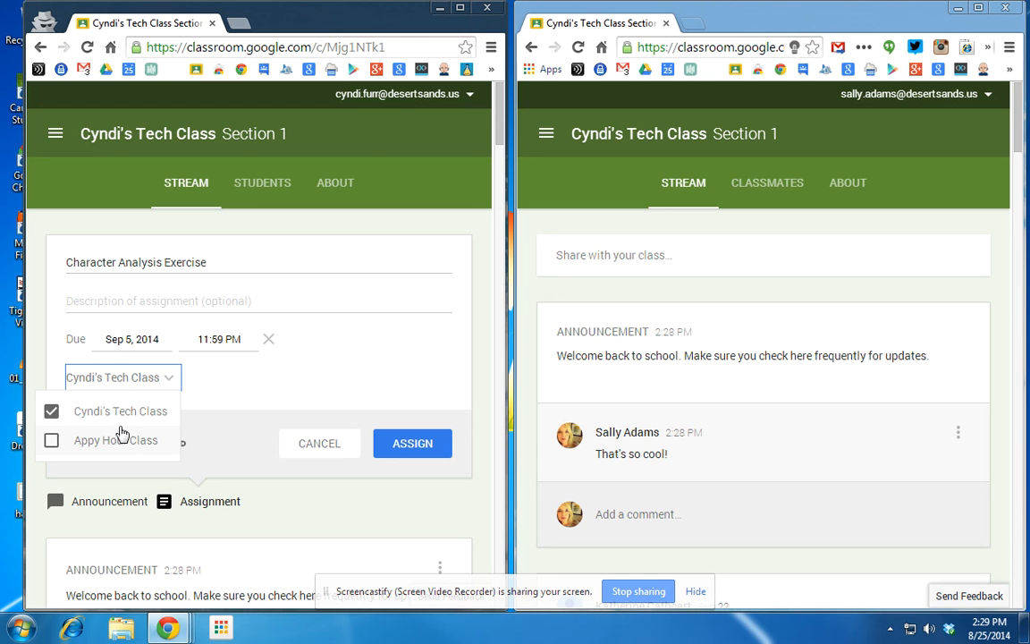
{"action": "left_click", "coordinate": [265, 391]}
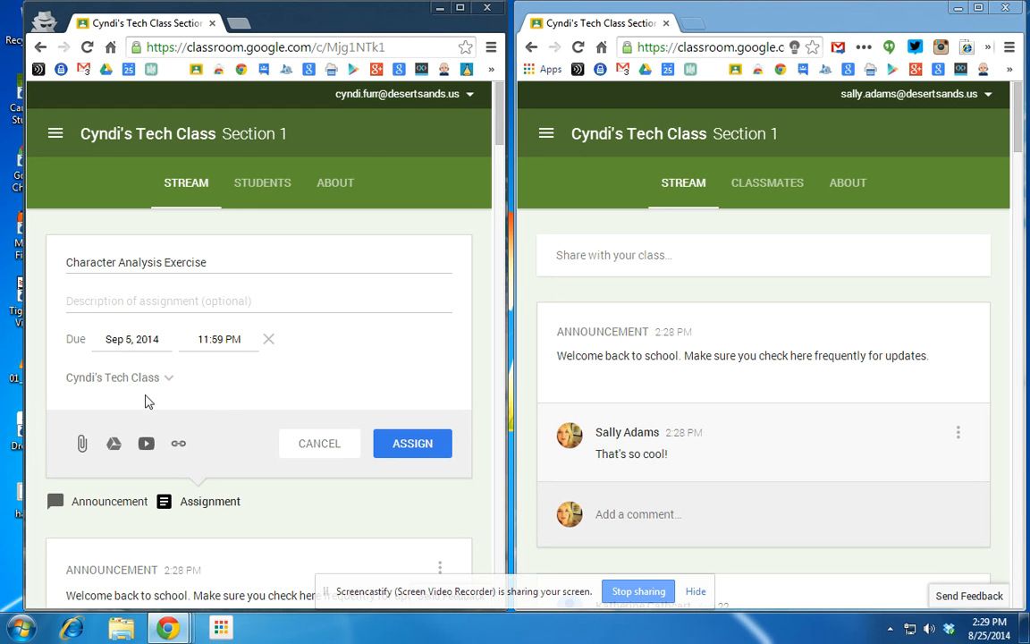
{"action": "left_click", "coordinate": [113, 446]}
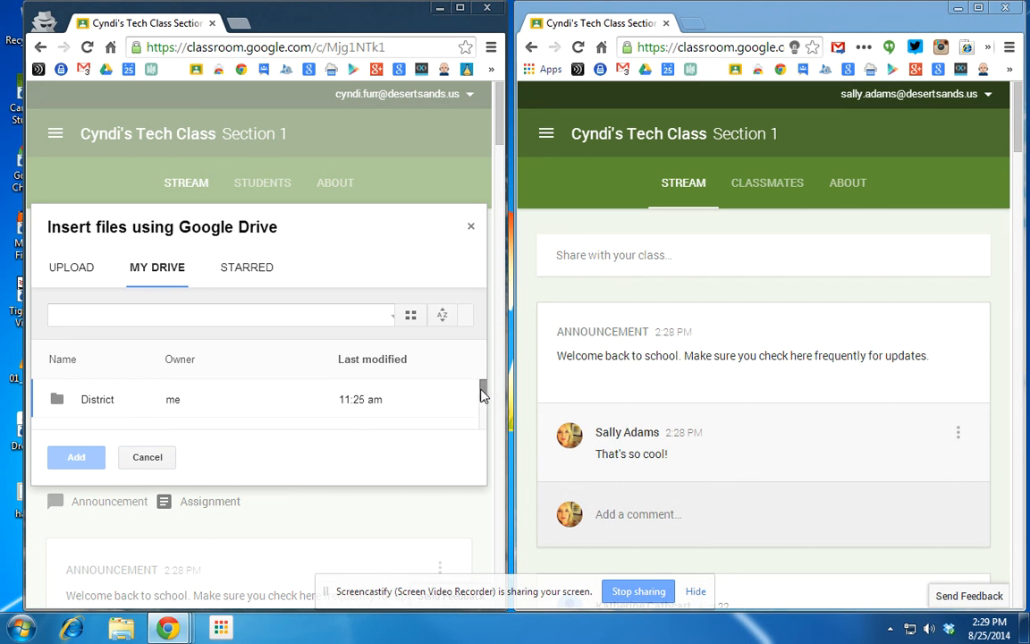
Search Drive for 'character' and attach the Character Analysis document.
{"action": "scroll", "coordinate": [481, 392], "scroll_direction": "down", "scroll_amount": 3}
{"action": "scroll", "coordinate": [481, 392], "scroll_direction": "up", "scroll_amount": 3}
{"action": "left_click", "coordinate": [175, 313]}
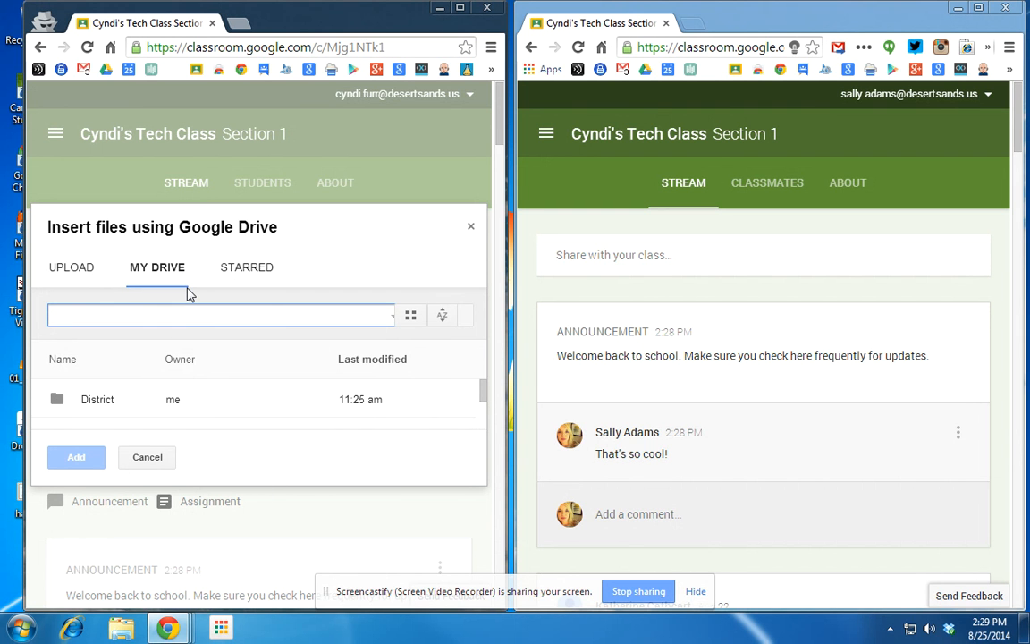
{"action": "type", "text": "charc"}
{"action": "key", "text": "BackSpace"}
{"action": "type", "text": "acter"}
{"action": "key", "text": "Return"}
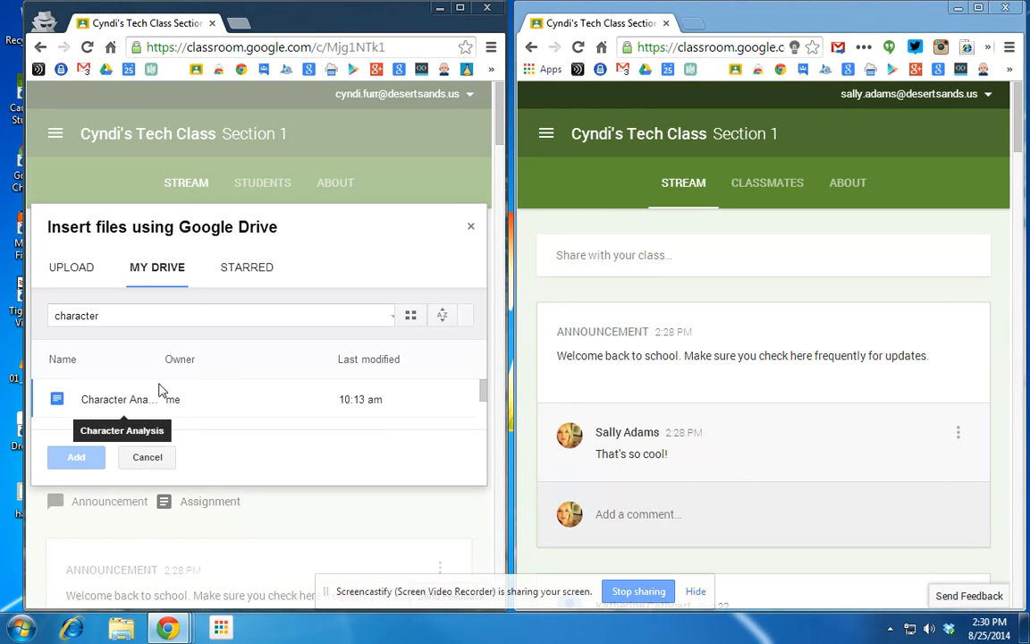
{"action": "left_click", "coordinate": [89, 399]}
{"action": "left_click", "coordinate": [94, 457]}
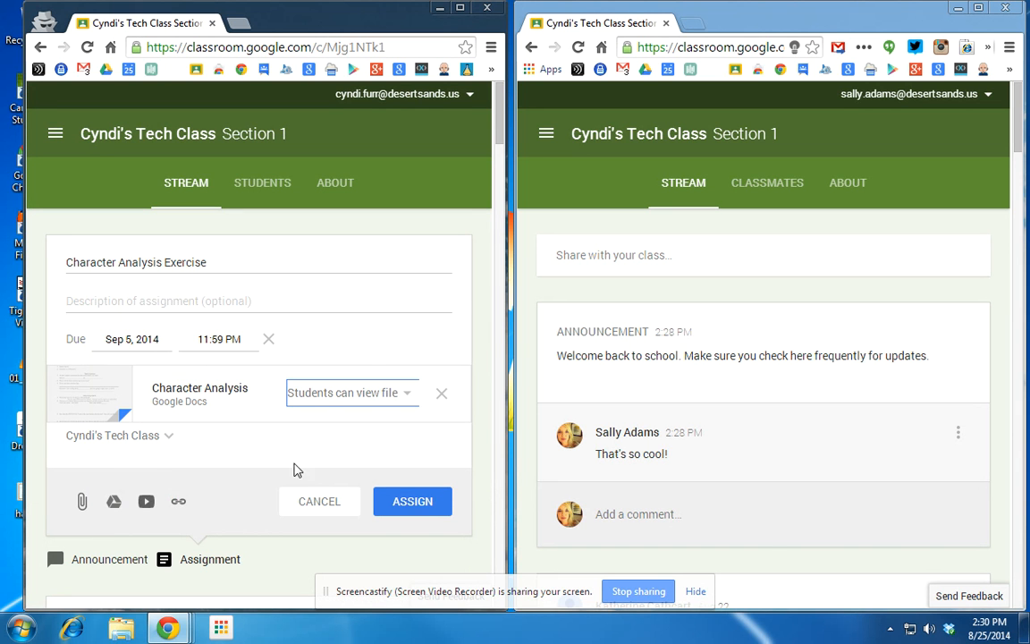
Set the doc to 'Make a copy for each student', assign it, and reload the student's stream.
{"action": "left_click", "coordinate": [409, 394]}
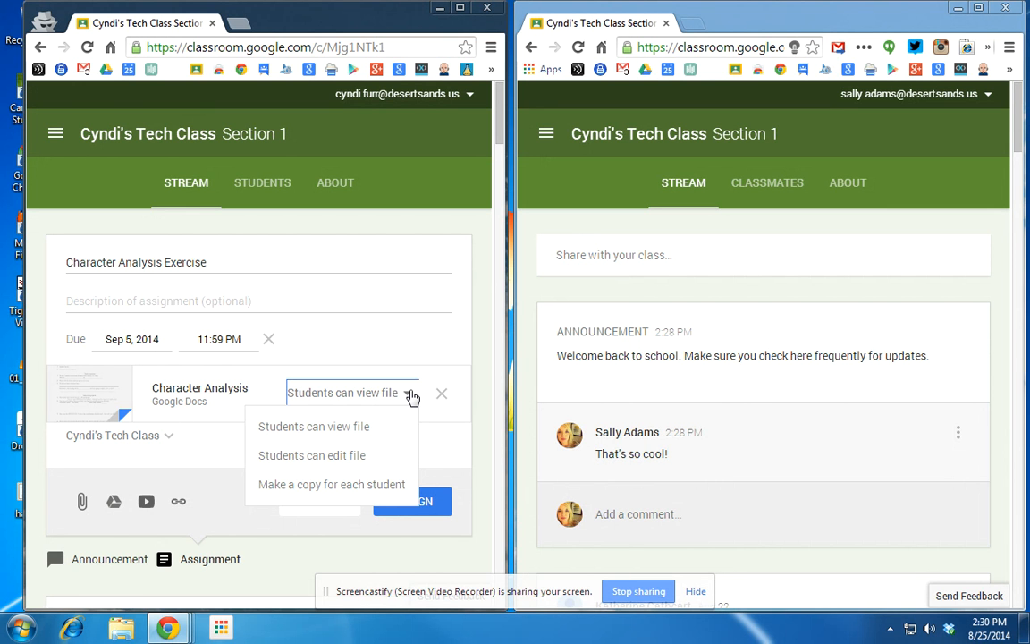
{"action": "left_click", "coordinate": [340, 486]}
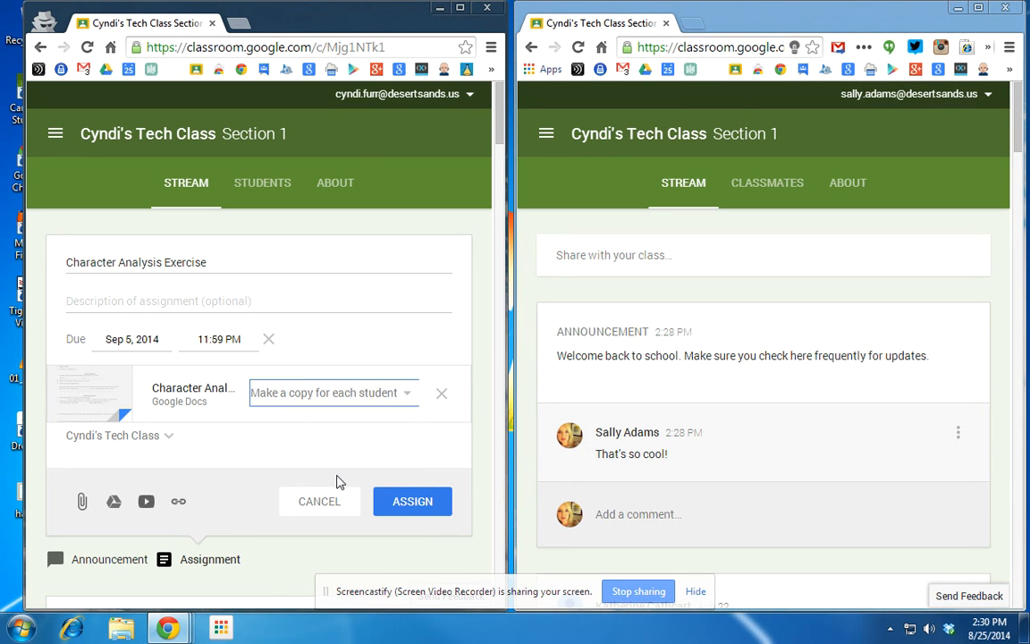
{"action": "left_click", "coordinate": [398, 504]}
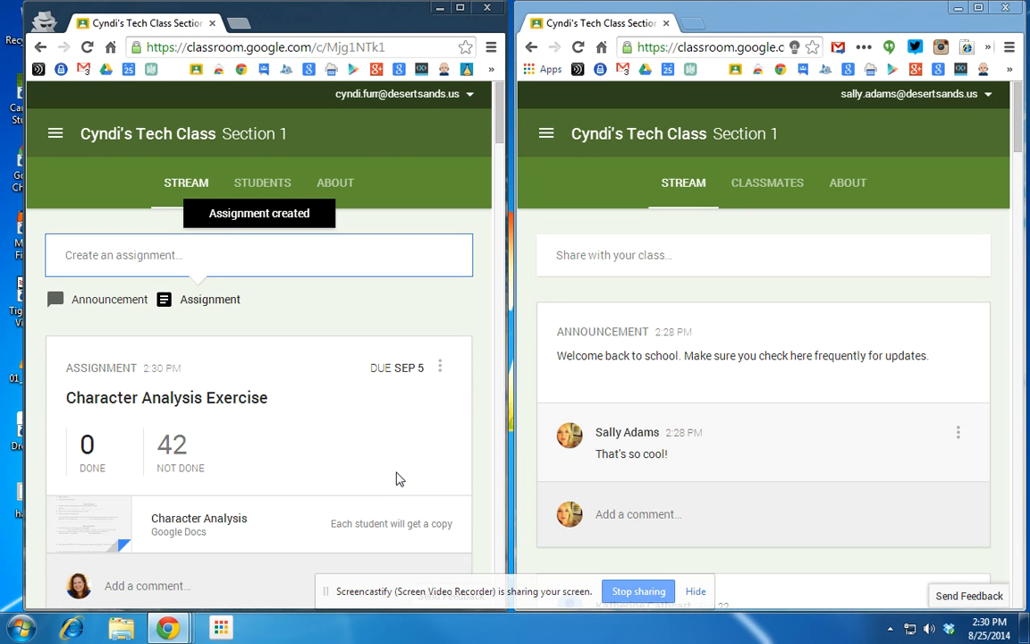
{"action": "left_click", "coordinate": [578, 48]}
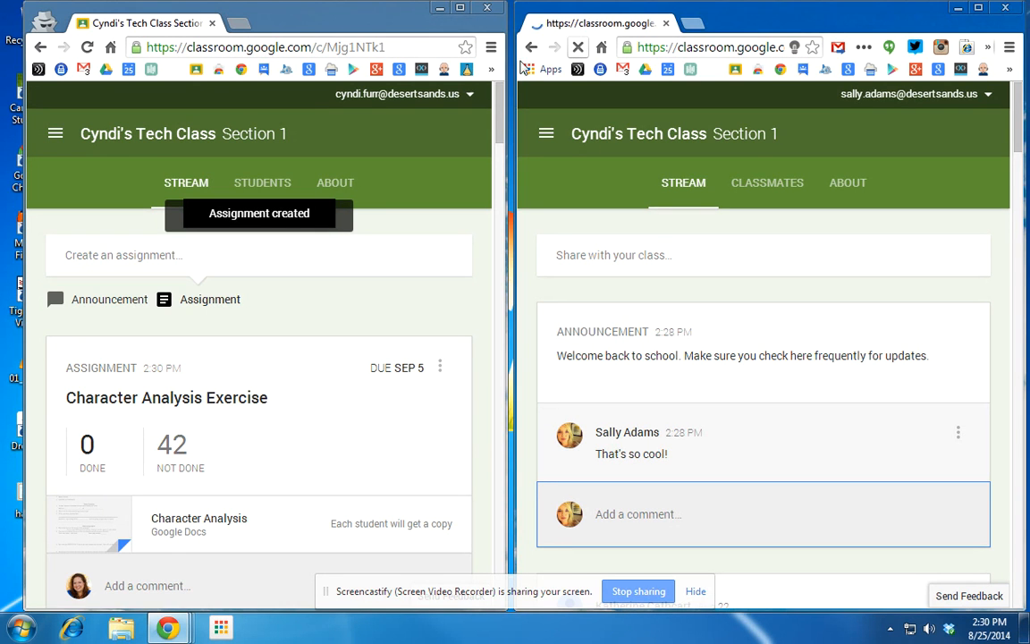
Load drive.google.com in a new browser tab.
{"action": "left_click", "coordinate": [241, 27]}
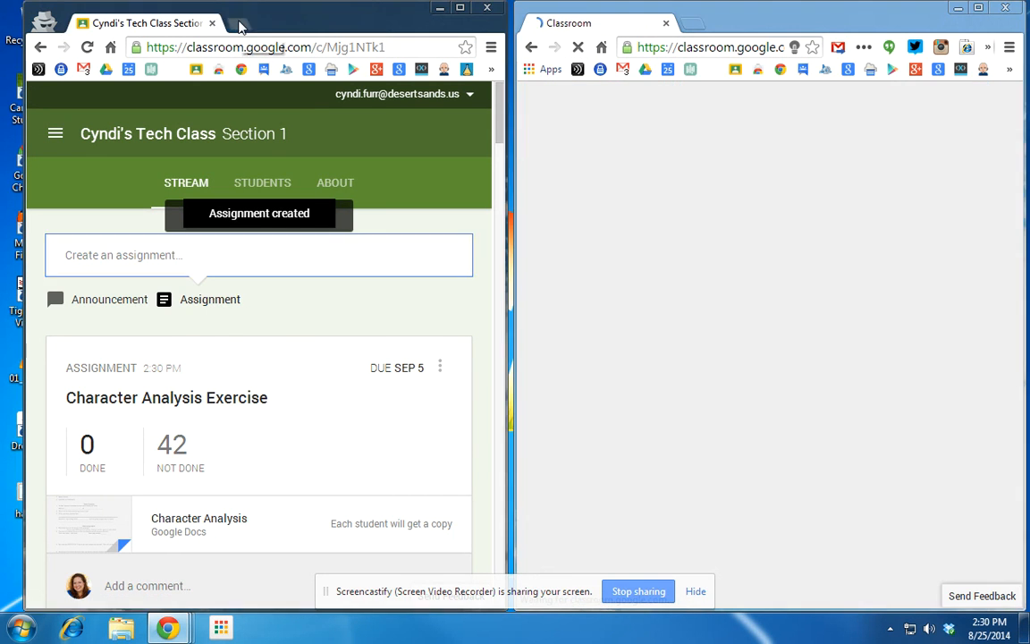
{"action": "left_click", "coordinate": [240, 25]}
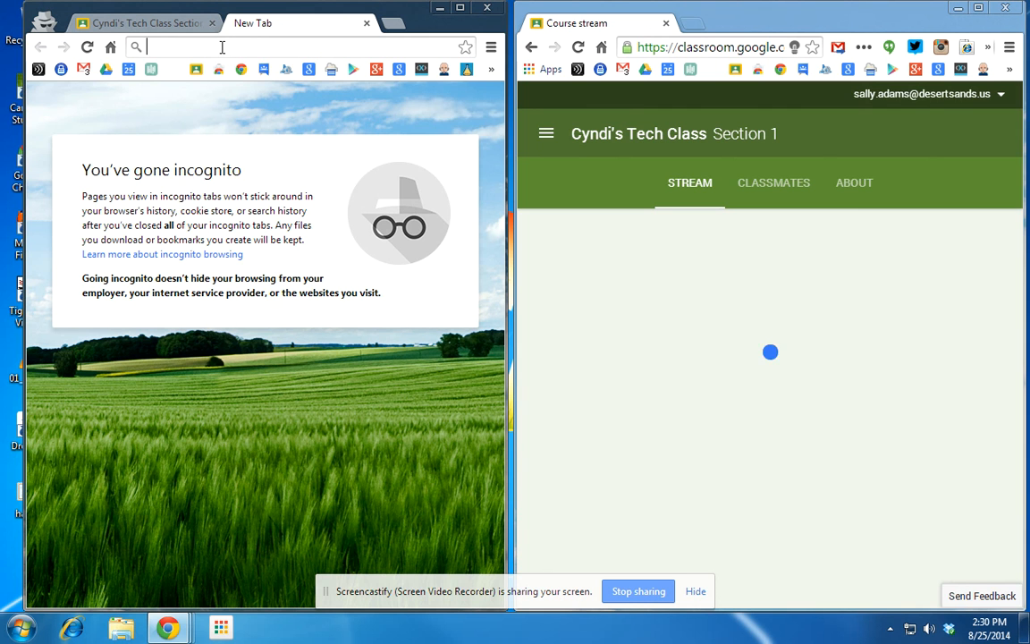
{"action": "type", "text": "drive.google.com"}
{"action": "key", "text": "Return"}
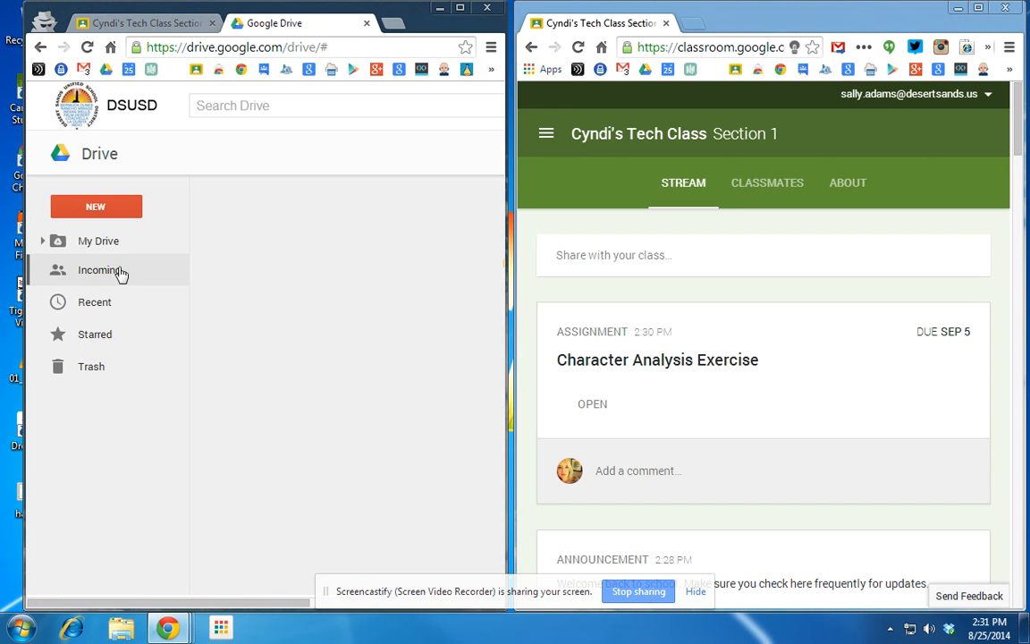
Browse Classroom > Cyndi's Tech Class into the Character Analysis Exercise folder.
{"action": "left_click", "coordinate": [254, 356]}
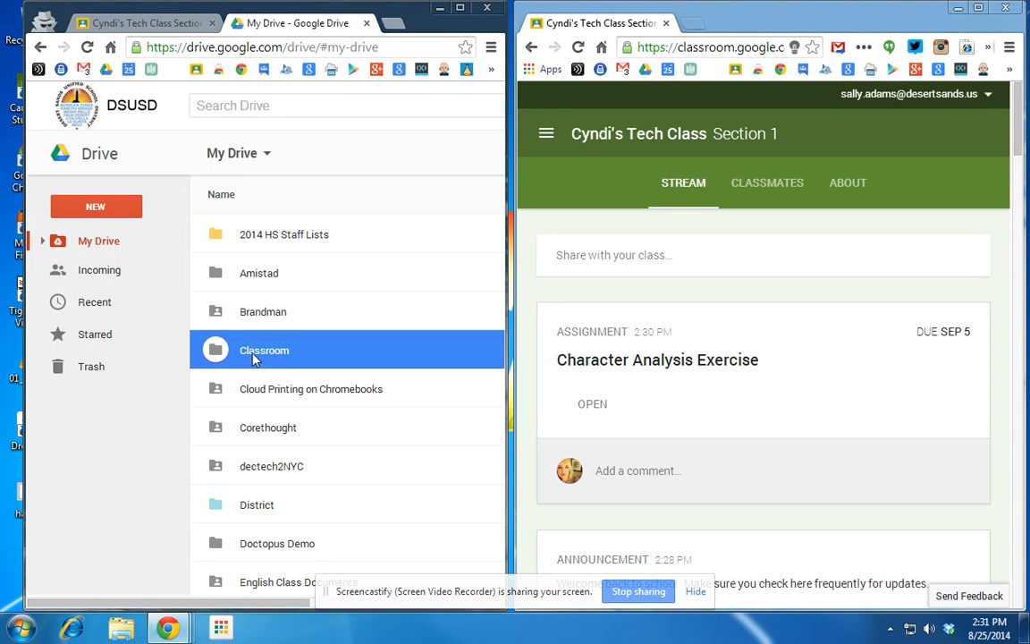
{"action": "double_click", "coordinate": [254, 357]}
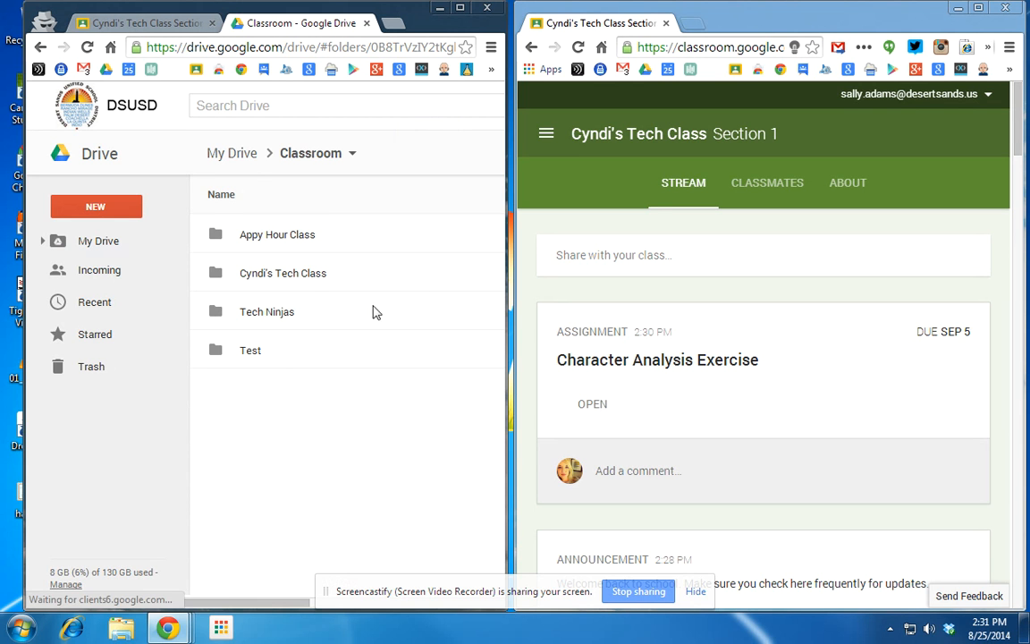
{"action": "double_click", "coordinate": [307, 275]}
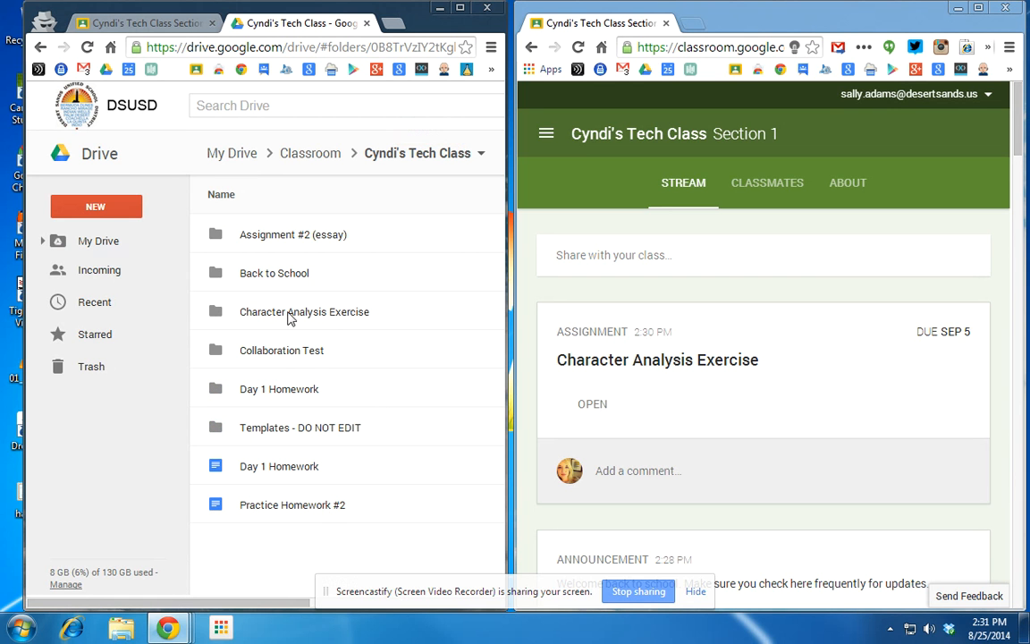
{"action": "double_click", "coordinate": [295, 433]}
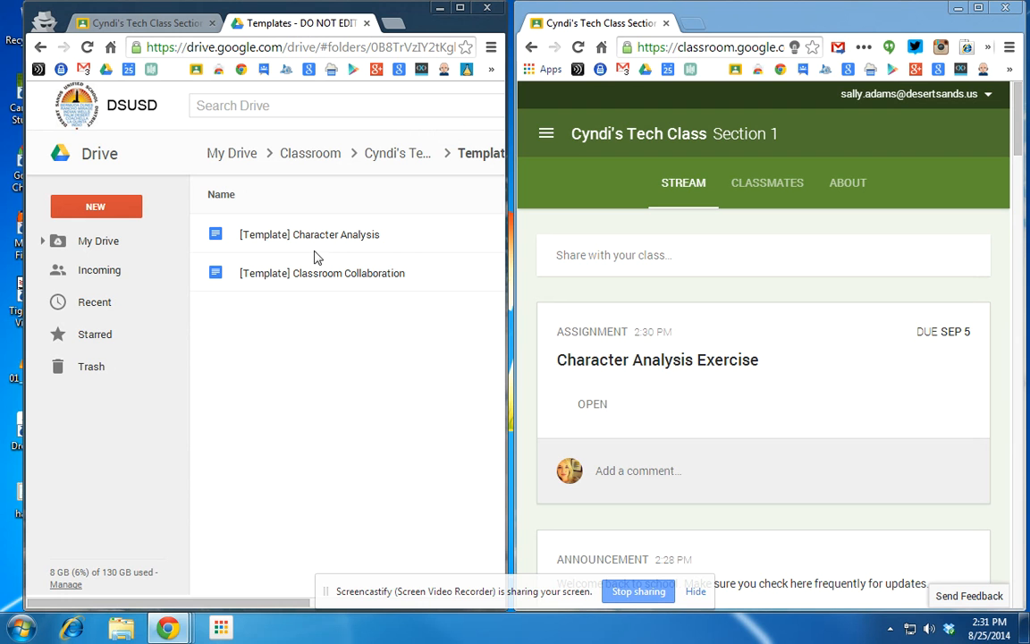
{"action": "left_click", "coordinate": [396, 150]}
{"action": "double_click", "coordinate": [281, 314]}
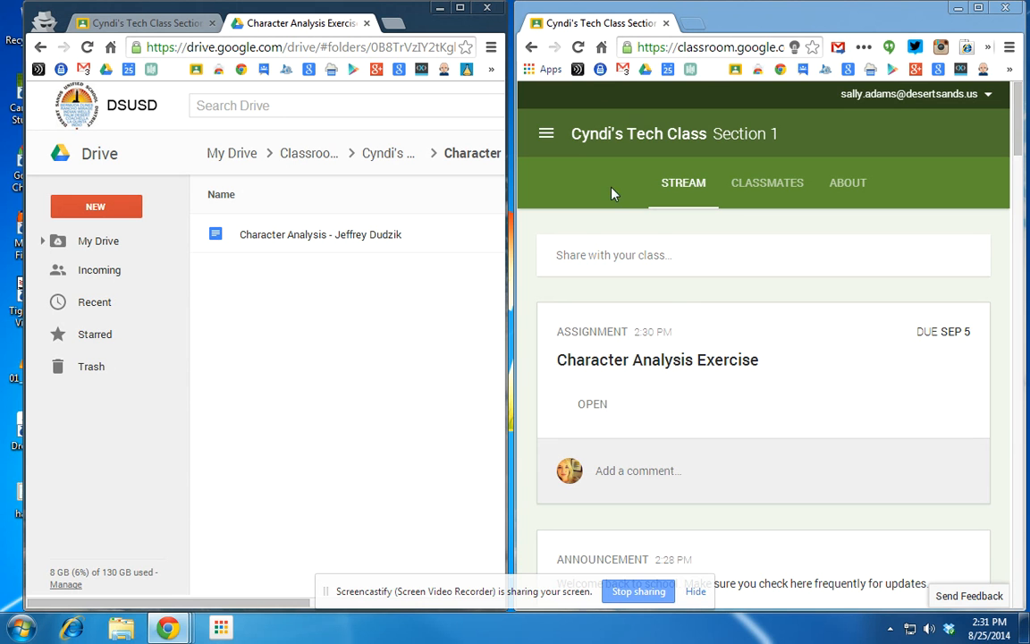
As the student, open the Character Analysis assignment and her own doc copy; refresh the teacher's stream.
{"action": "left_click", "coordinate": [594, 406]}
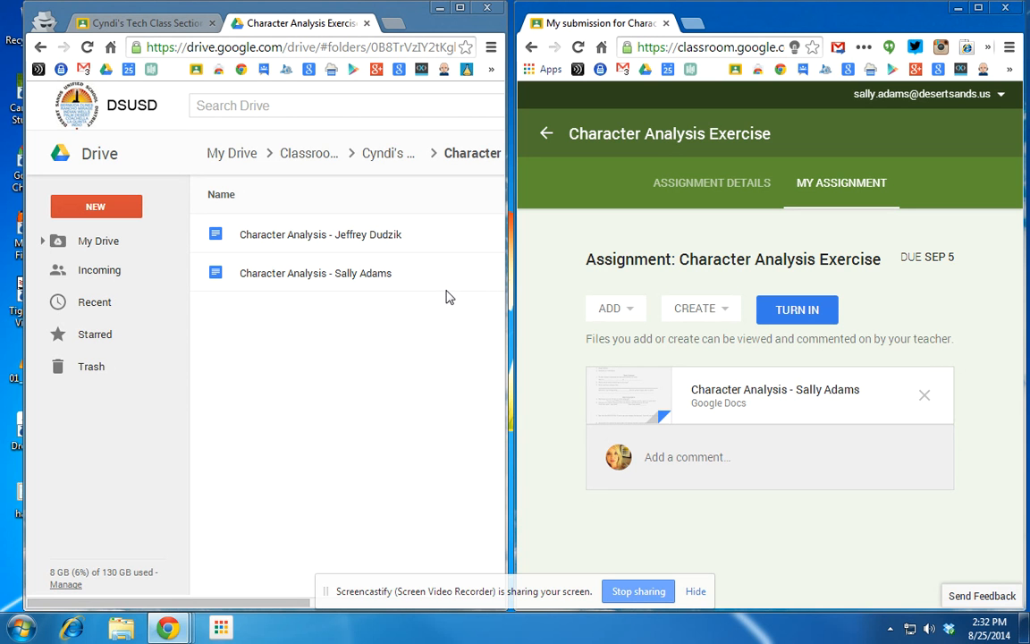
{"action": "left_click", "coordinate": [306, 154]}
{"action": "left_click", "coordinate": [121, 23]}
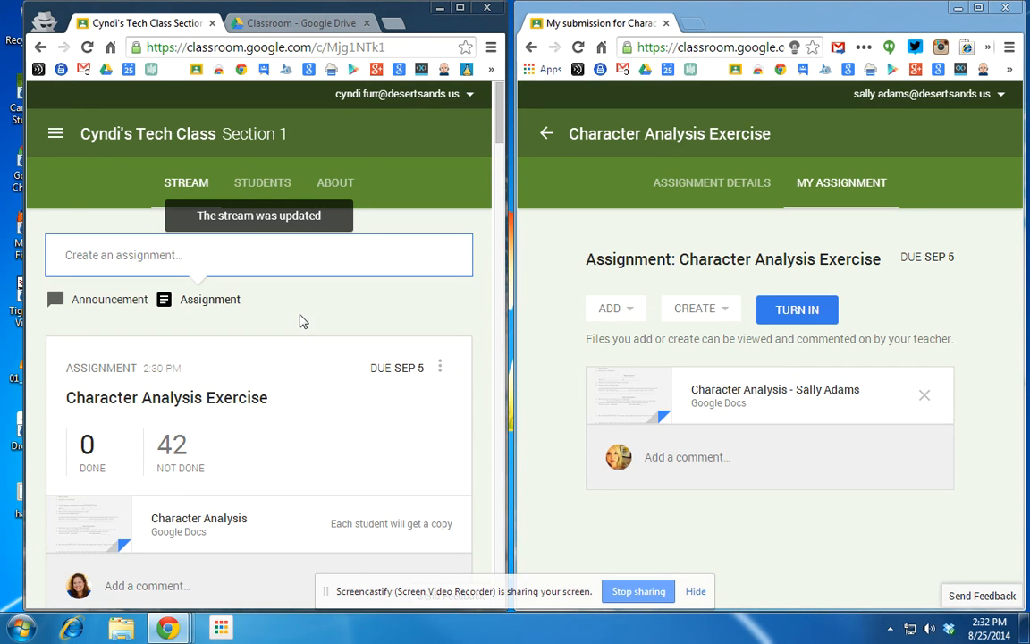
{"action": "left_click", "coordinate": [87, 46]}
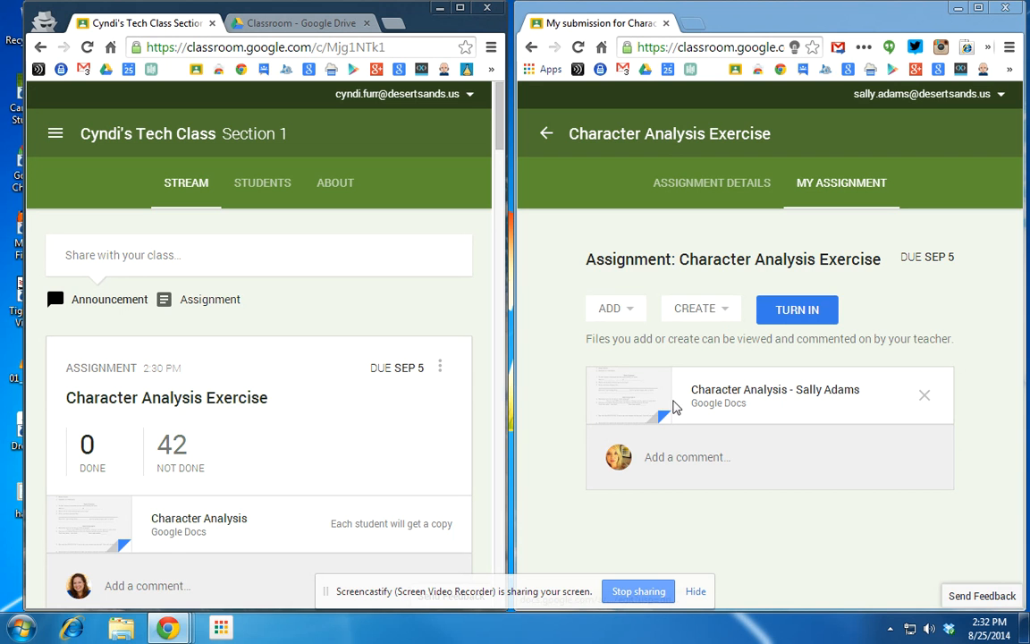
{"action": "left_click", "coordinate": [636, 403]}
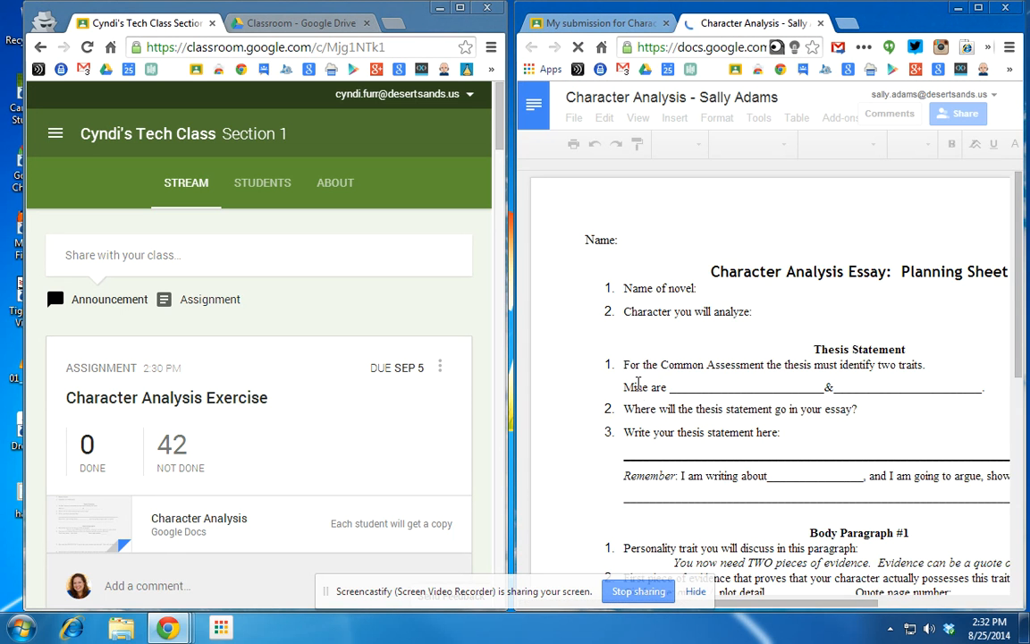
Enter the student's name, 'Great Expectations' as the novel and 'Pip' as the character.
{"action": "left_click", "coordinate": [627, 241]}
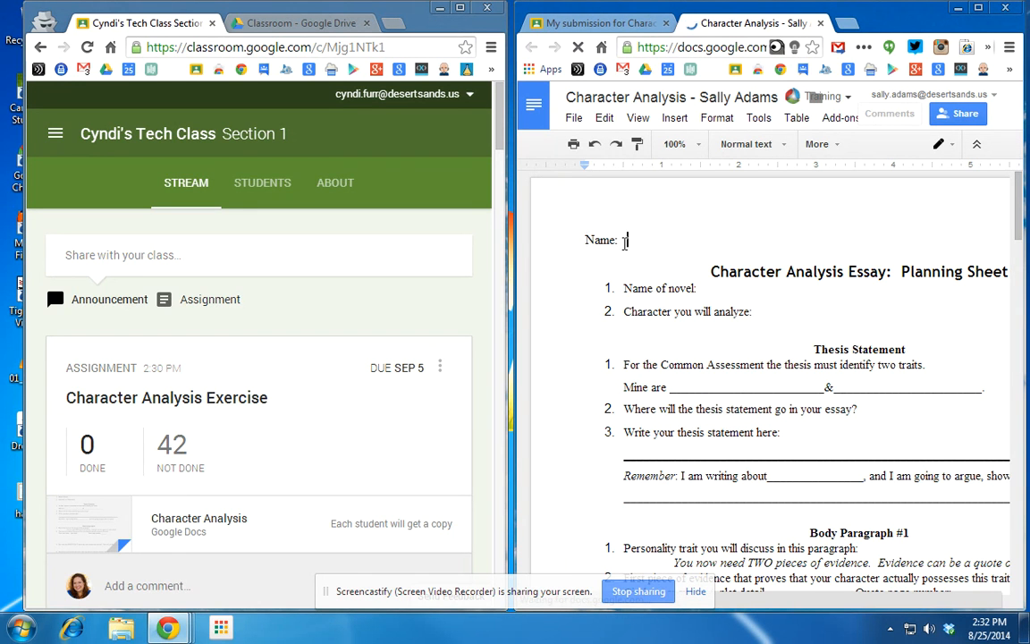
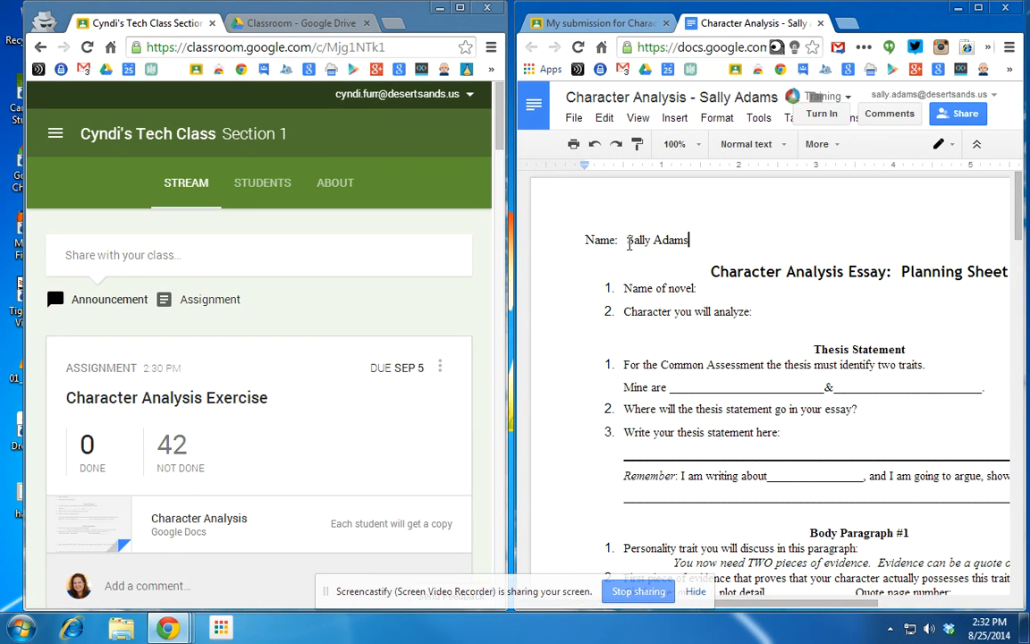
{"action": "left_click", "coordinate": [721, 288]}
{"action": "type", "text": "Great Expect"}
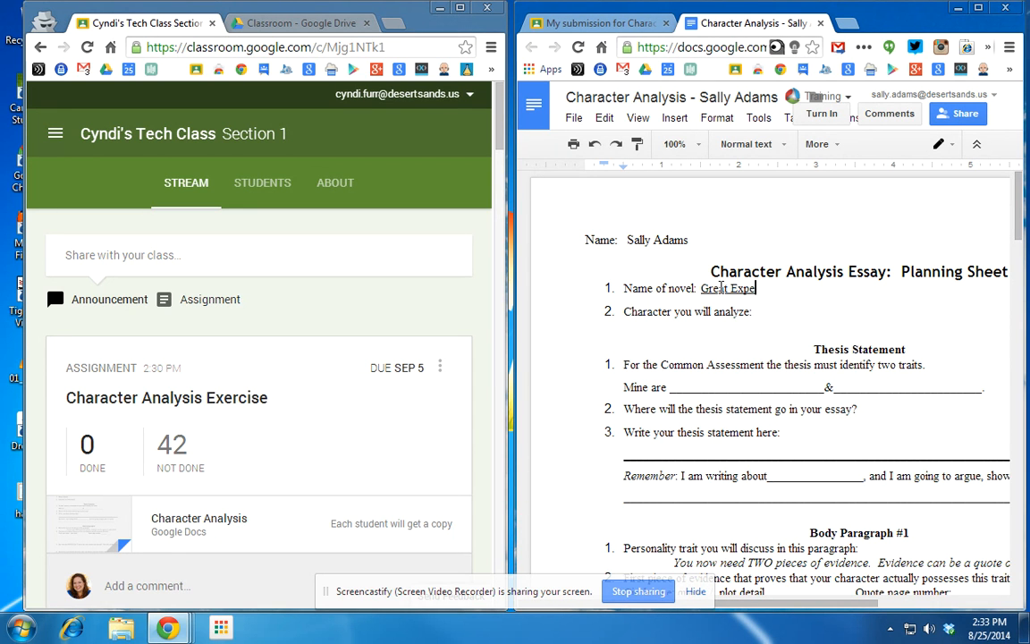
{"action": "type", "text": "ations"}
{"action": "left_click", "coordinate": [766, 313]}
{"action": "type", "text": "Pip"}
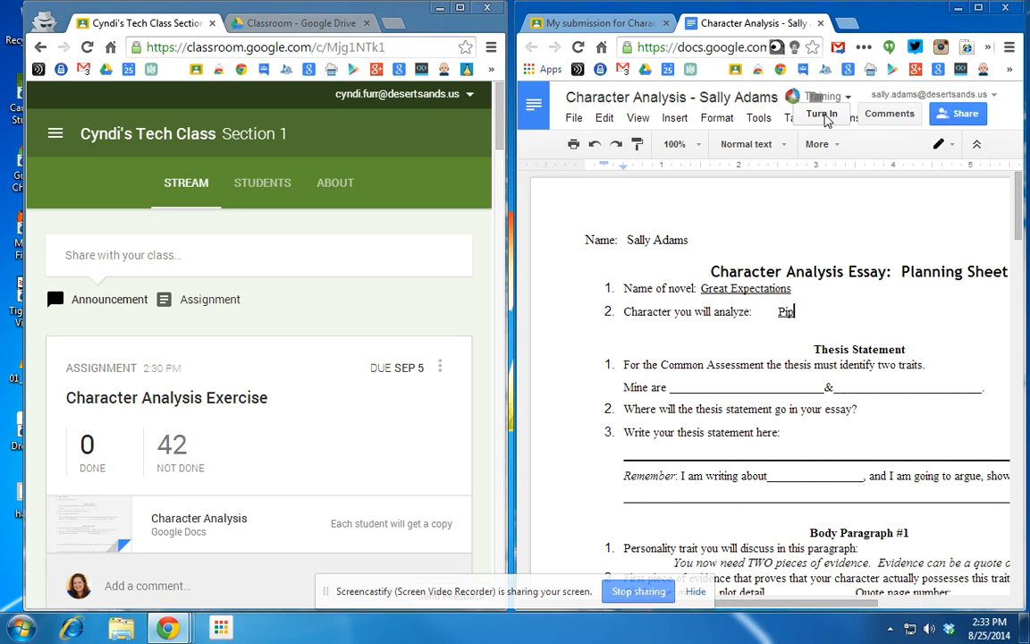
Review who the document is shared with, then begin turning in the assignment.
{"action": "left_click", "coordinate": [973, 120]}
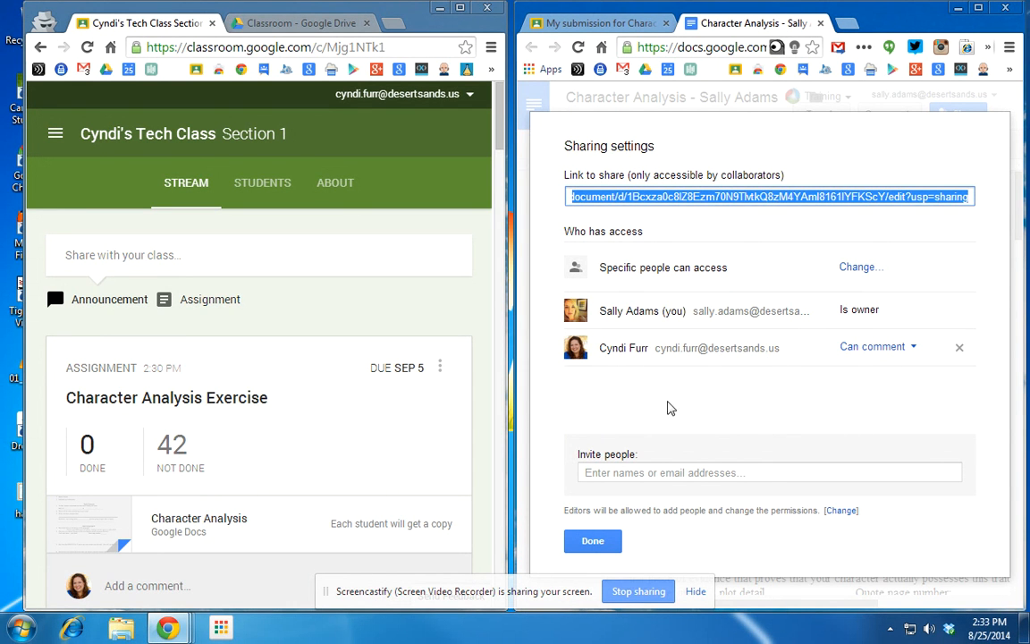
{"action": "left_click", "coordinate": [593, 542]}
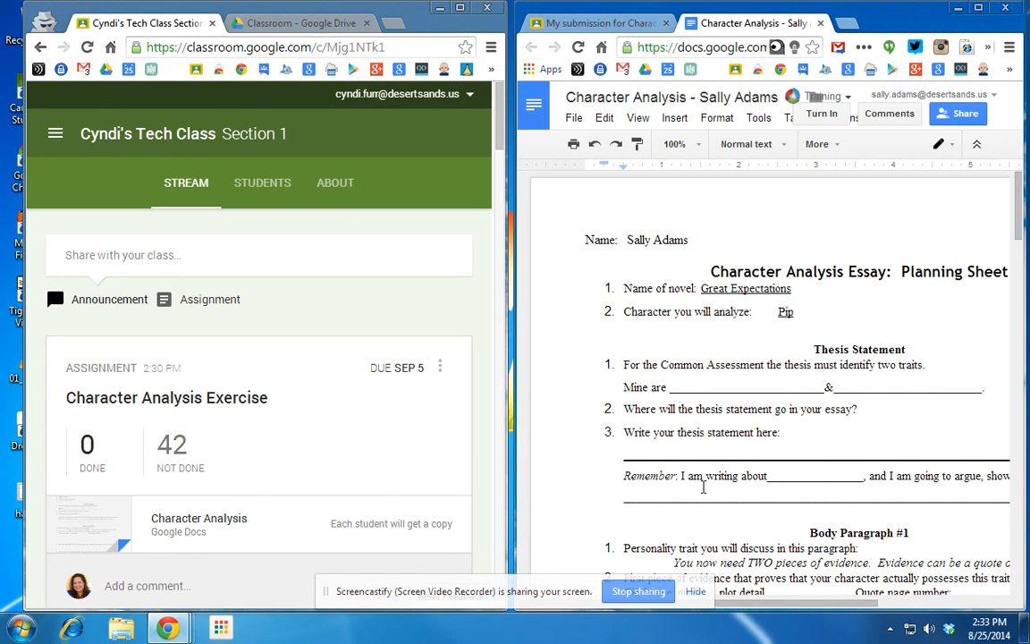
{"action": "left_click", "coordinate": [819, 123]}
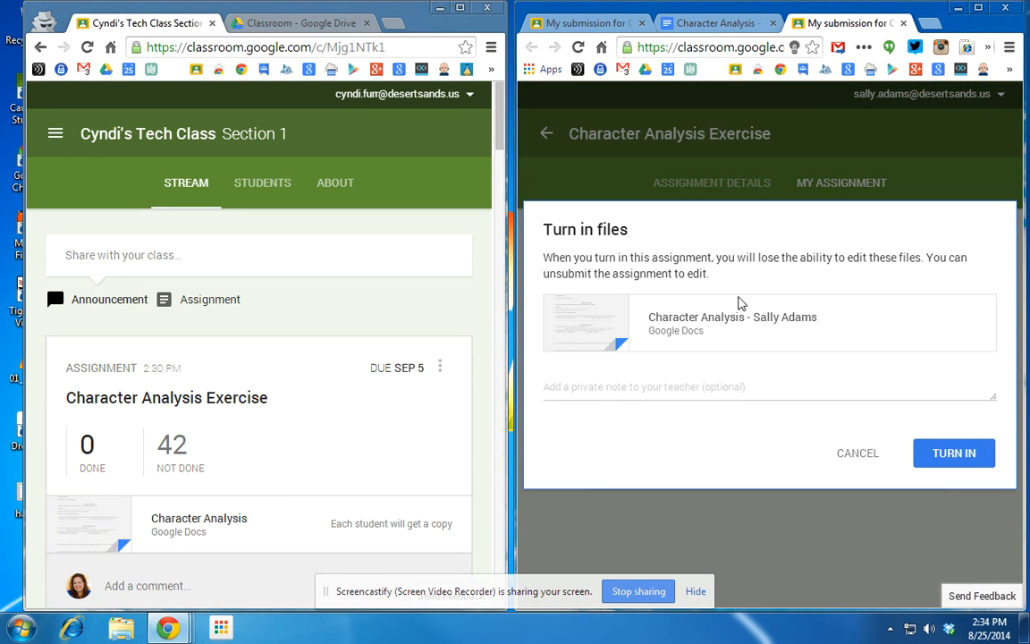
Turn in with the private note 'Am I going in the right direction?' and recheck the doc's access.
{"action": "left_click", "coordinate": [597, 391]}
{"action": "type", "text": "Am I going in the right direction?"}
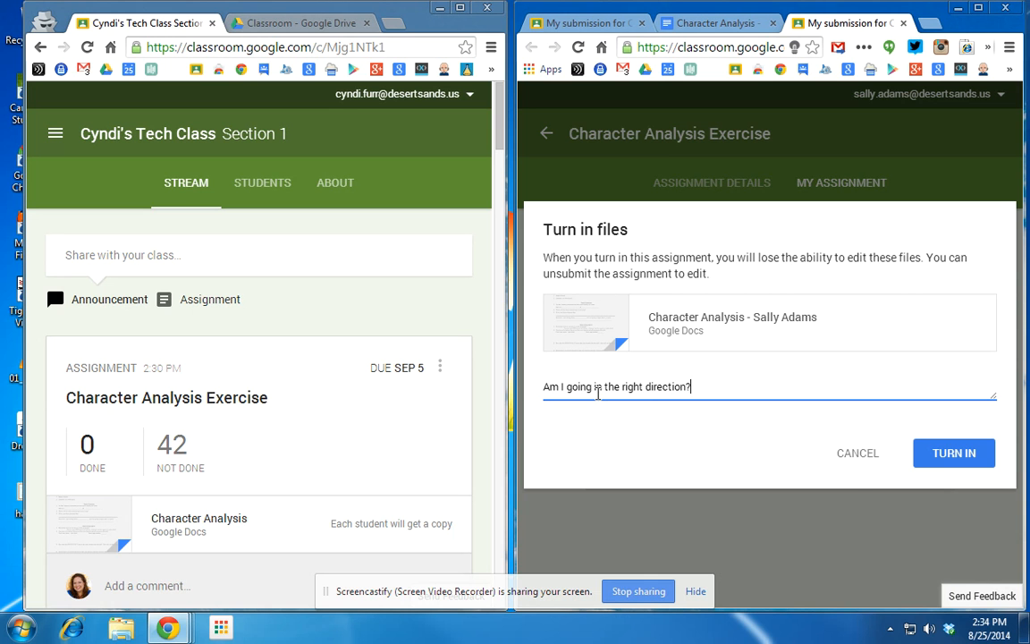
{"action": "left_click", "coordinate": [964, 449]}
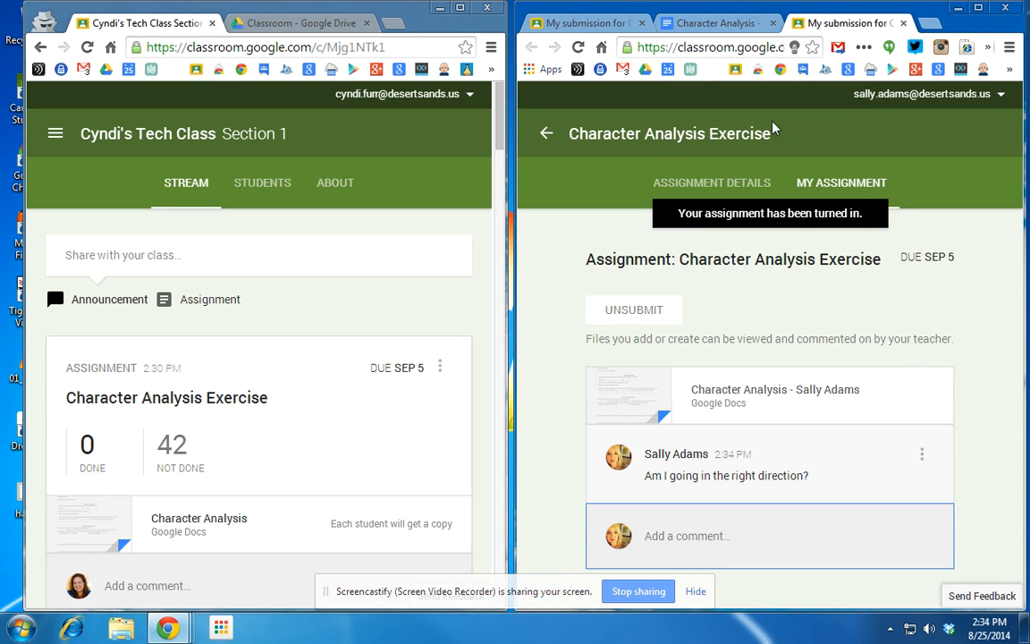
{"action": "left_click", "coordinate": [700, 31]}
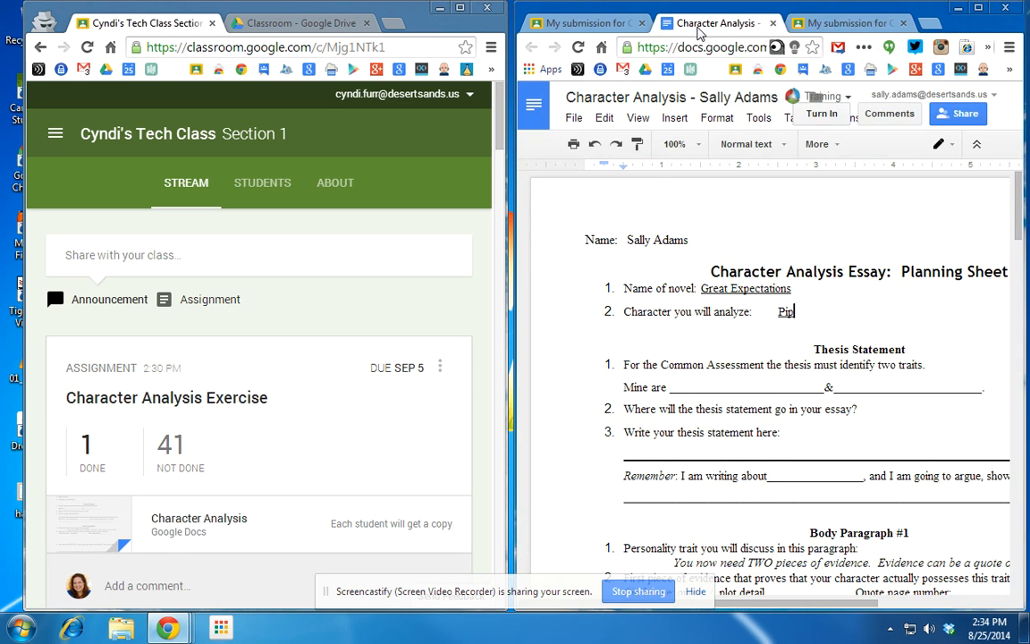
{"action": "left_click", "coordinate": [578, 48]}
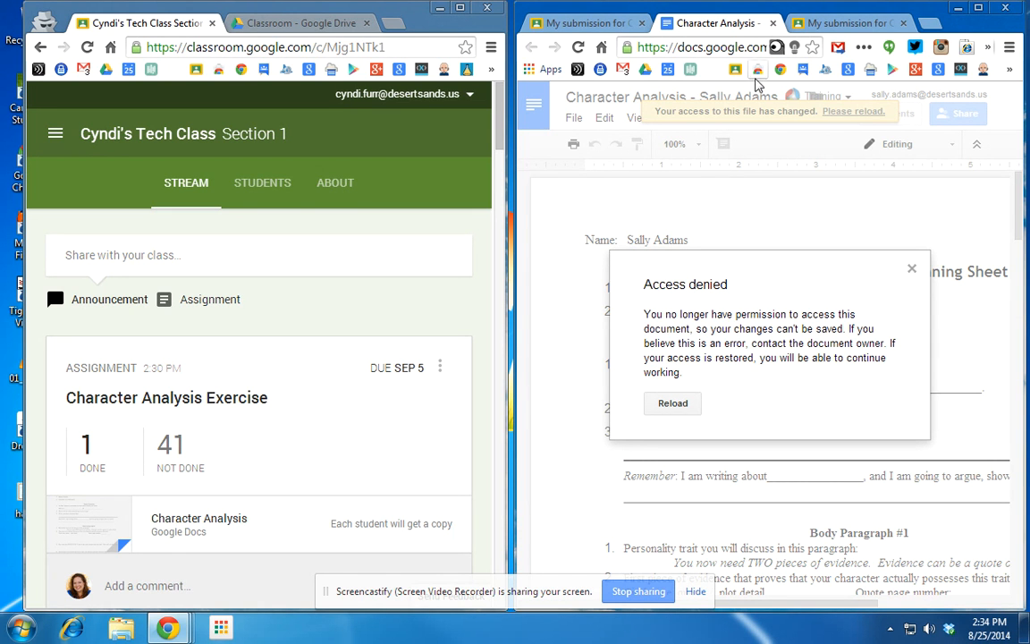
As the teacher, list the students who turned in the work and expand the student's submission.
{"action": "left_click", "coordinate": [818, 23]}
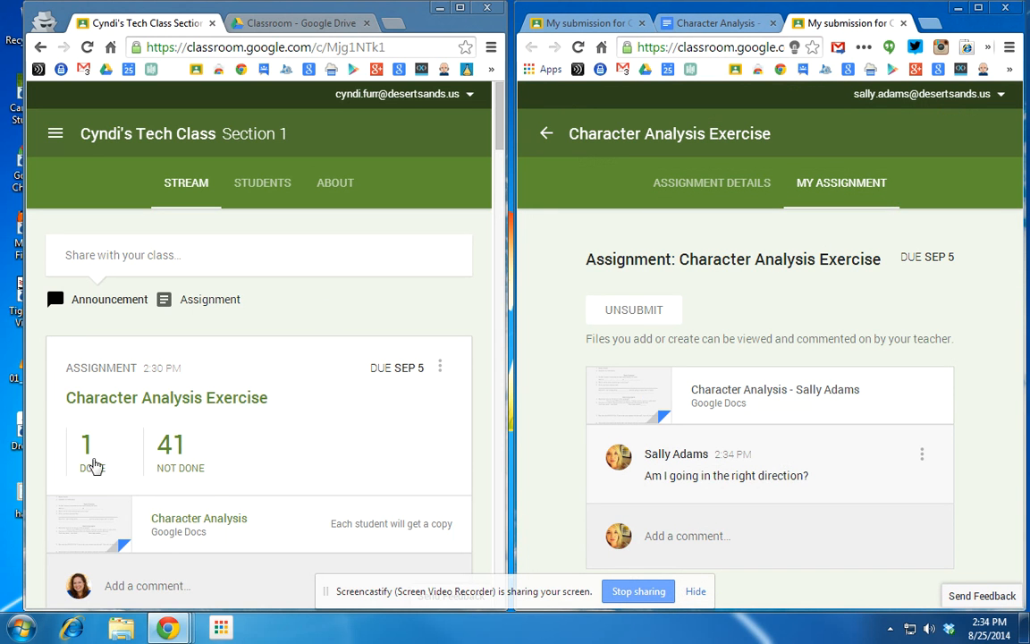
{"action": "scroll", "coordinate": [296, 451], "scroll_direction": "down", "scroll_amount": 1}
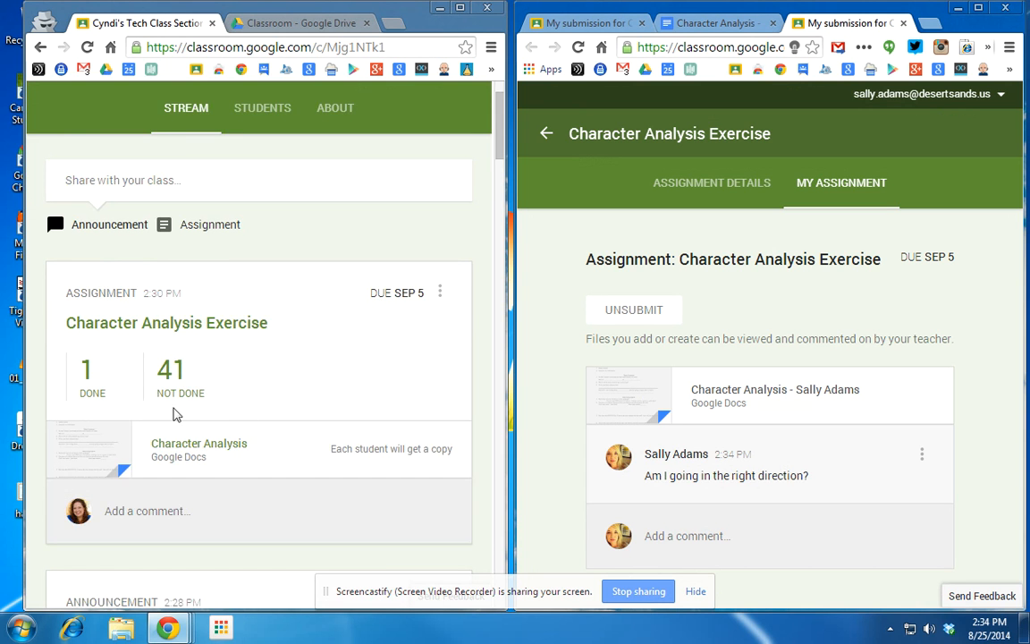
{"action": "scroll", "coordinate": [292, 517], "scroll_direction": "down", "scroll_amount": 1}
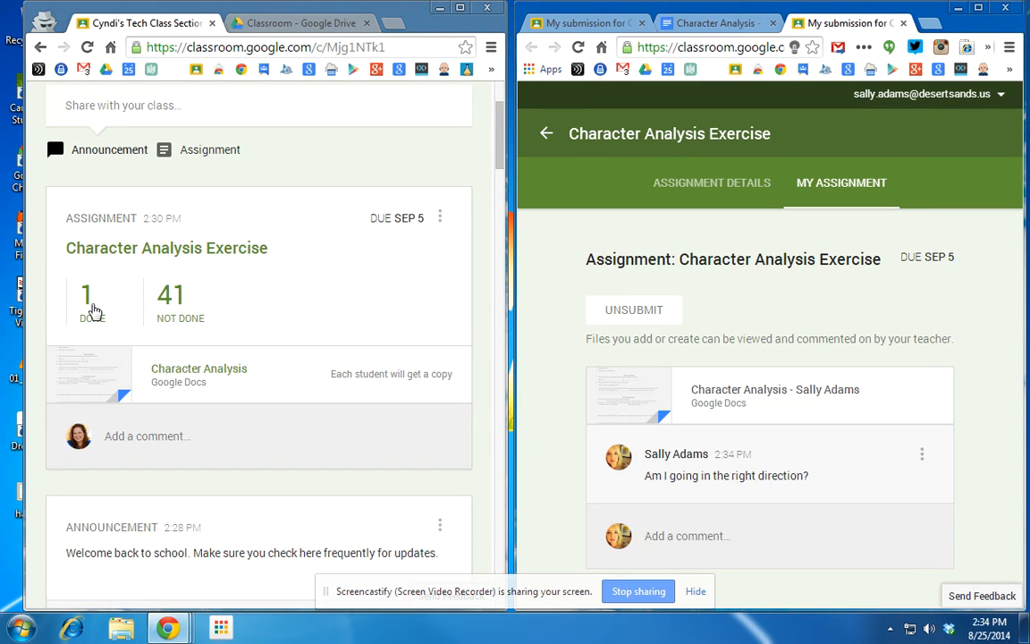
{"action": "left_click", "coordinate": [87, 307]}
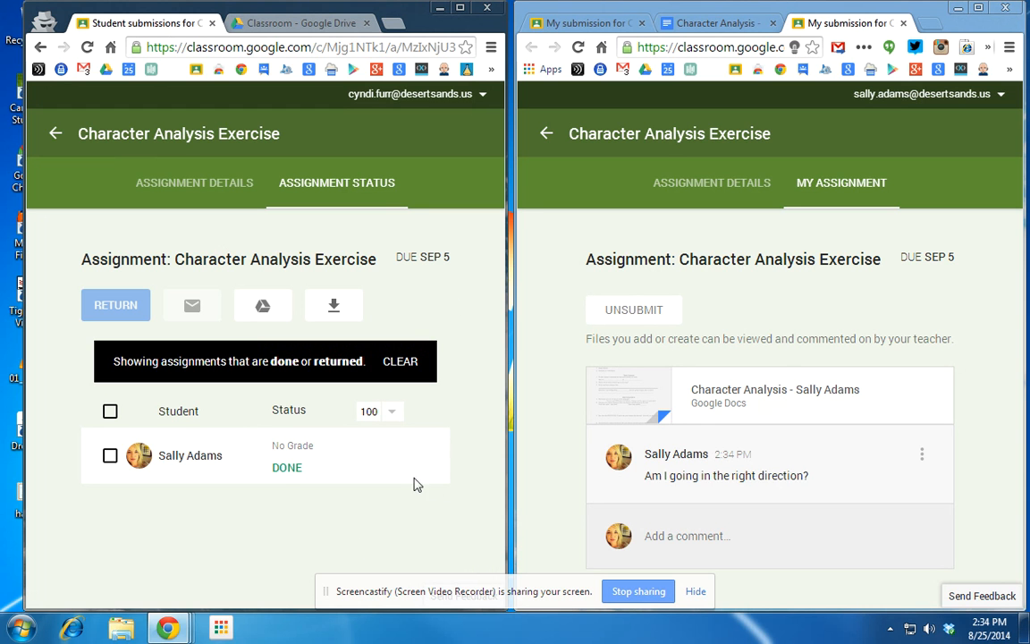
{"action": "left_click", "coordinate": [190, 458]}
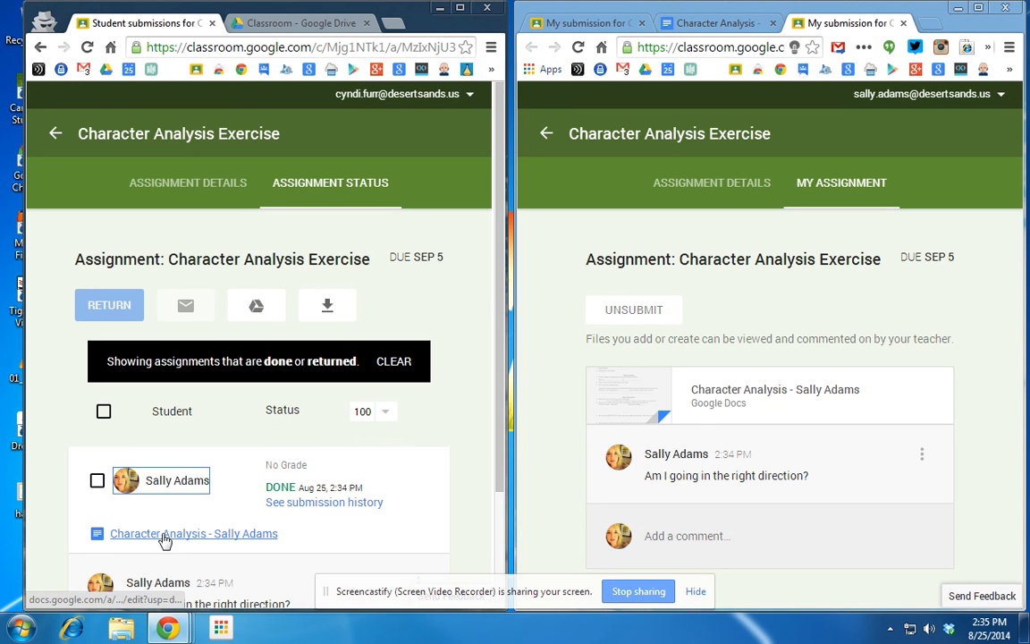
Open the student's submitted document, check its comments, then close it.
{"action": "scroll", "coordinate": [494, 357], "scroll_direction": "down", "scroll_amount": 2}
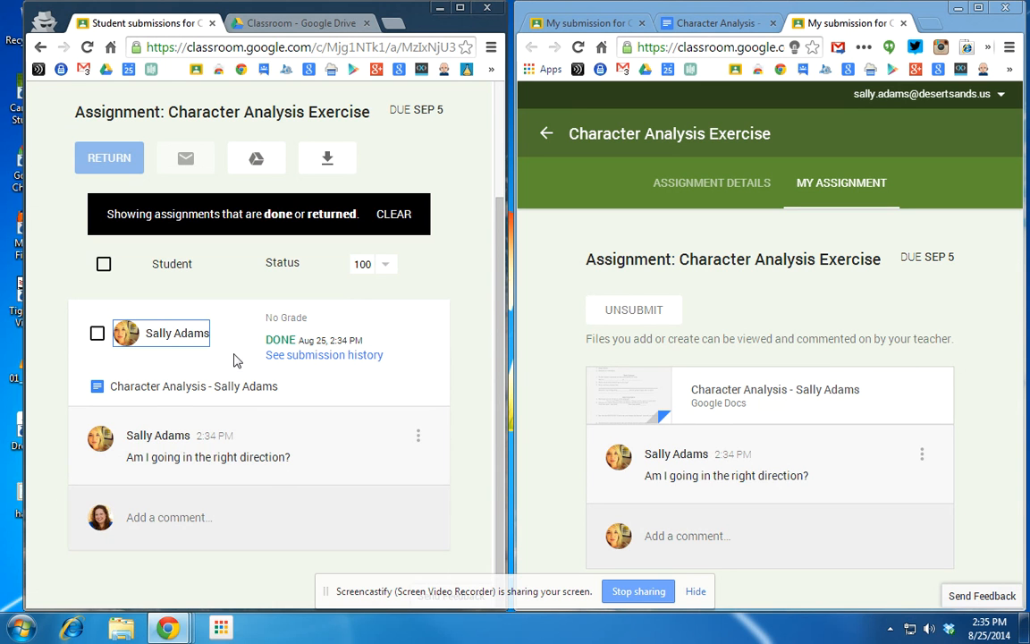
{"action": "left_click", "coordinate": [217, 387]}
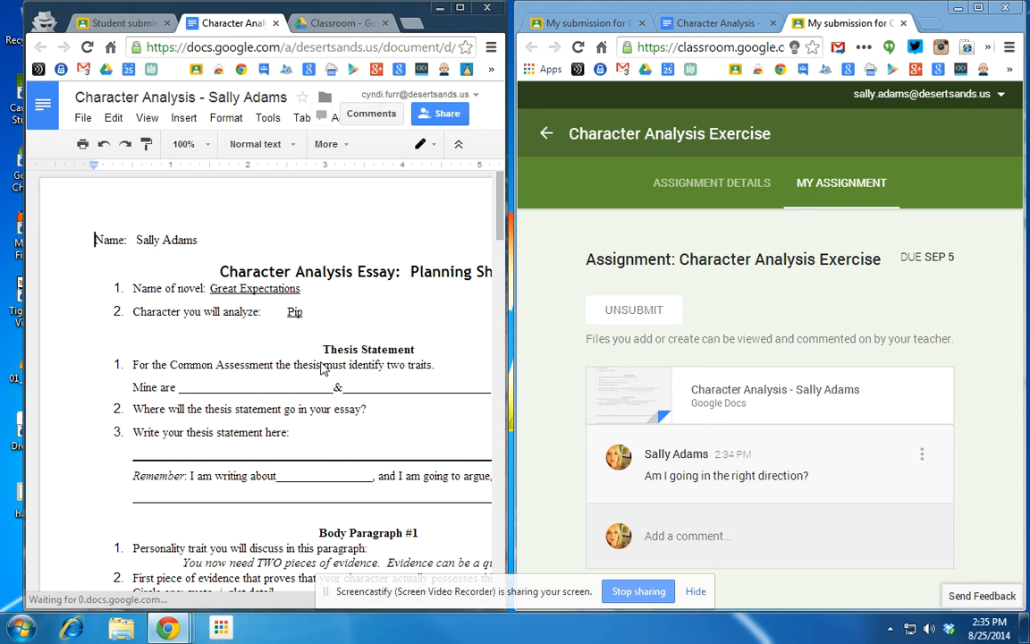
{"action": "left_click", "coordinate": [373, 122]}
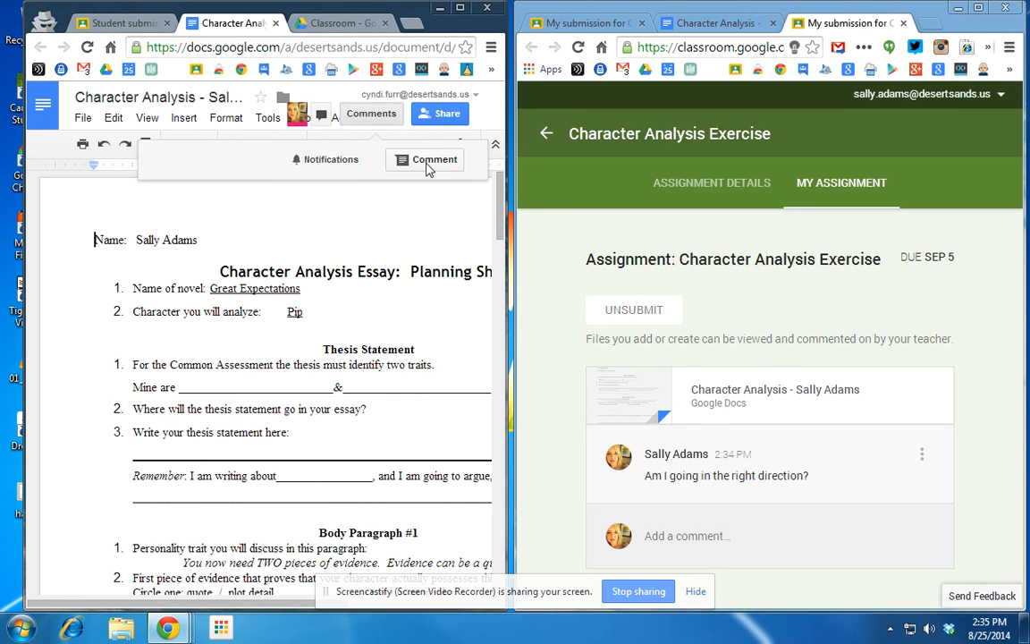
{"action": "left_click_drag", "start_coordinate": [236, 604], "coordinate": [384, 608]}
{"action": "left_click_drag", "start_coordinate": [195, 607], "coordinate": [64, 607]}
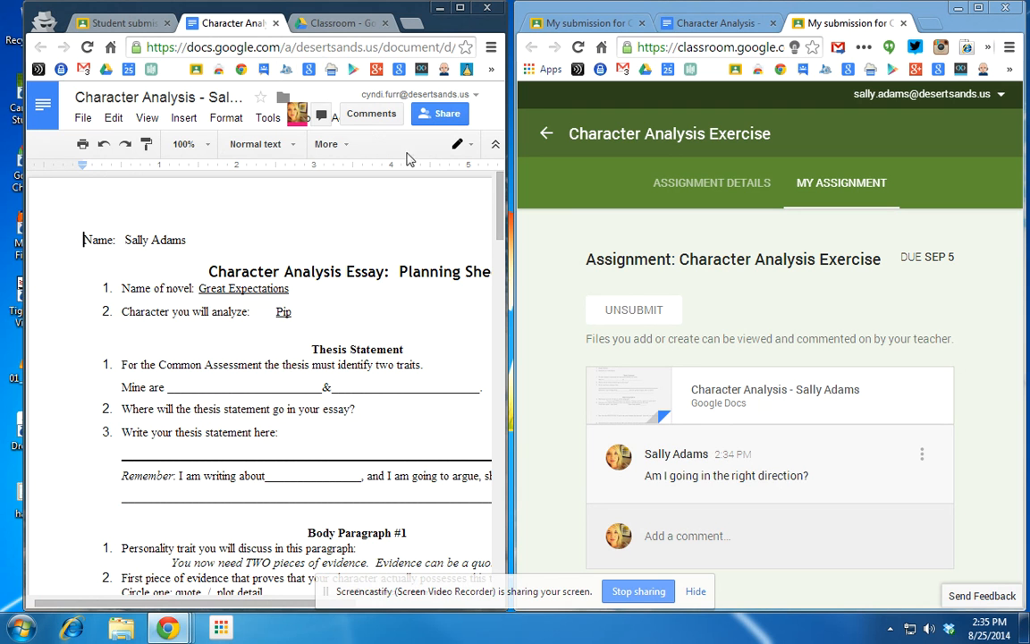
{"action": "left_click", "coordinate": [276, 23]}
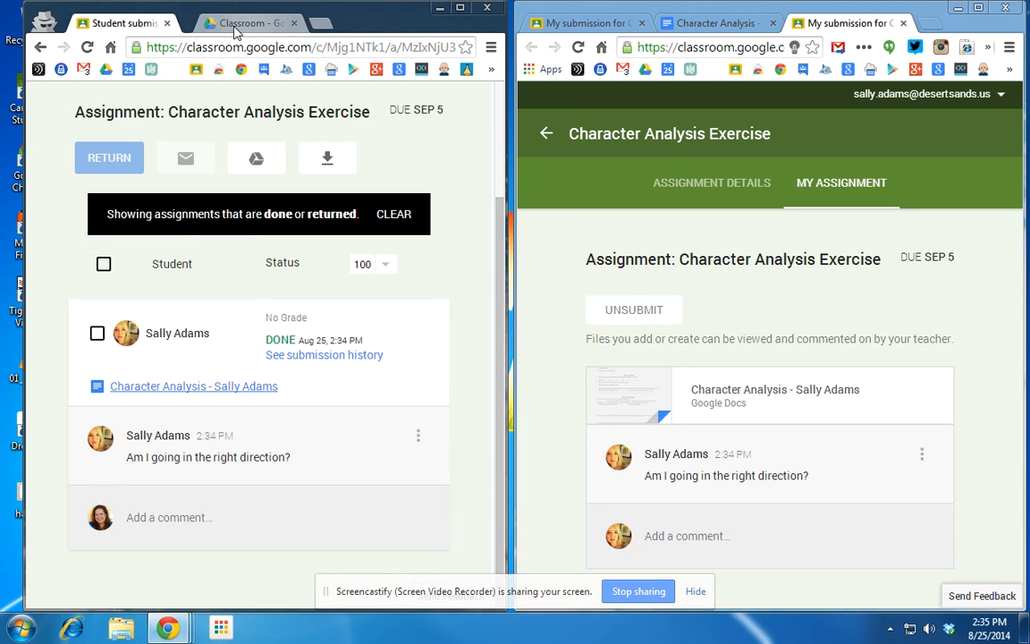
Reply 'Yes, doing great!' to the student's private note.
{"action": "left_click", "coordinate": [193, 517]}
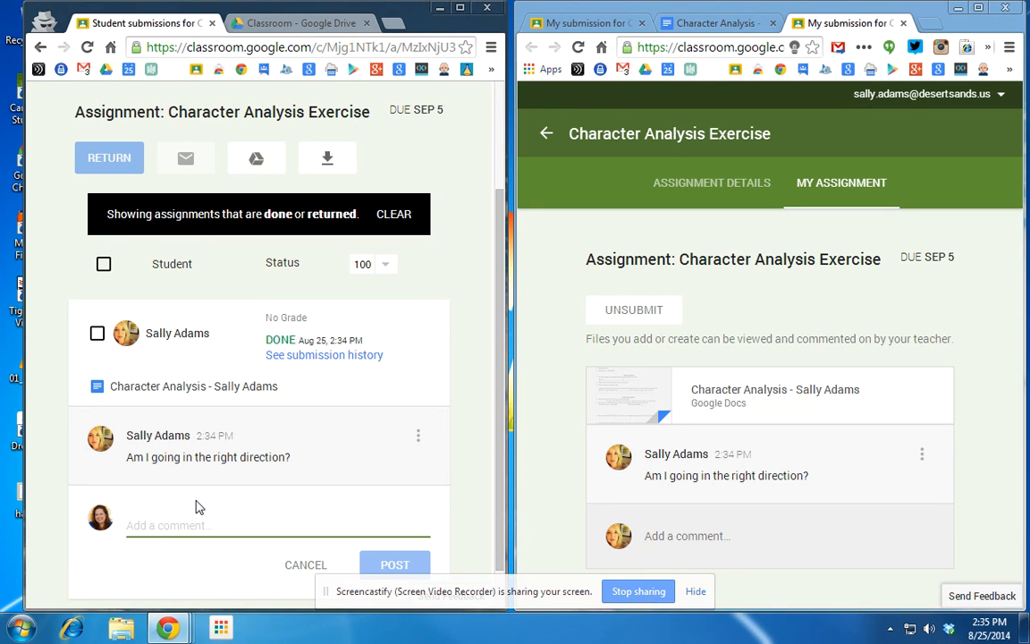
{"action": "type", "text": "Yws"}
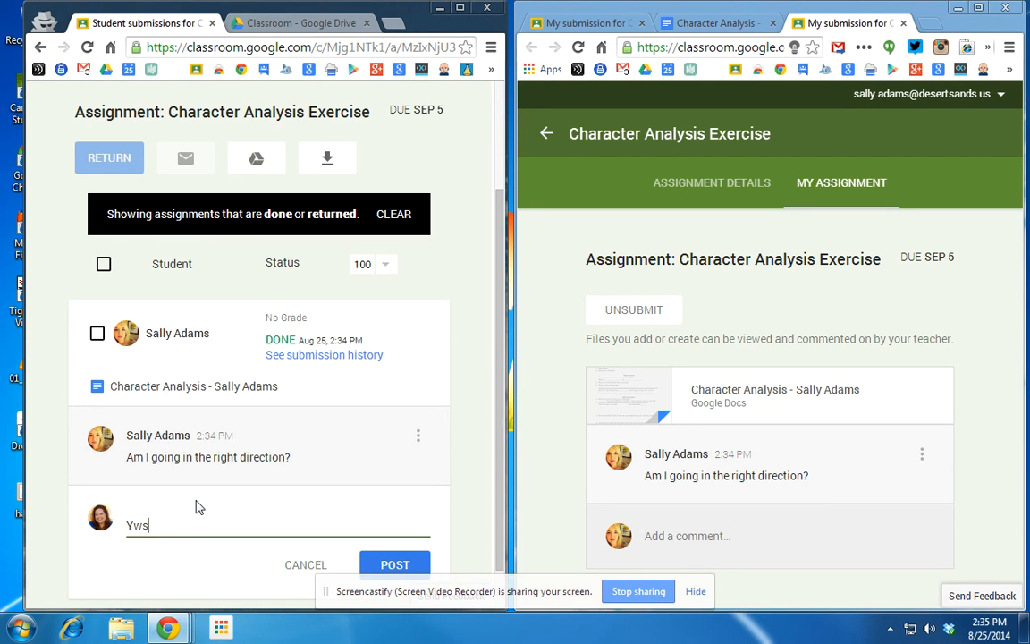
{"action": "type", "text": ", doing great!"}
{"action": "left_click", "coordinate": [395, 565]}
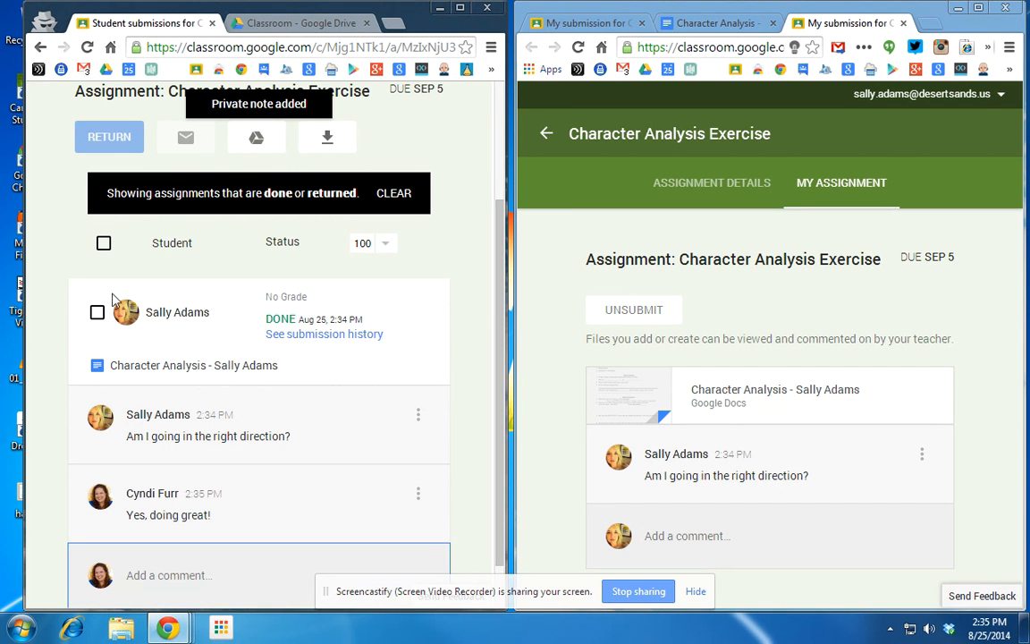
Select the student's submission and confirm returning the assignment to her.
{"action": "left_click", "coordinate": [98, 315]}
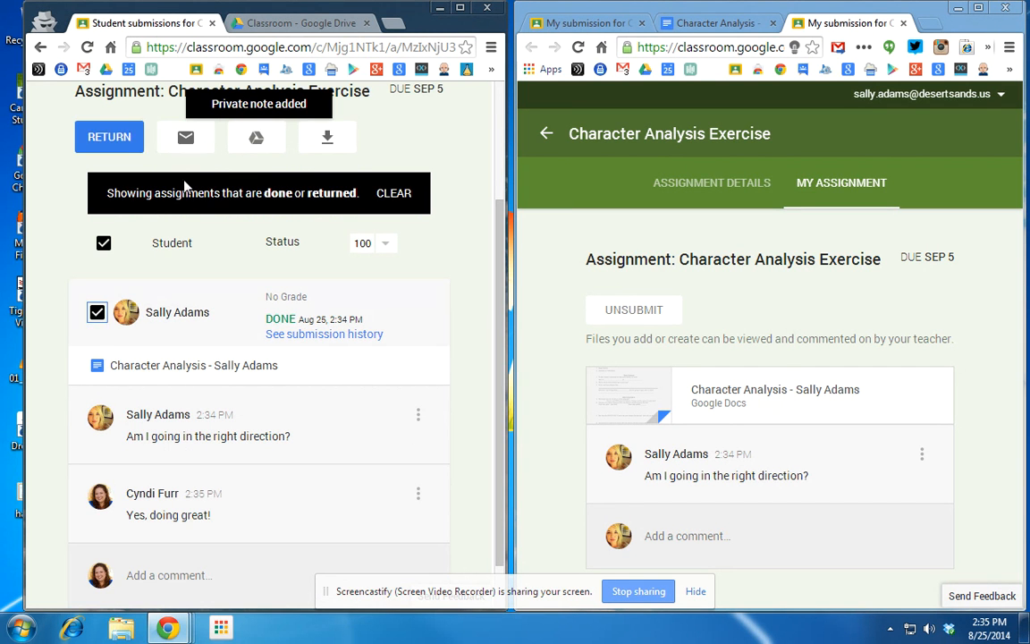
{"action": "left_click", "coordinate": [109, 137]}
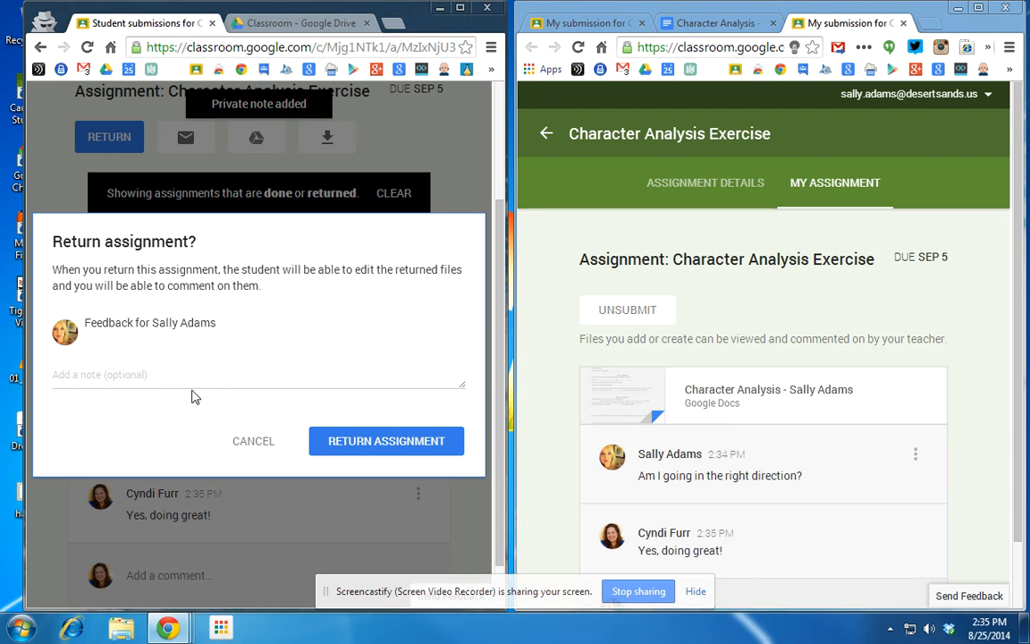
{"action": "left_click", "coordinate": [396, 445]}
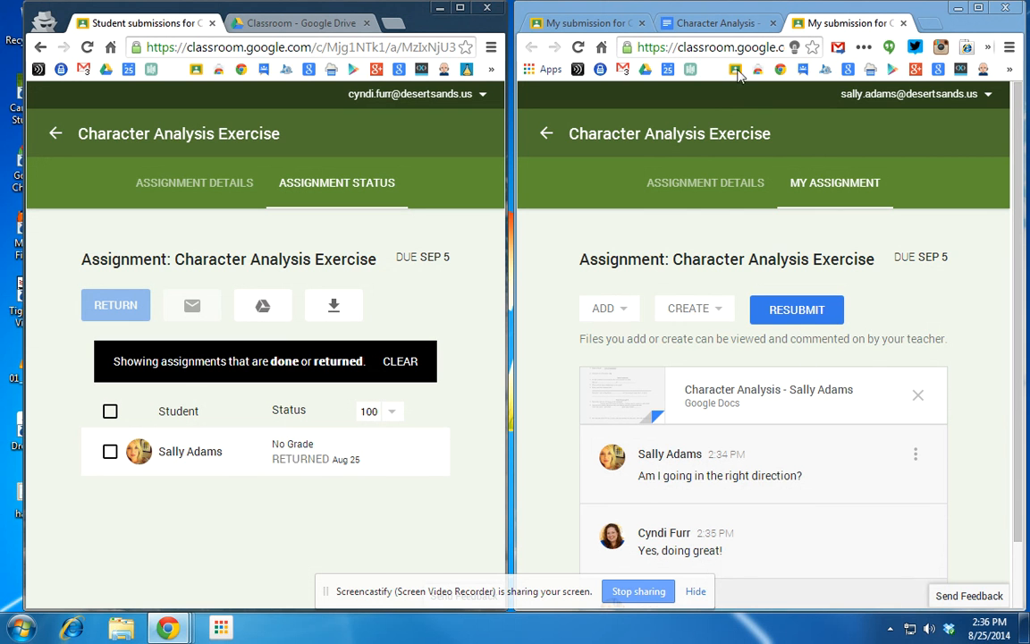
Reload the student's Character Analysis document, then go back to her submission page.
{"action": "left_click", "coordinate": [718, 22]}
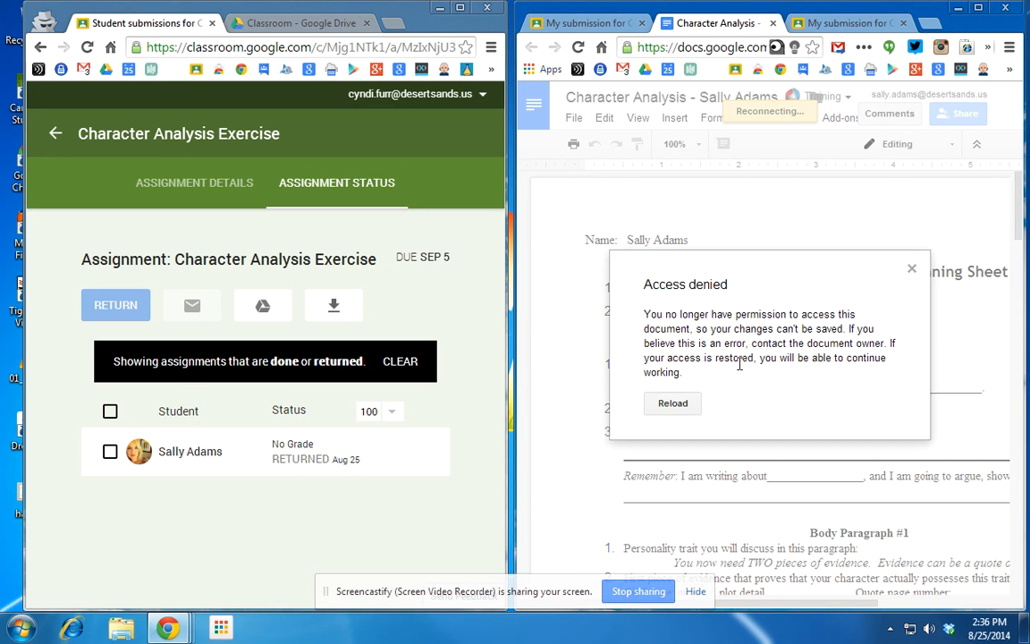
{"action": "left_click", "coordinate": [672, 402]}
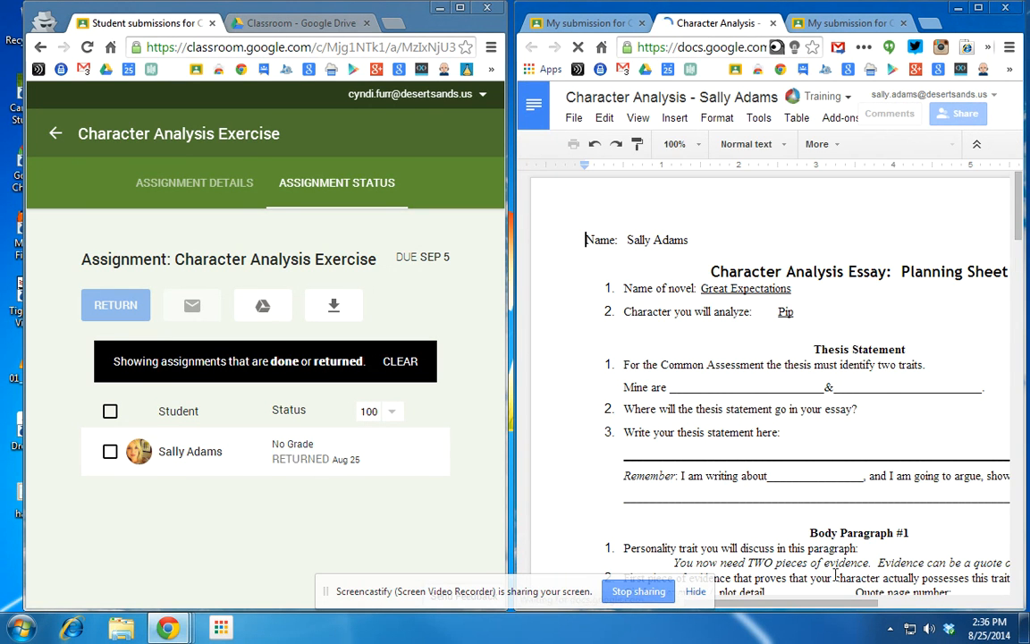
{"action": "left_click", "coordinate": [819, 23]}
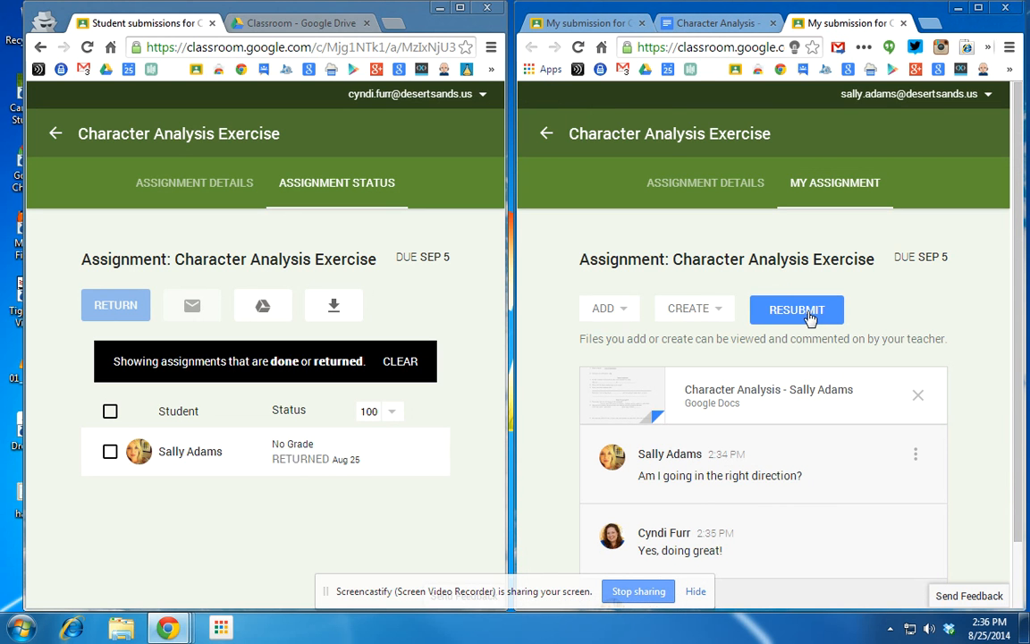
Resubmit and turn in the returned work, then refresh the teacher's submissions list.
{"action": "left_click", "coordinate": [798, 310]}
{"action": "left_click", "coordinate": [804, 386]}
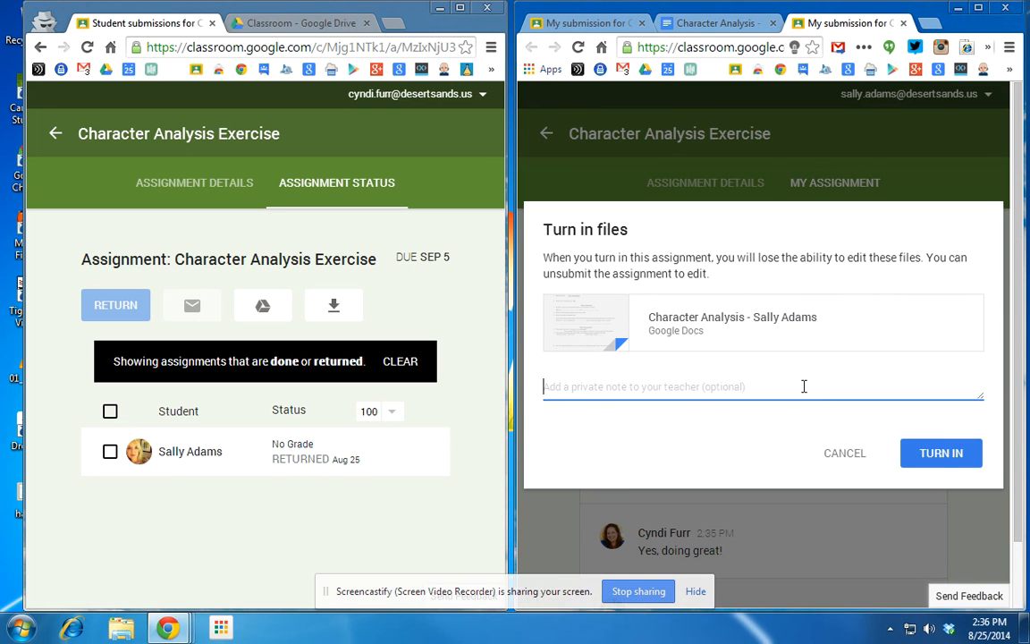
{"action": "left_click", "coordinate": [940, 454]}
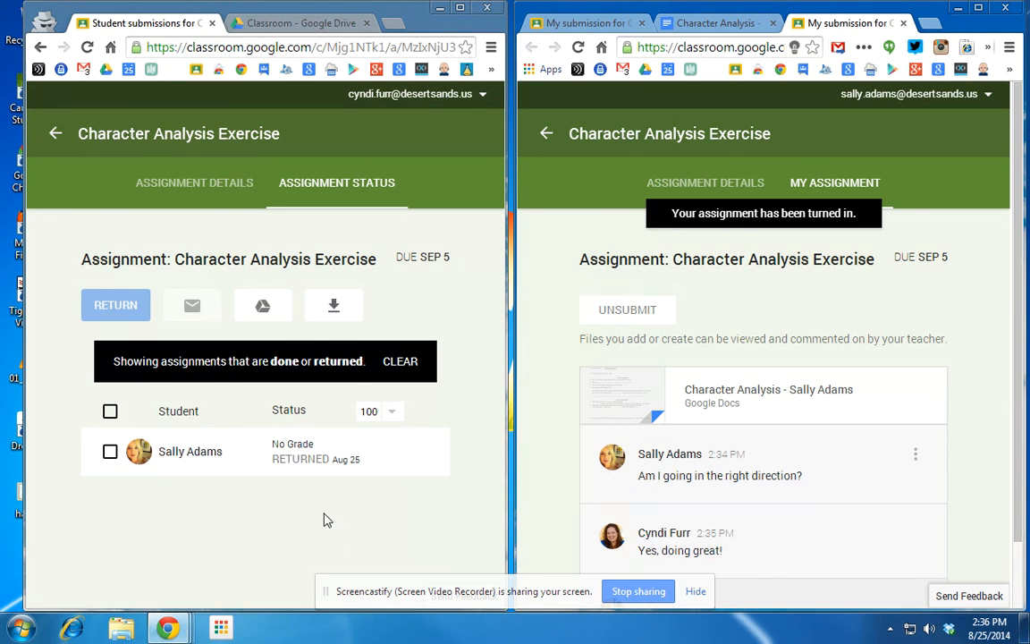
{"action": "left_click", "coordinate": [87, 47]}
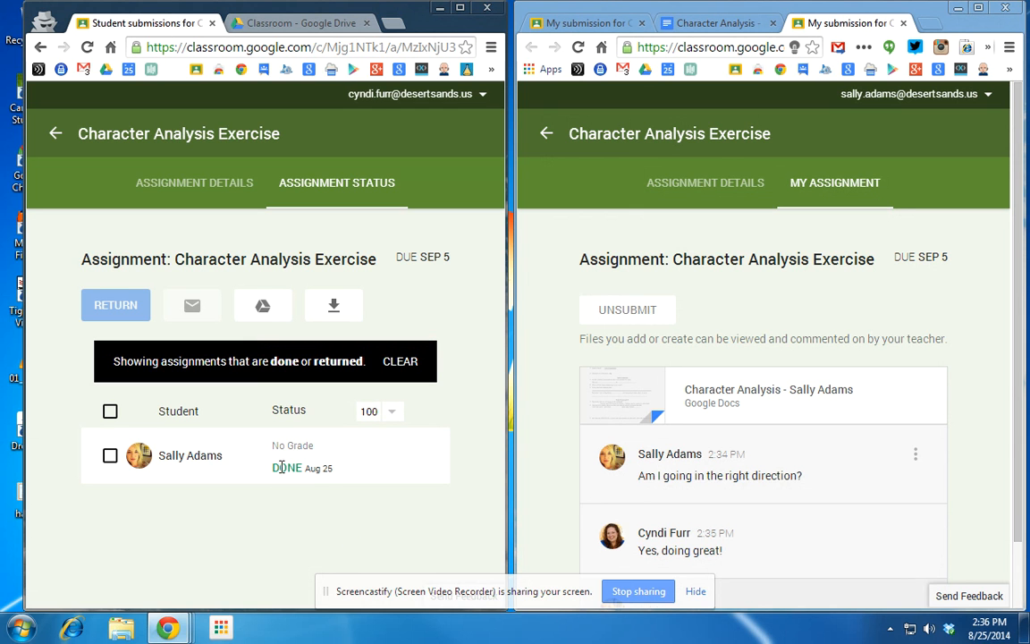
Expand the student's row and change the assignment from 100 to 50 points, confirming the update.
{"action": "left_click", "coordinate": [172, 455]}
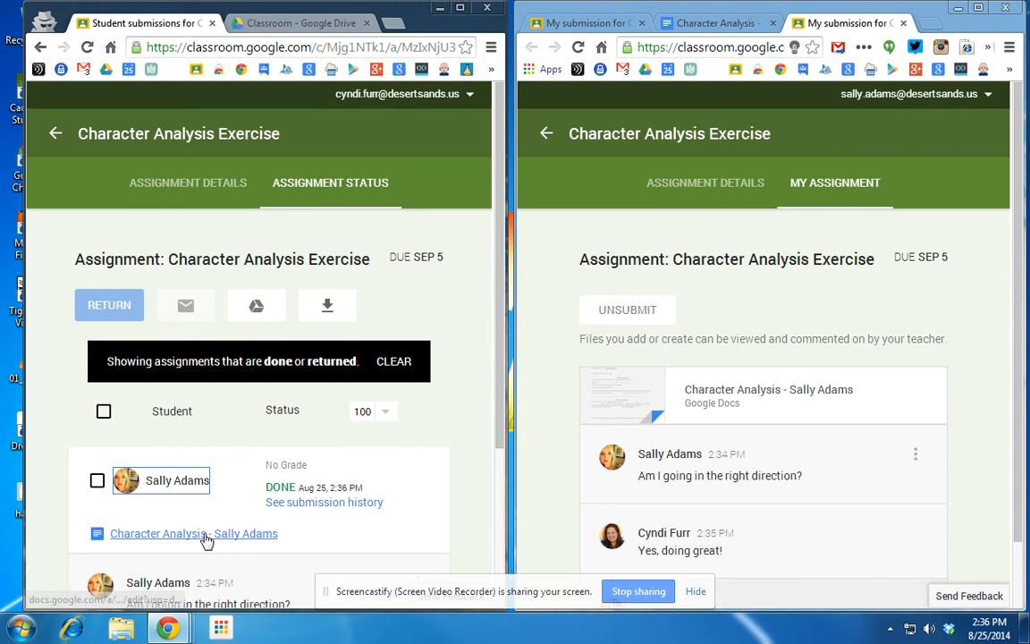
{"action": "left_click", "coordinate": [296, 466]}
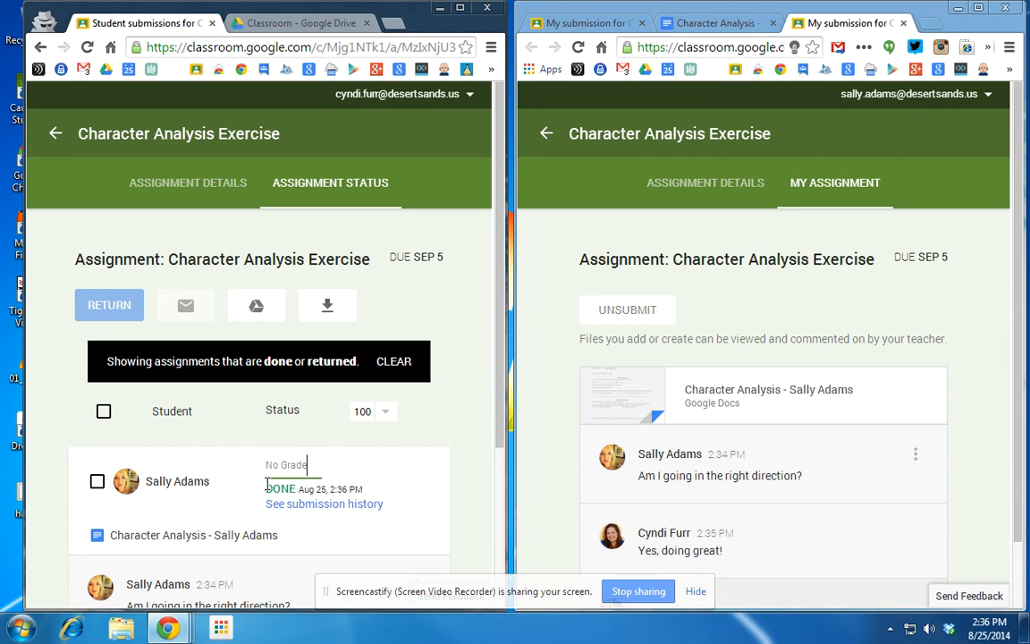
{"action": "left_click", "coordinate": [386, 411]}
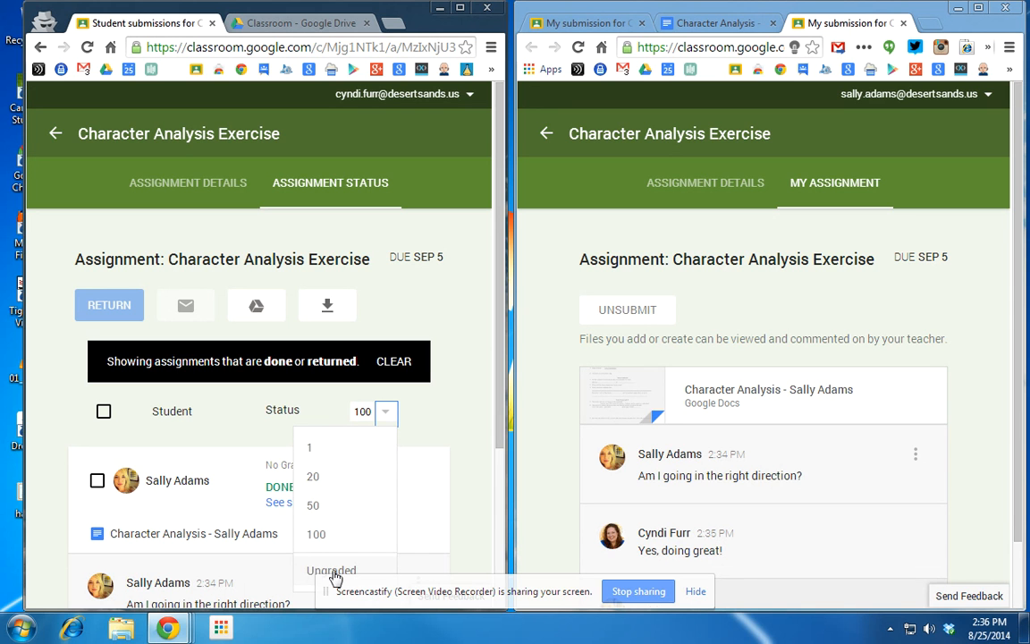
{"action": "left_click", "coordinate": [329, 506]}
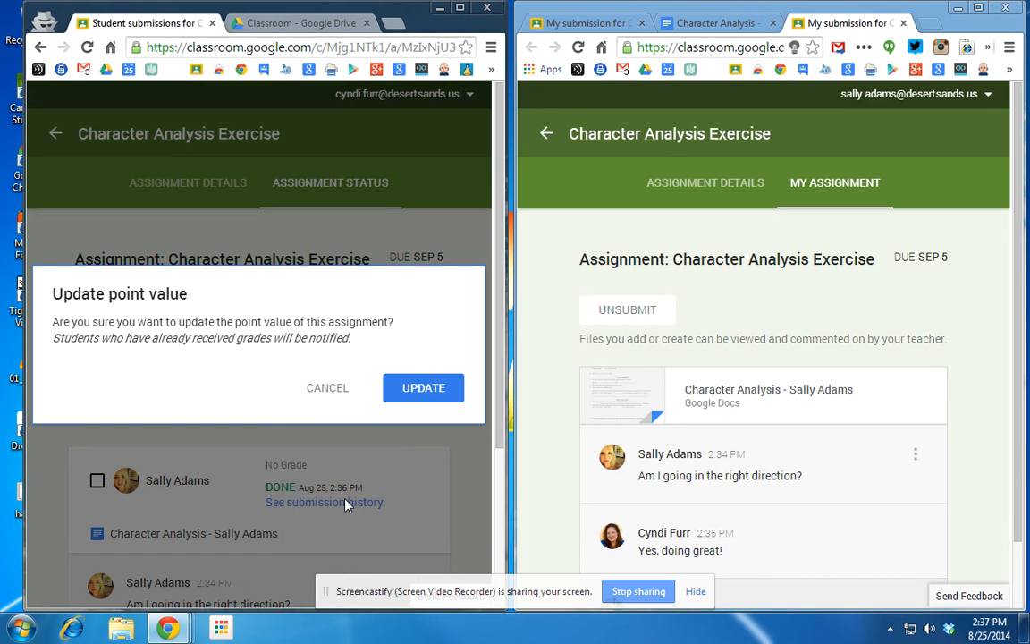
{"action": "left_click", "coordinate": [422, 396]}
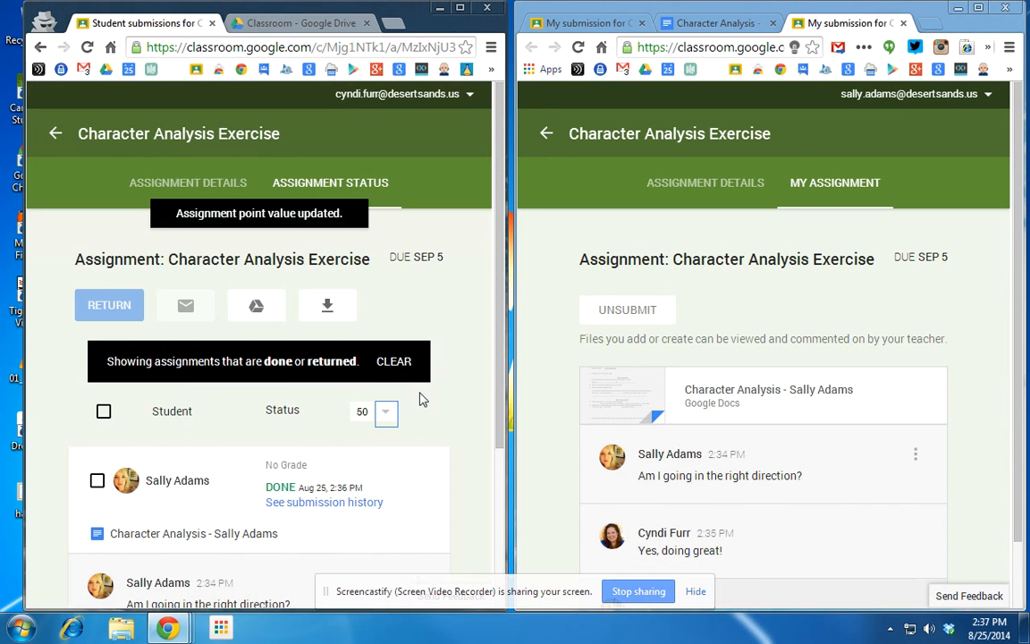
{"action": "left_click", "coordinate": [300, 464]}
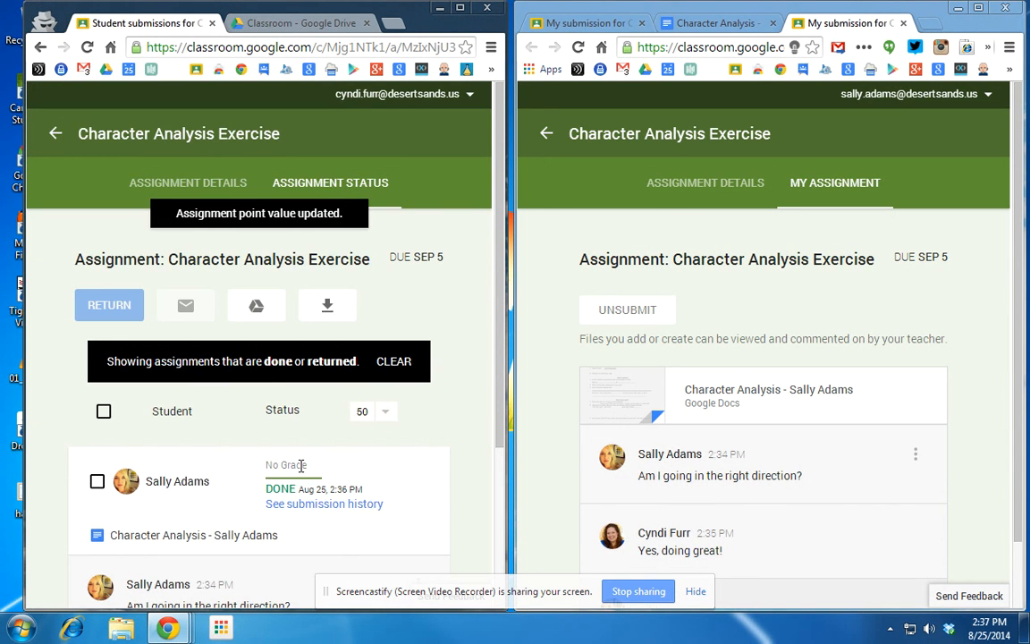
Enter a grade of 50 for the student's submission and return it to her.
{"action": "type", "text": "50"}
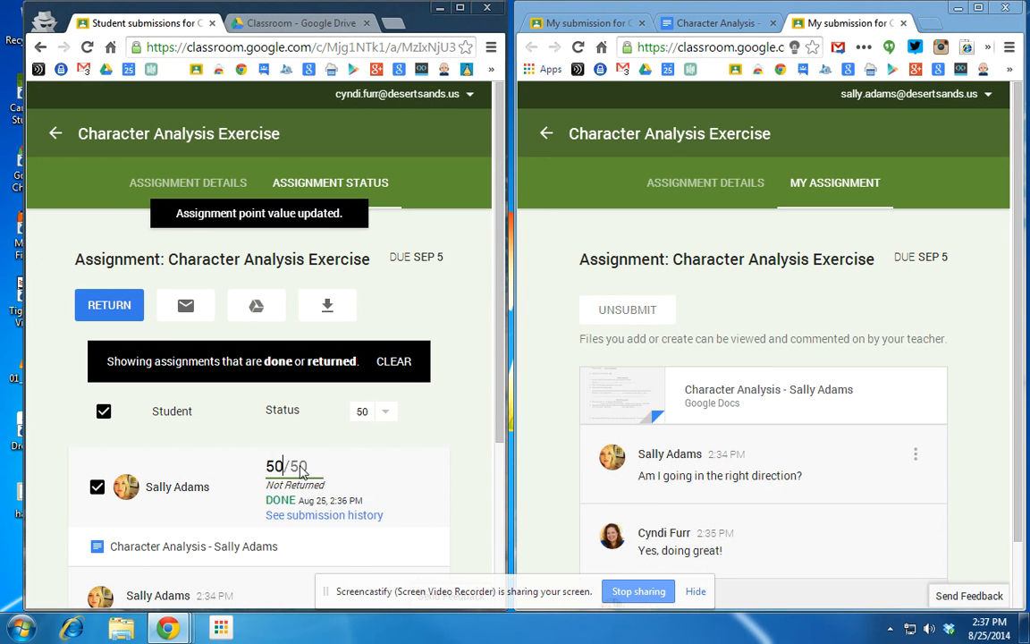
{"action": "left_click", "coordinate": [483, 480]}
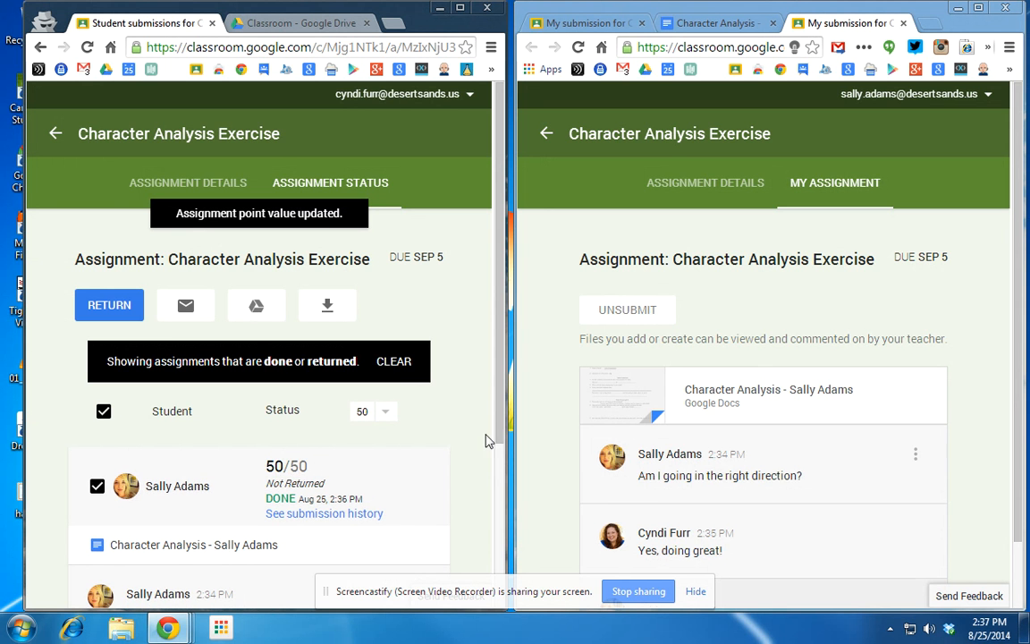
{"action": "left_click_drag", "start_coordinate": [501, 407], "coordinate": [501, 571]}
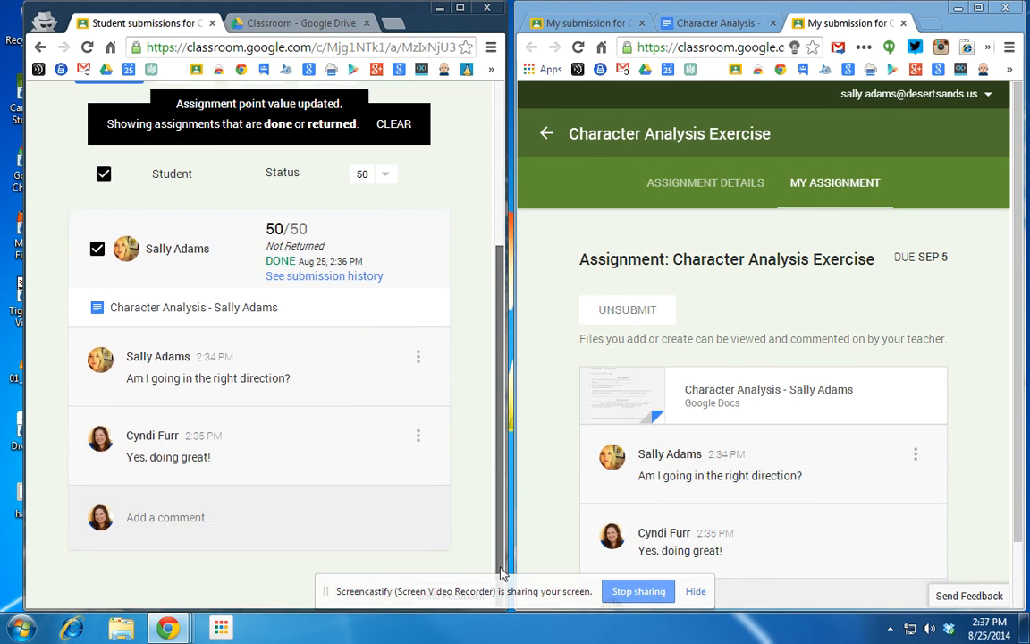
{"action": "scroll", "coordinate": [149, 258], "scroll_direction": "up", "scroll_amount": 3}
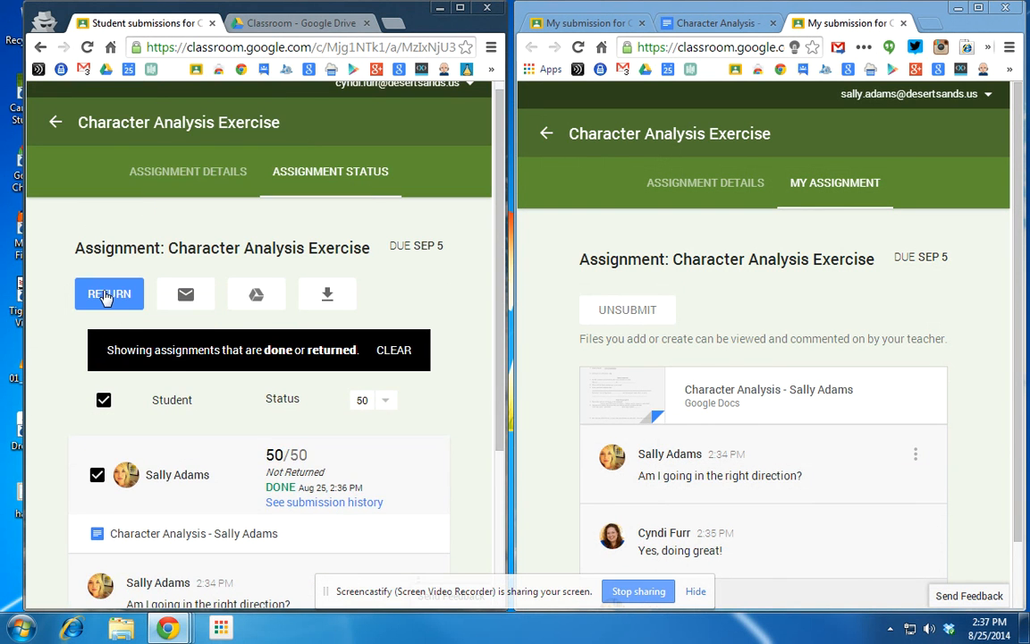
{"action": "left_click", "coordinate": [103, 293]}
{"action": "left_click", "coordinate": [352, 444]}
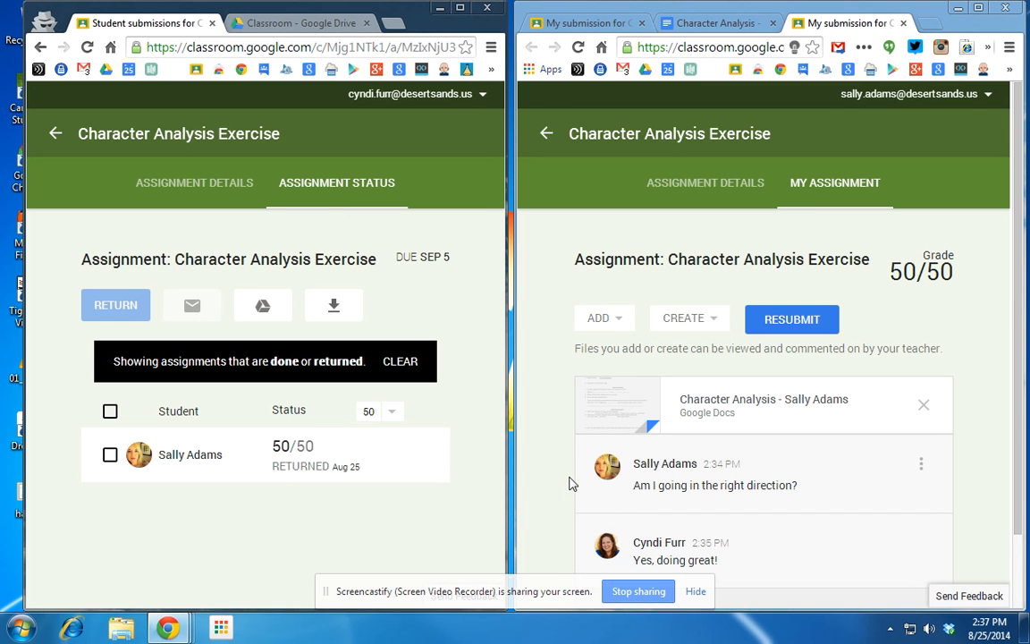
Turn the graded work in again, then unsubmit it and confirm.
{"action": "left_click", "coordinate": [792, 319]}
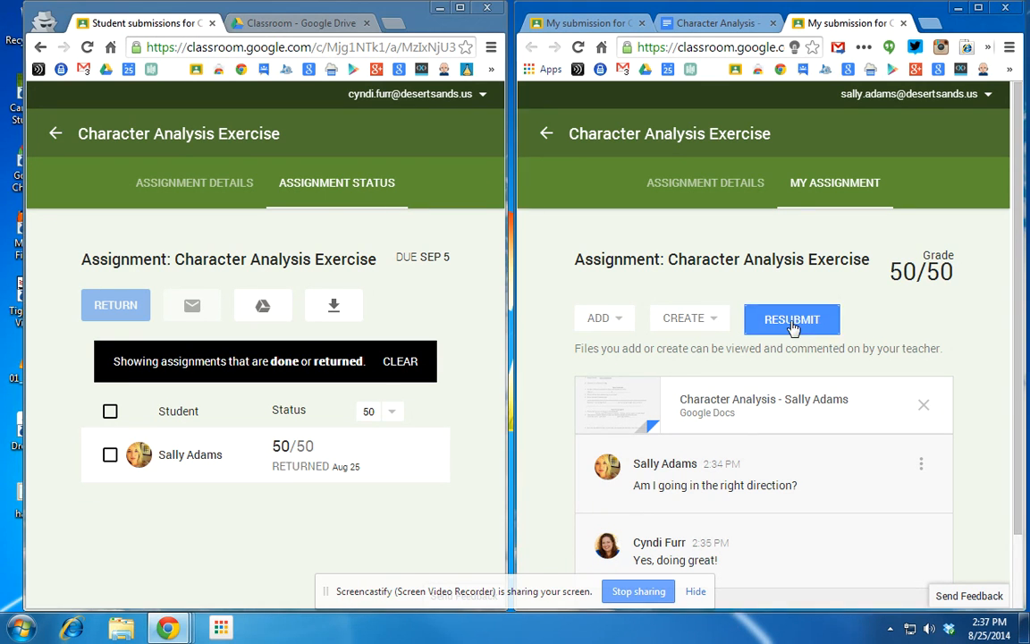
{"action": "left_click", "coordinate": [931, 454]}
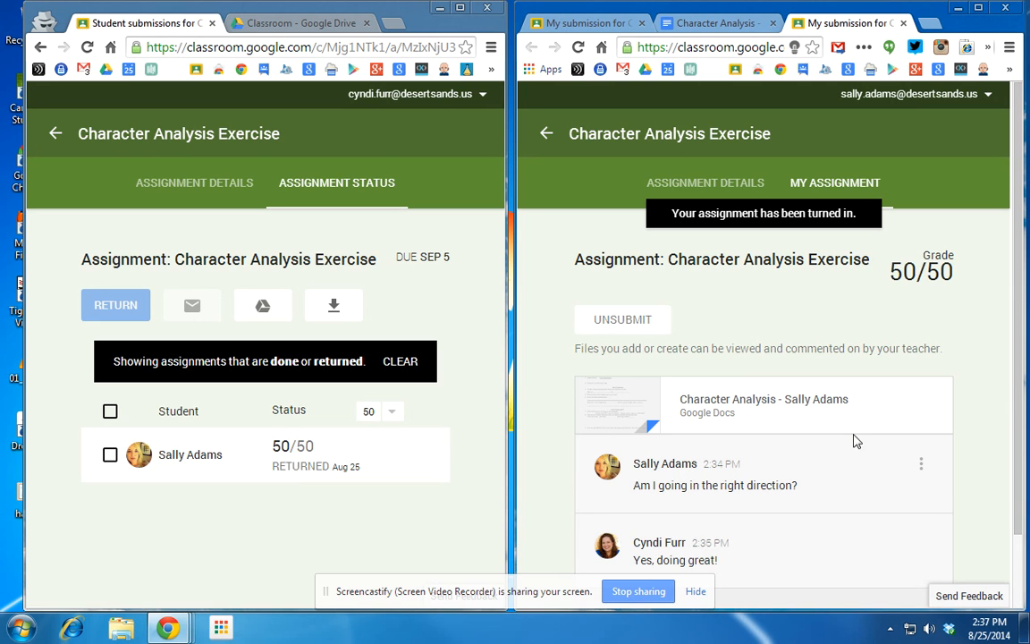
{"action": "left_click", "coordinate": [627, 324]}
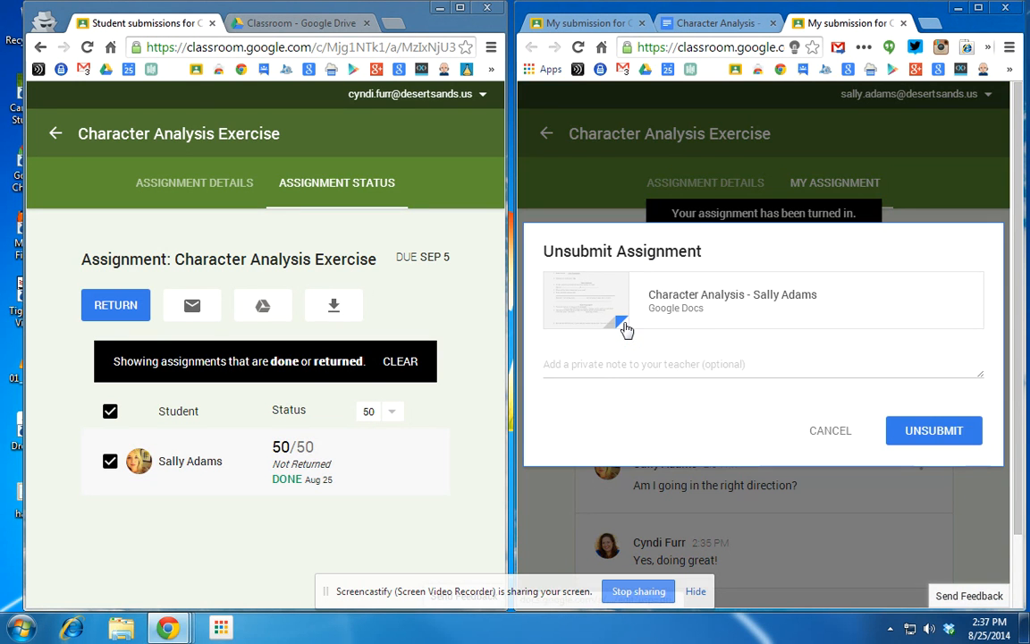
{"action": "left_click", "coordinate": [949, 434]}
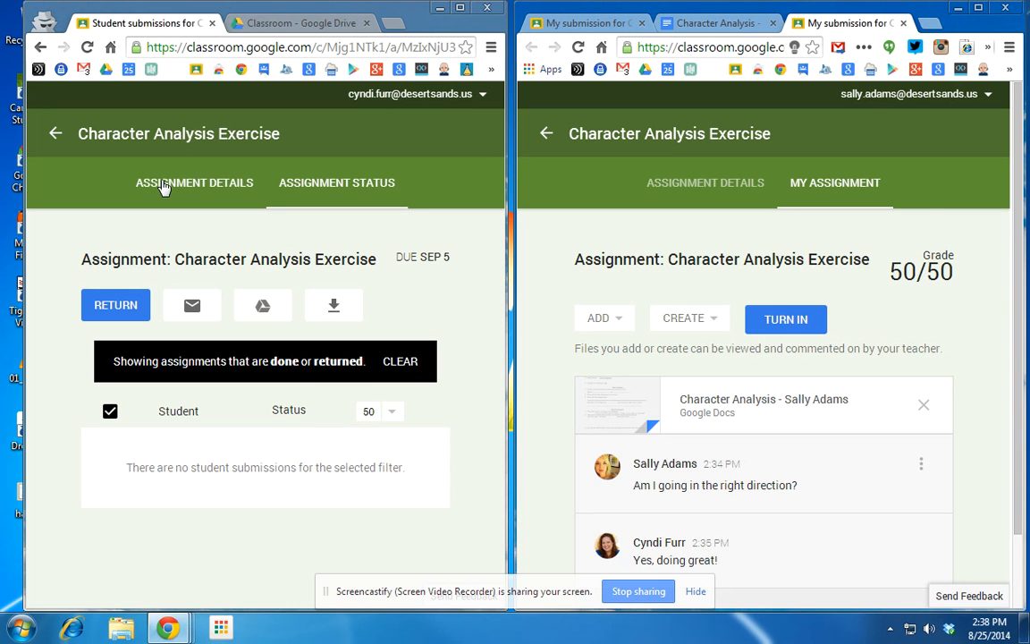
Review the Character Analysis document's sharing settings and close them without inviting anyone.
{"action": "left_click", "coordinate": [703, 27]}
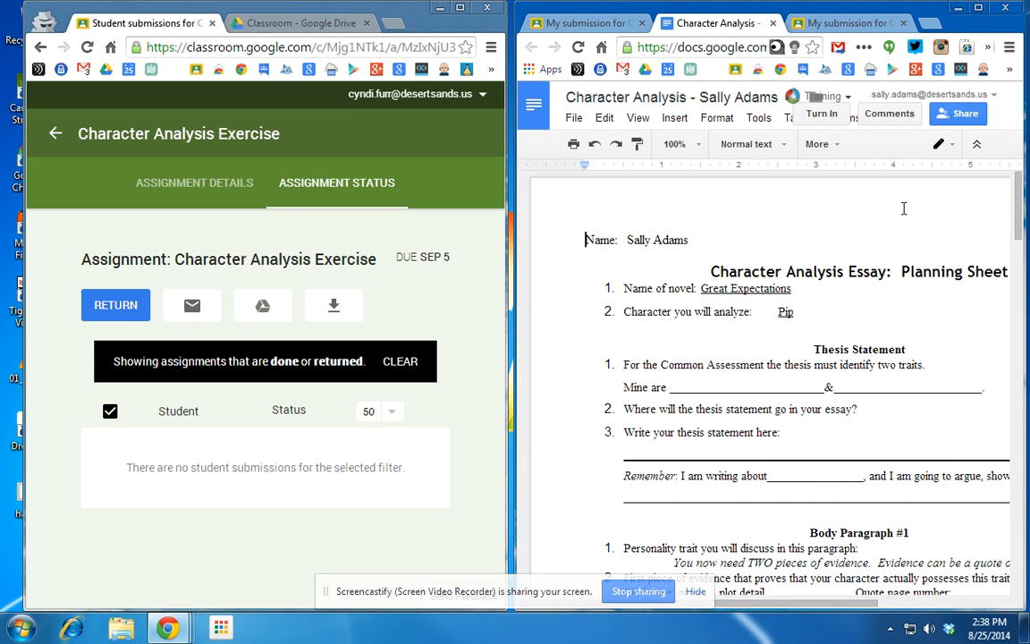
{"action": "left_click", "coordinate": [954, 118]}
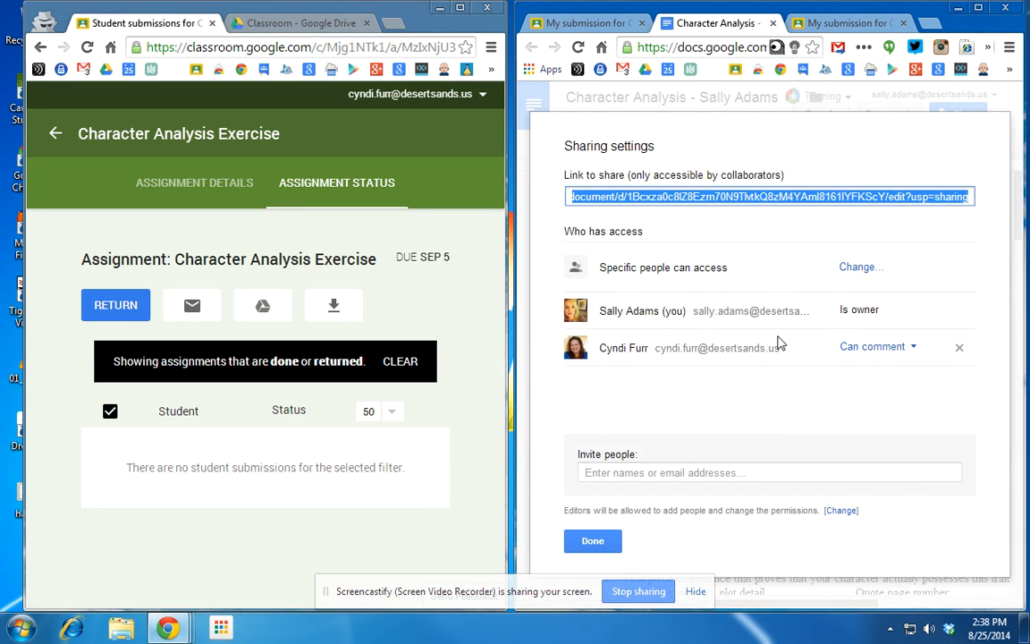
{"action": "left_click", "coordinate": [653, 474]}
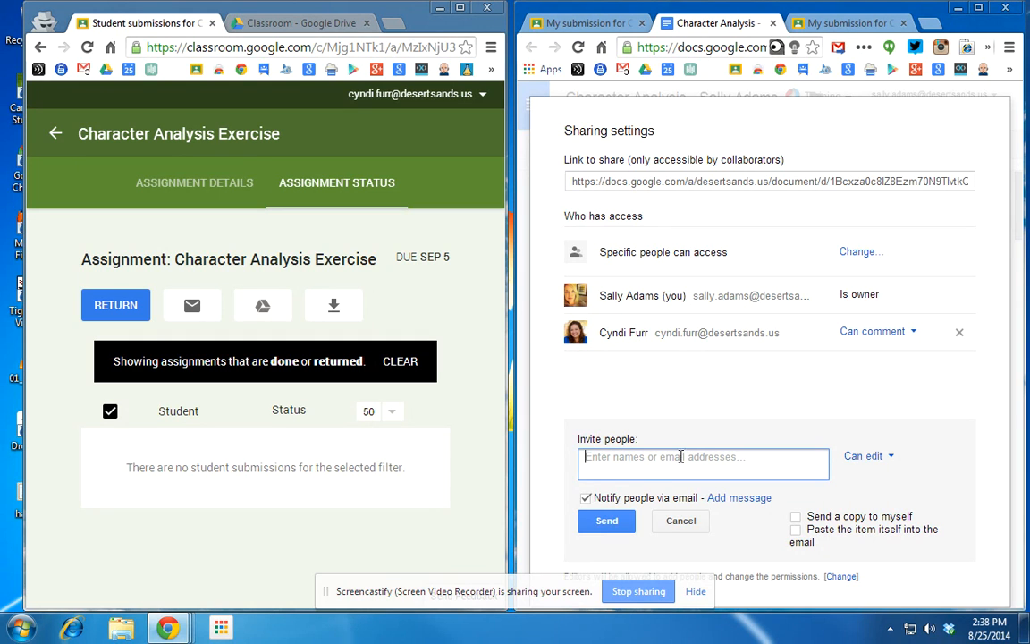
{"action": "left_click", "coordinate": [687, 522]}
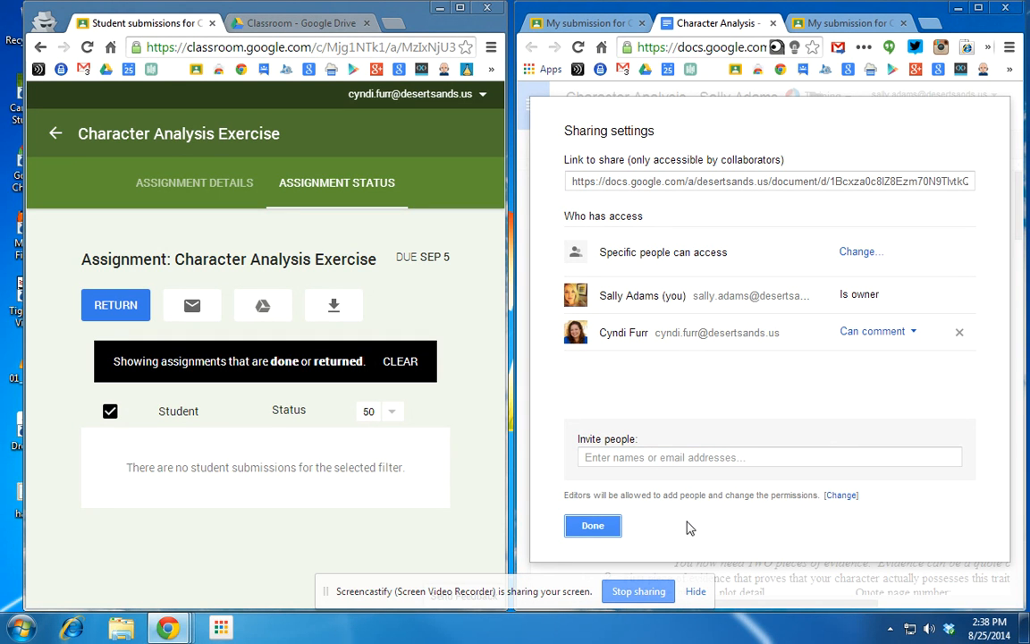
{"action": "left_click", "coordinate": [601, 528]}
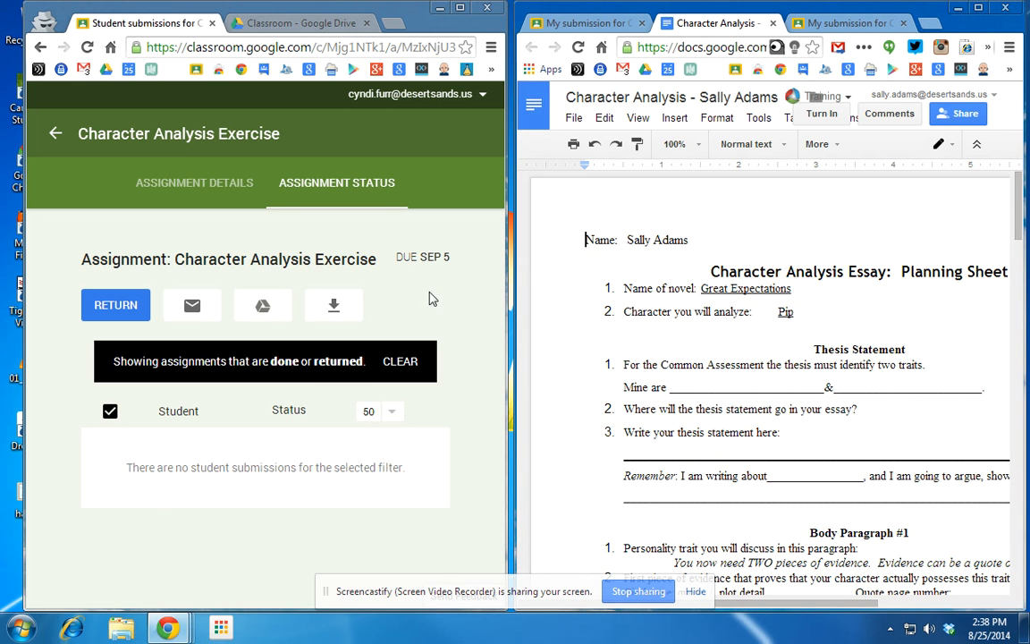
View the 50/50 graded assignment details, then return both teacher and student windows to the stream.
{"action": "left_click", "coordinate": [185, 183]}
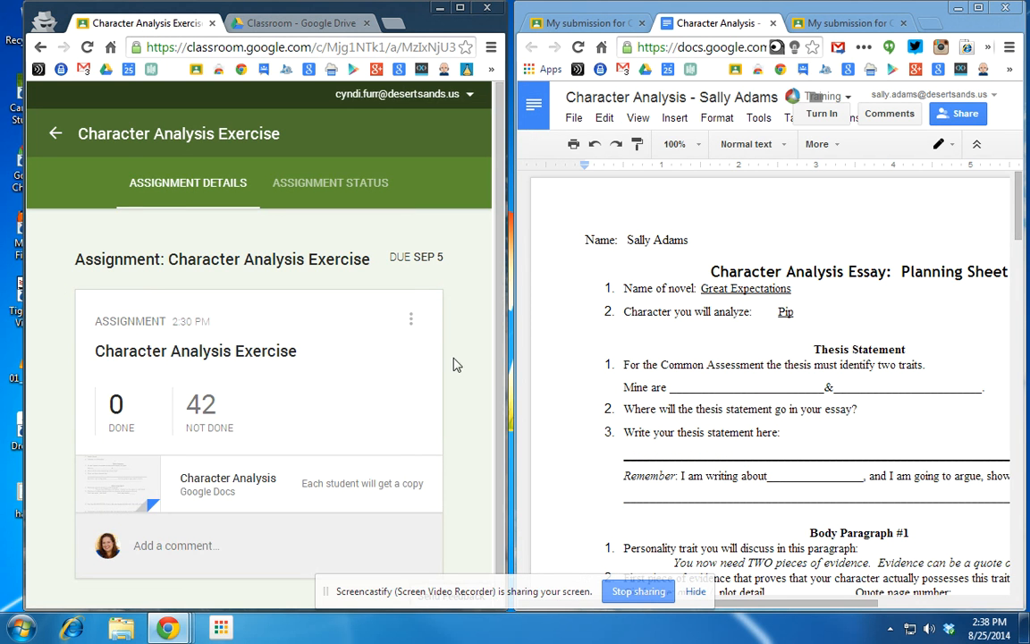
{"action": "scroll", "coordinate": [470, 384], "scroll_direction": "down", "scroll_amount": 1}
{"action": "scroll", "coordinate": [475, 400], "scroll_direction": "up", "scroll_amount": 1}
{"action": "left_click", "coordinate": [54, 134]}
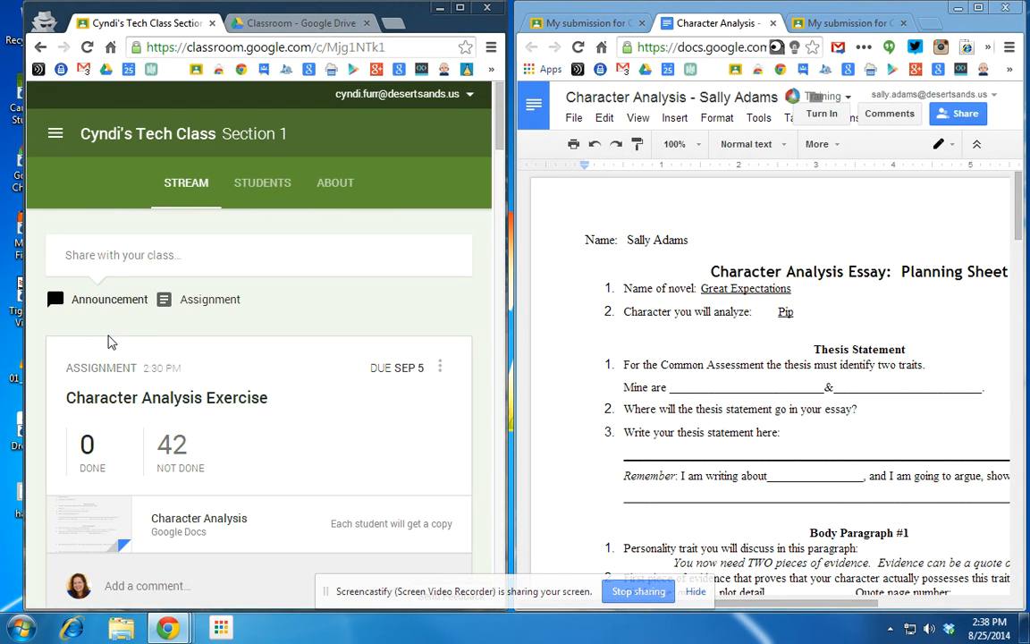
{"action": "left_click", "coordinate": [825, 26]}
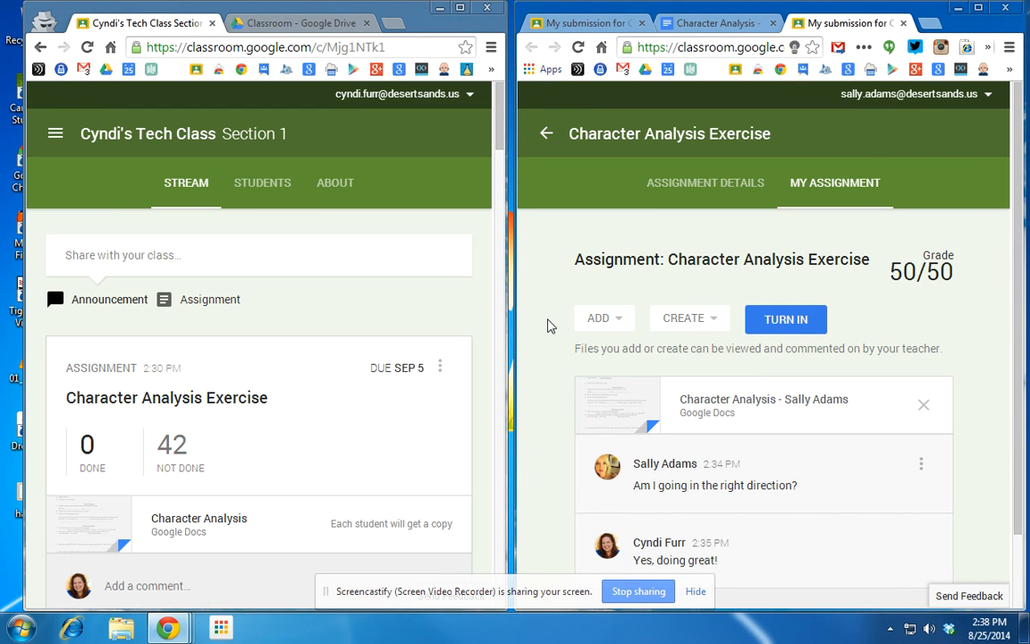
{"action": "left_click", "coordinate": [547, 134]}
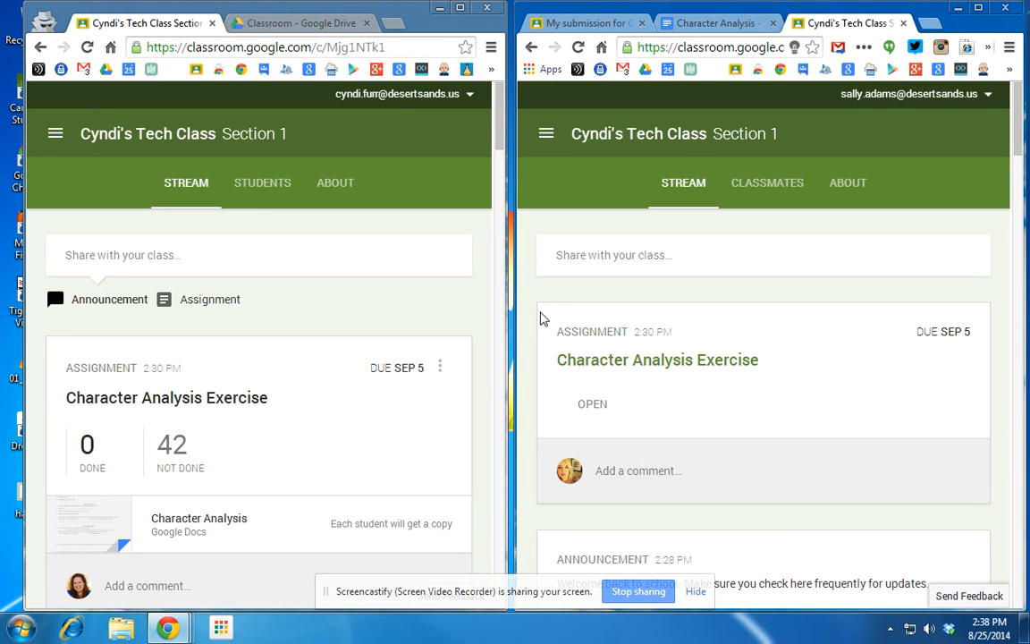
{"action": "left_click", "coordinate": [978, 8]}
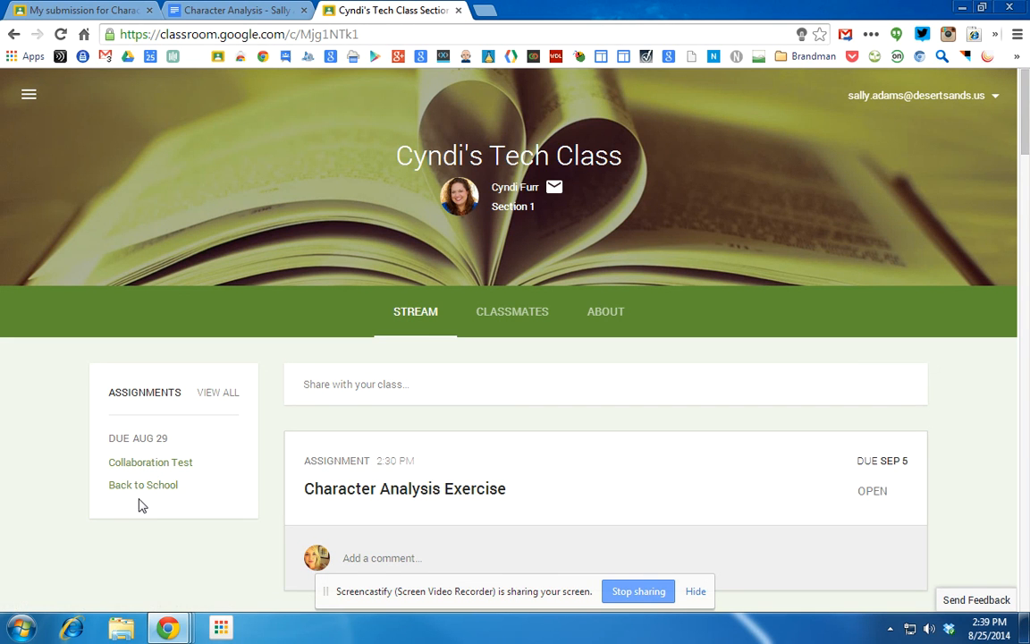
{"action": "scroll", "coordinate": [108, 517], "scroll_direction": "down", "scroll_amount": 1}
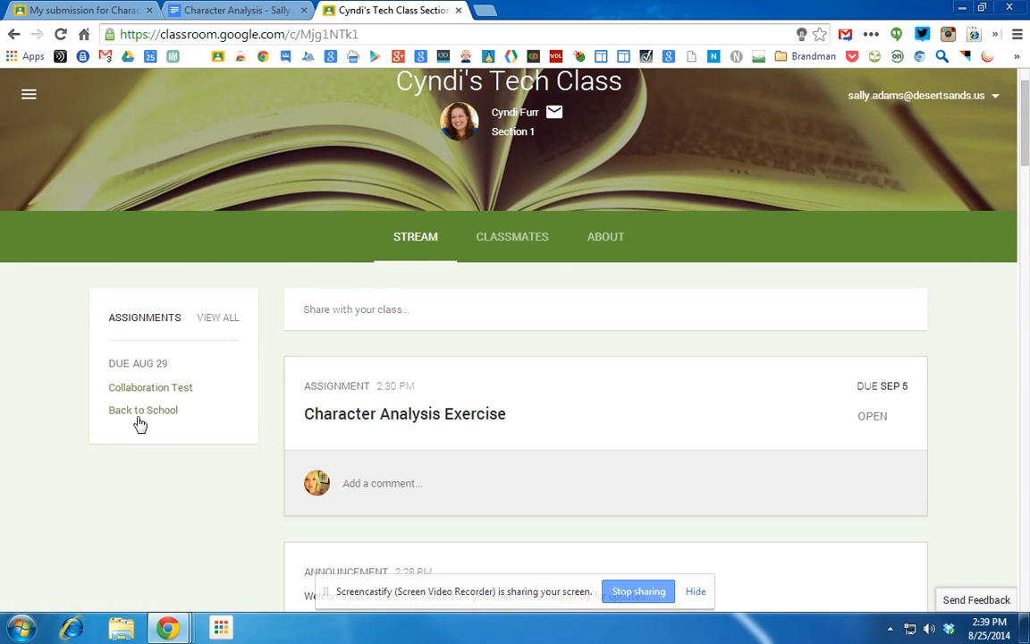
{"action": "left_click", "coordinate": [220, 319]}
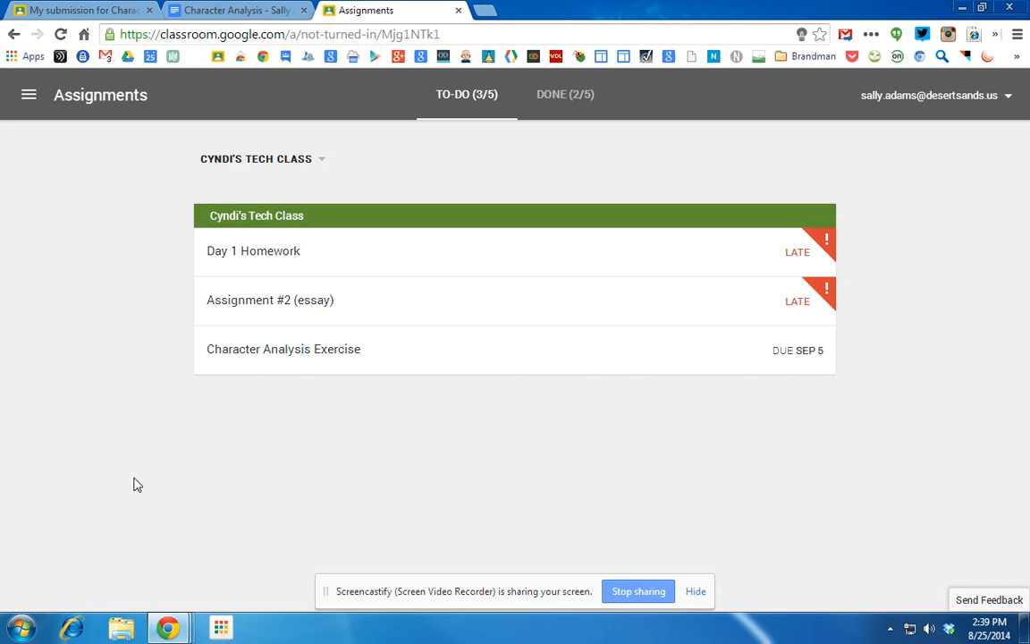
{"action": "left_click", "coordinate": [545, 98]}
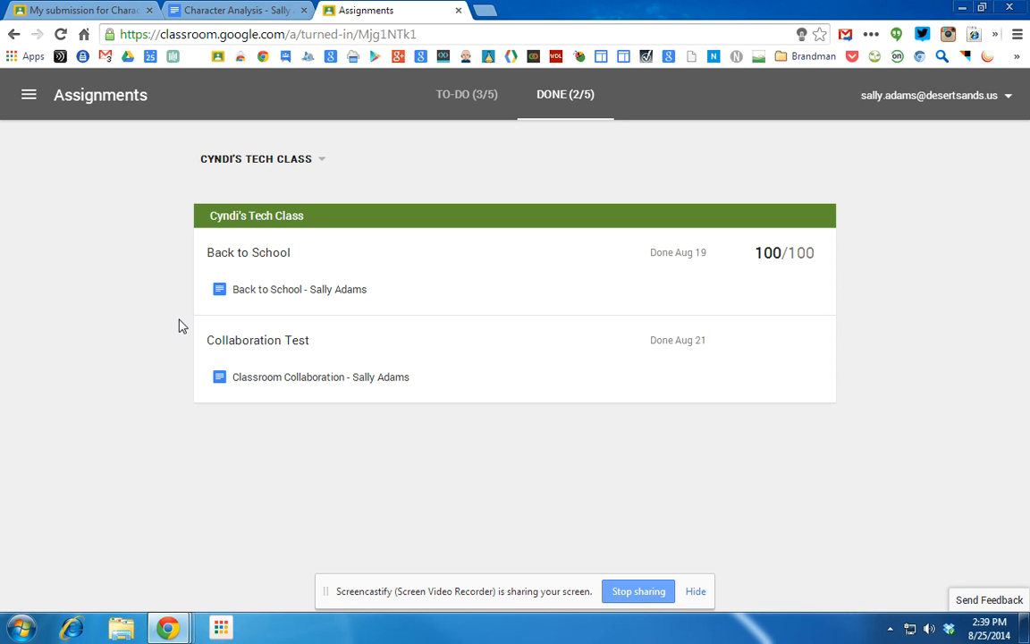
{"action": "left_click", "coordinate": [321, 161]}
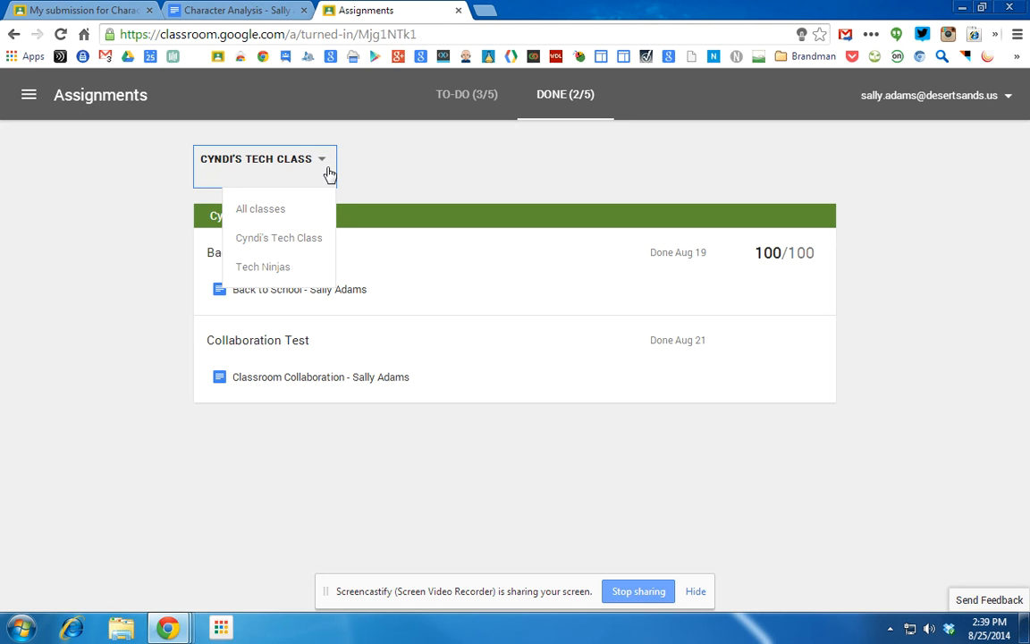
{"action": "left_click", "coordinate": [30, 100]}
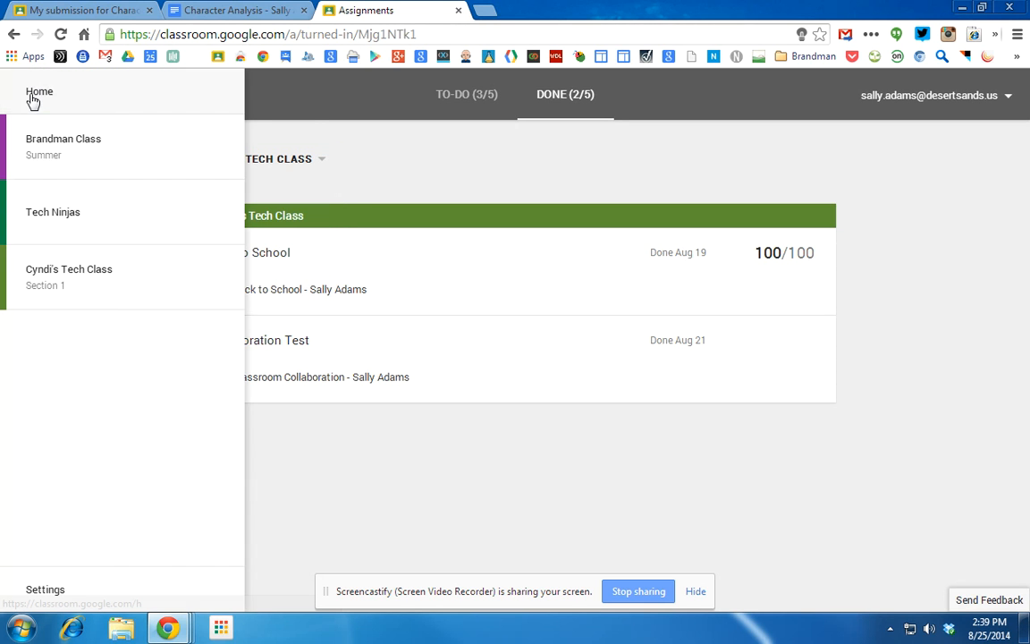
{"action": "left_click", "coordinate": [426, 167]}
{"action": "left_click", "coordinate": [211, 157]}
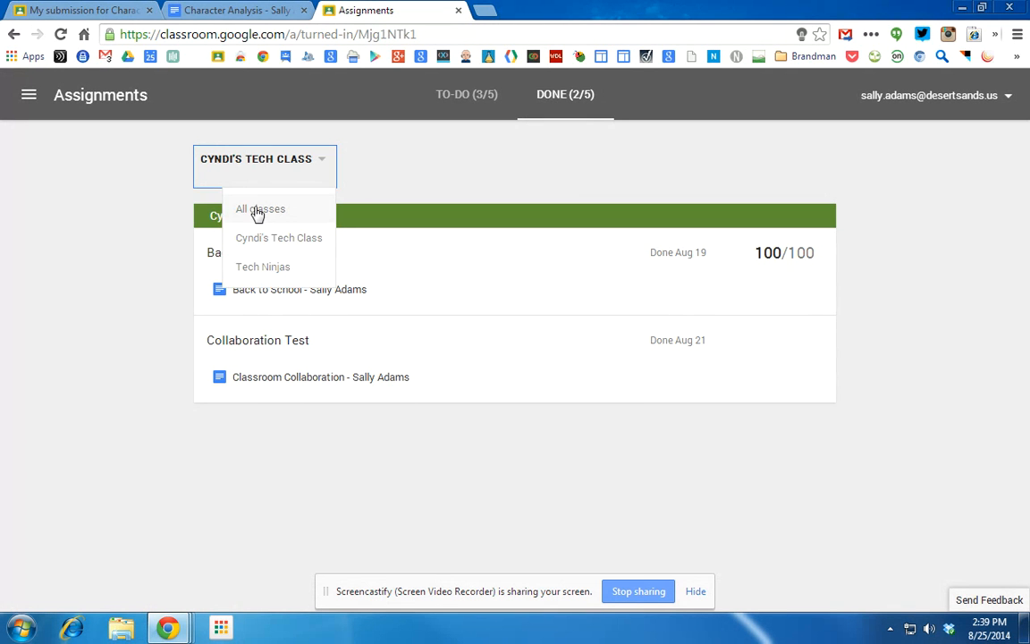
{"action": "left_click", "coordinate": [258, 211]}
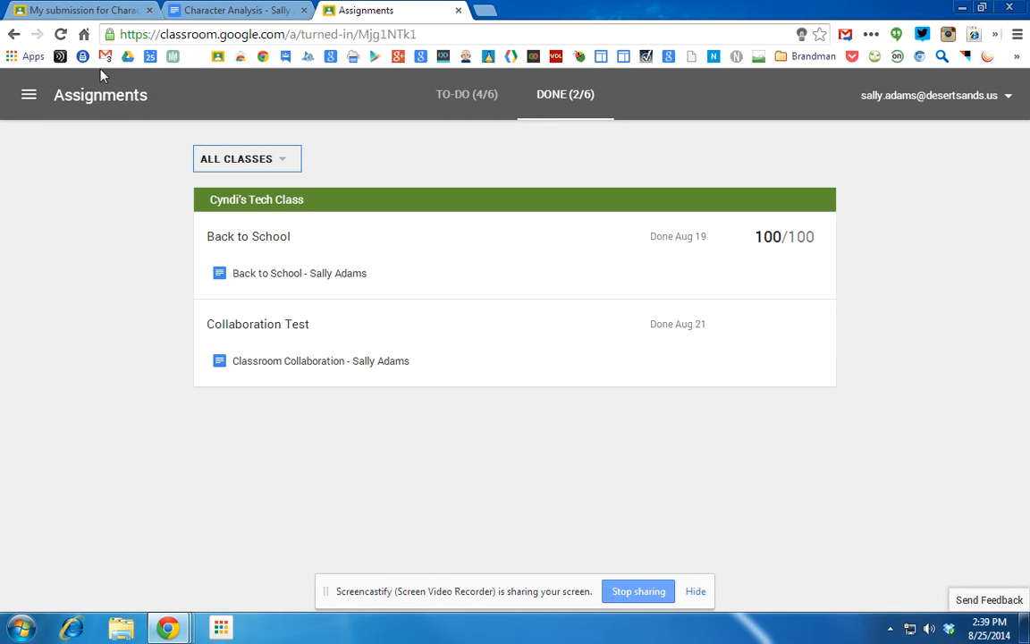
{"action": "left_click", "coordinate": [29, 95]}
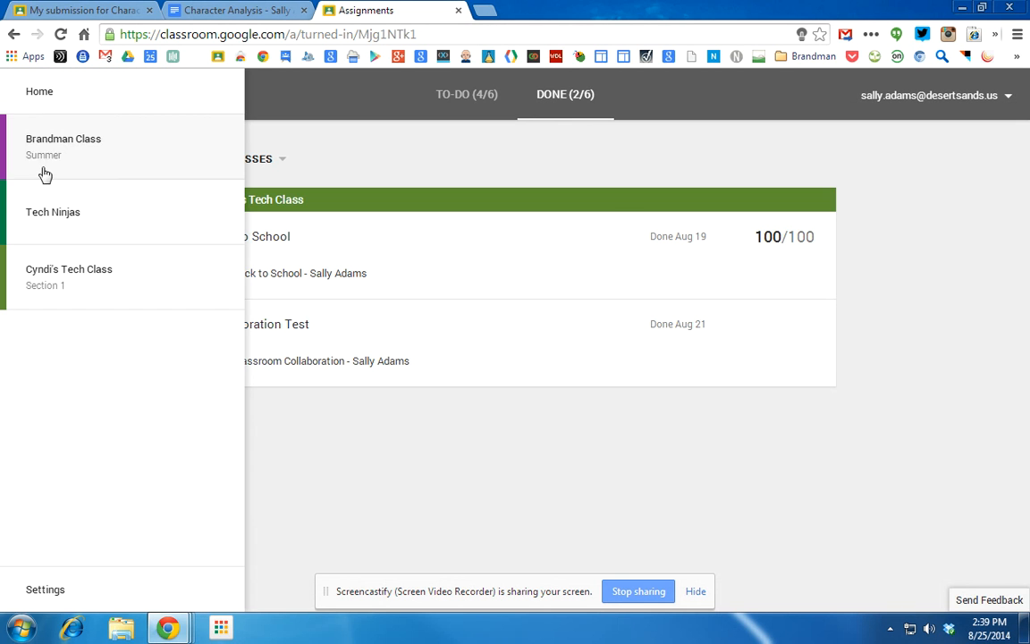
{"action": "left_click", "coordinate": [87, 285]}
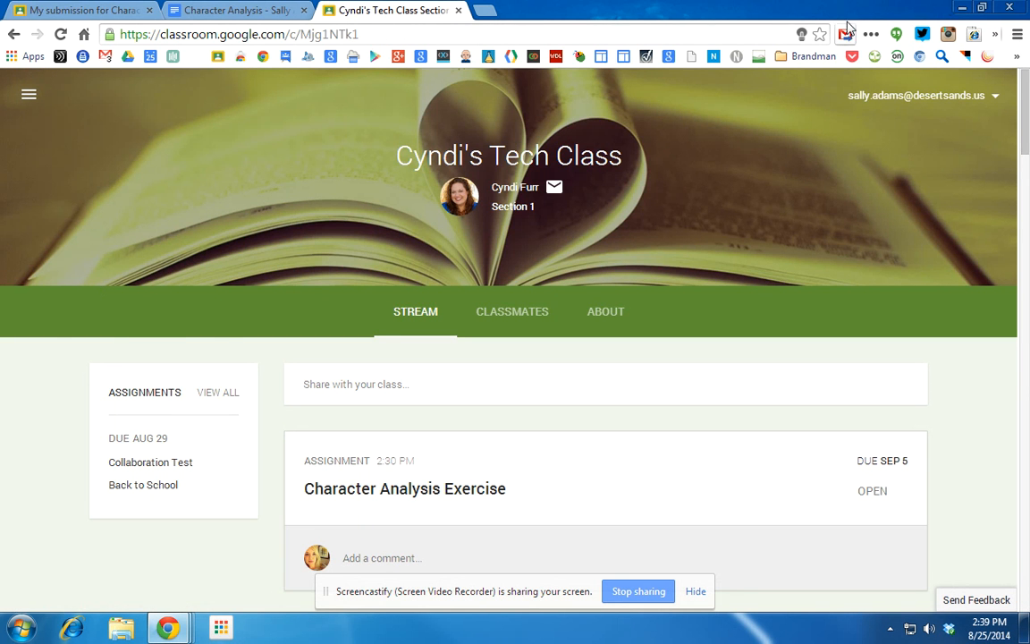
{"action": "left_click", "coordinate": [981, 8]}
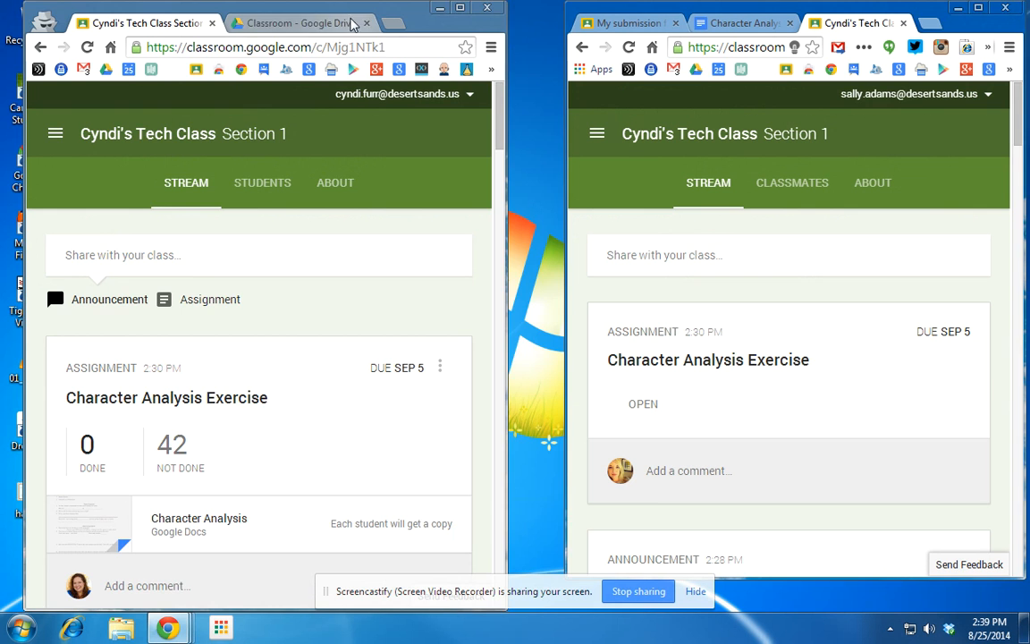
Browse the teacher's student roster, open the student's Classmates page, and return the teacher to Stream.
{"action": "left_click_drag", "start_coordinate": [341, 13], "coordinate": [377, 13]}
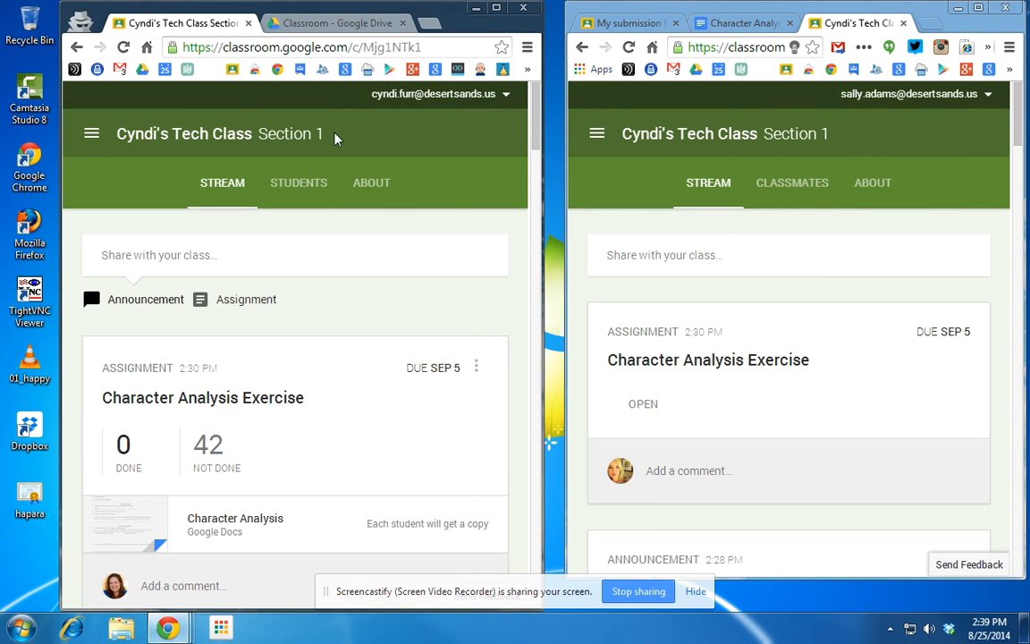
{"action": "left_click", "coordinate": [299, 187]}
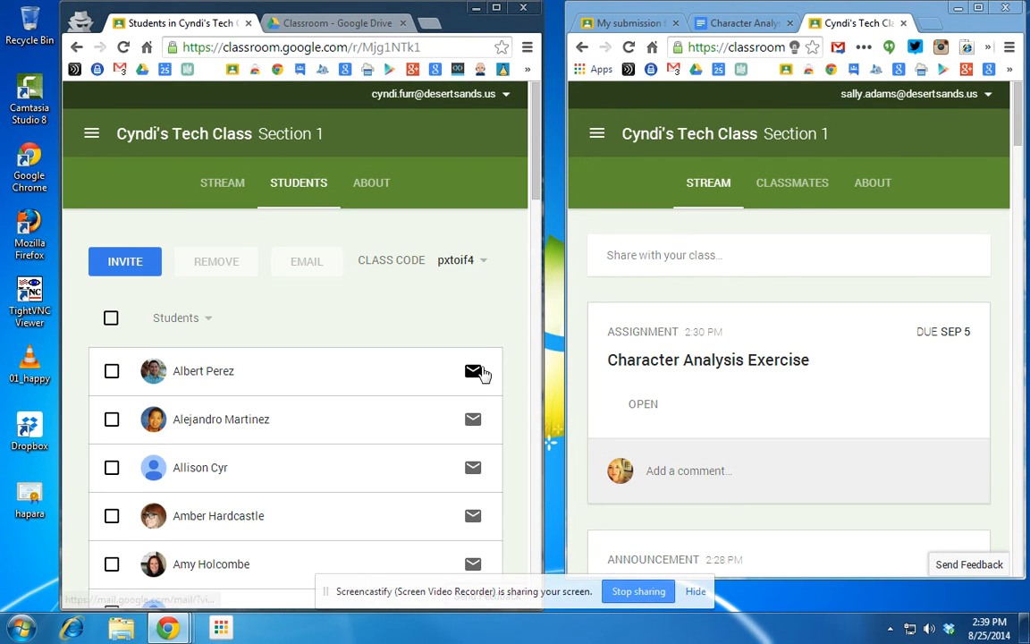
{"action": "scroll", "coordinate": [477, 393], "scroll_direction": "down", "scroll_amount": 7}
{"action": "scroll", "coordinate": [474, 435], "scroll_direction": "down", "scroll_amount": 9}
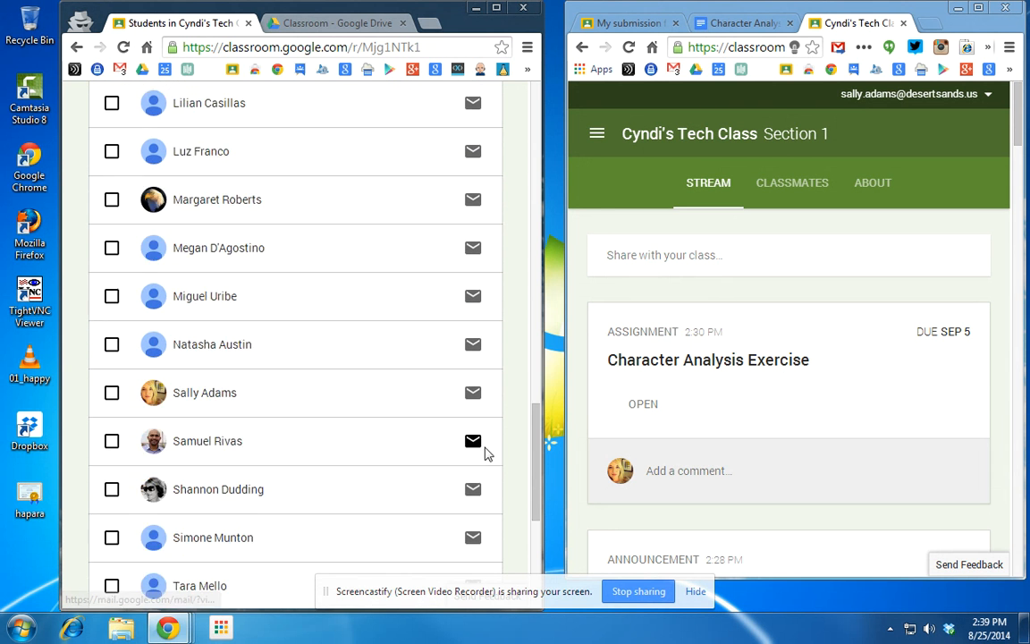
{"action": "scroll", "coordinate": [484, 454], "scroll_direction": "up", "scroll_amount": 16}
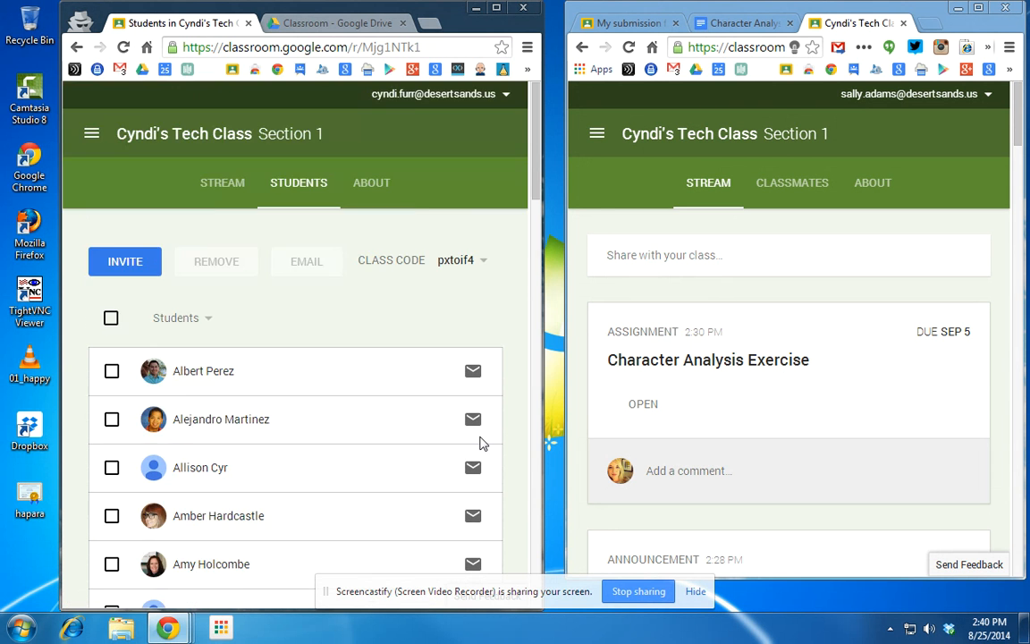
{"action": "left_click", "coordinate": [792, 184]}
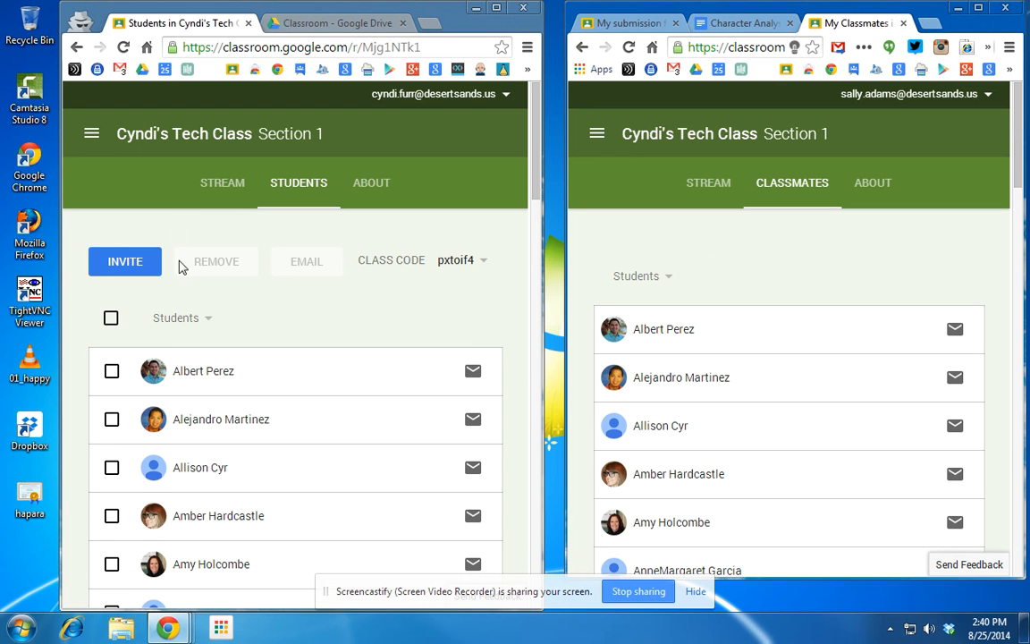
{"action": "left_click", "coordinate": [221, 182]}
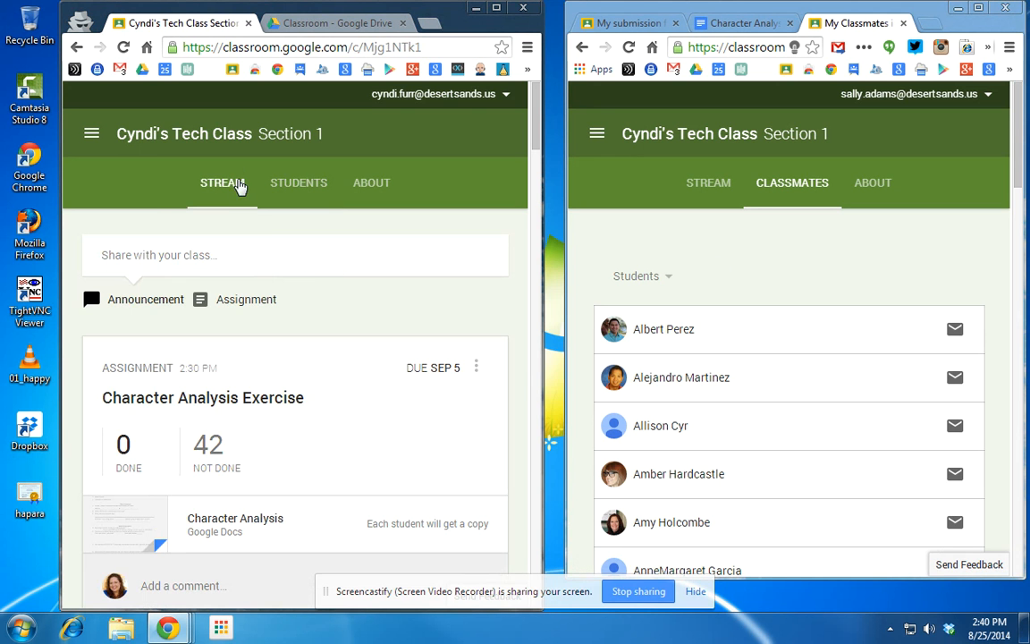
Maximize the teacher's window and scroll through the Section 1 class stream.
{"action": "left_click", "coordinate": [496, 7]}
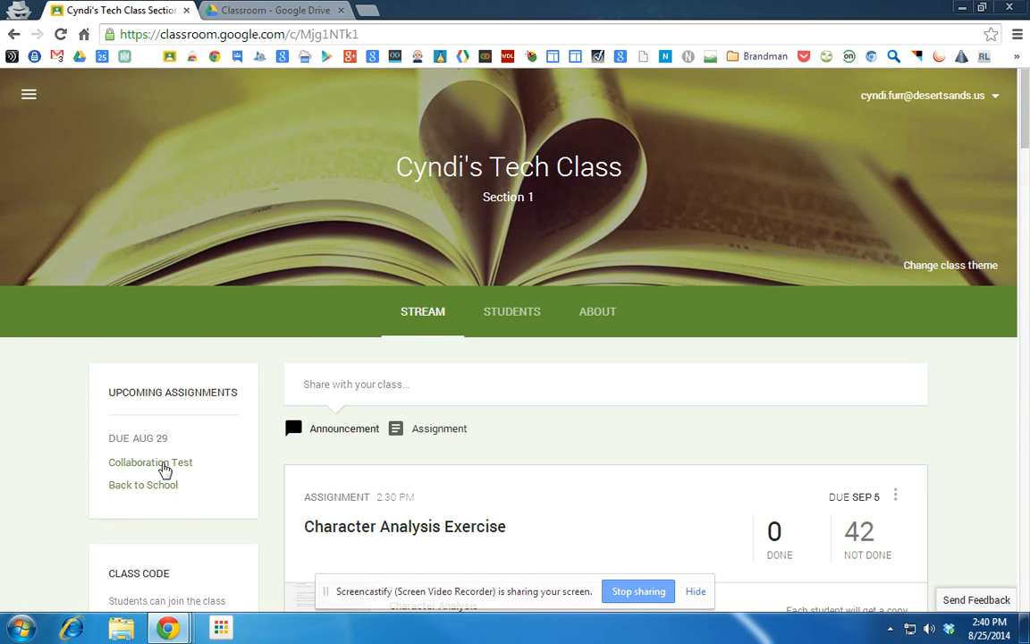
{"action": "scroll", "coordinate": [94, 443], "scroll_direction": "down", "scroll_amount": 3}
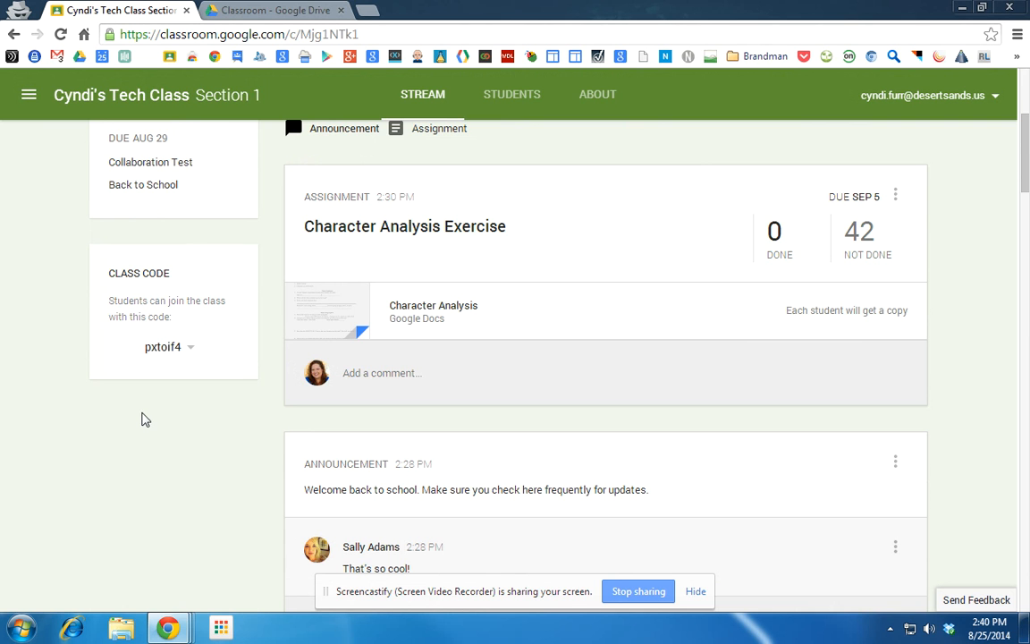
{"action": "scroll", "coordinate": [143, 367], "scroll_direction": "down", "scroll_amount": 18}
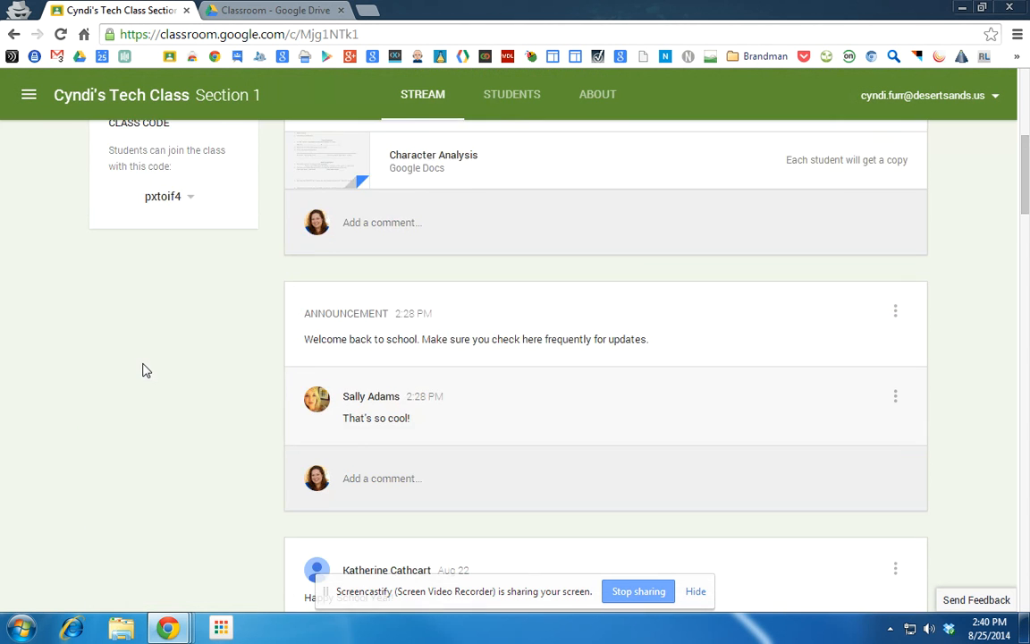
{"action": "scroll", "coordinate": [149, 399], "scroll_direction": "down", "scroll_amount": 6}
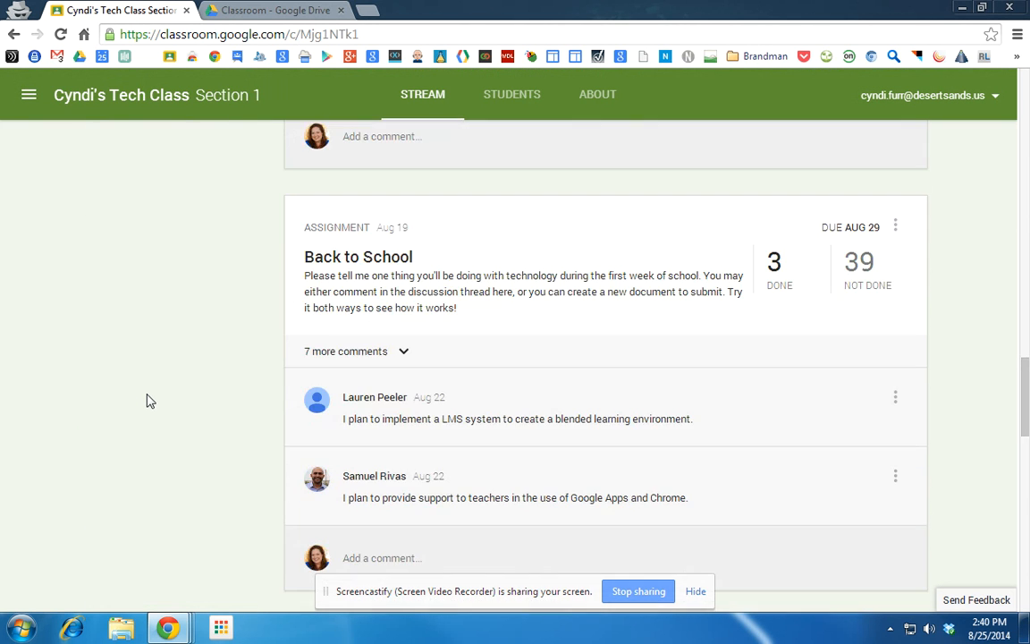
{"action": "scroll", "coordinate": [149, 402], "scroll_direction": "down", "scroll_amount": 10}
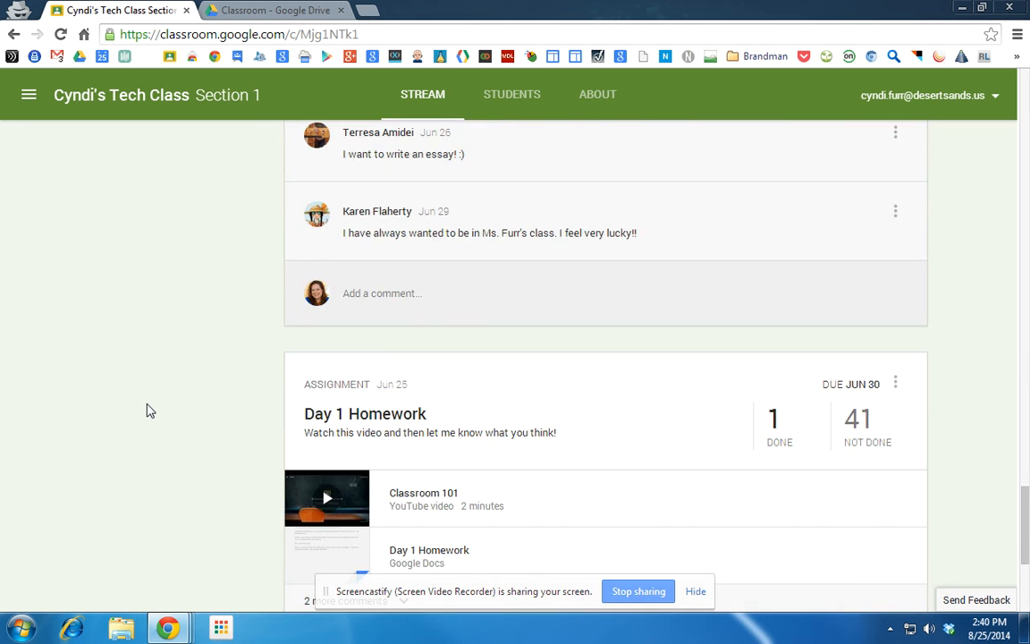
{"action": "scroll", "coordinate": [152, 408], "scroll_direction": "up", "scroll_amount": 9}
{"action": "scroll", "coordinate": [152, 408], "scroll_direction": "up", "scroll_amount": 20}
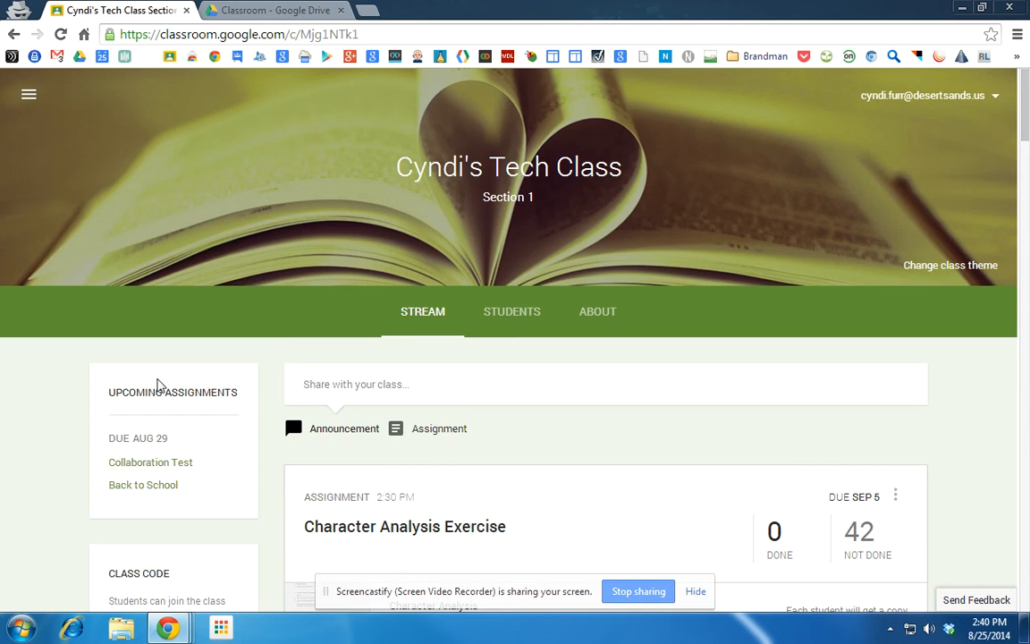
{"action": "scroll", "coordinate": [75, 430], "scroll_direction": "down", "scroll_amount": 3}
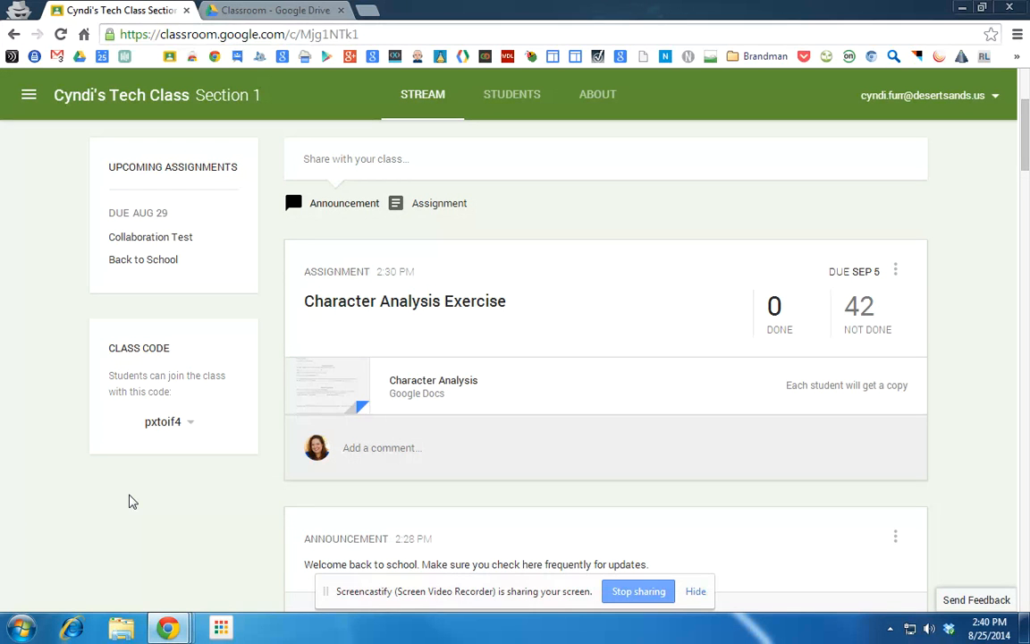
Look over the Students and About pages, then go back to the class stream.
{"action": "left_click", "coordinate": [517, 101]}
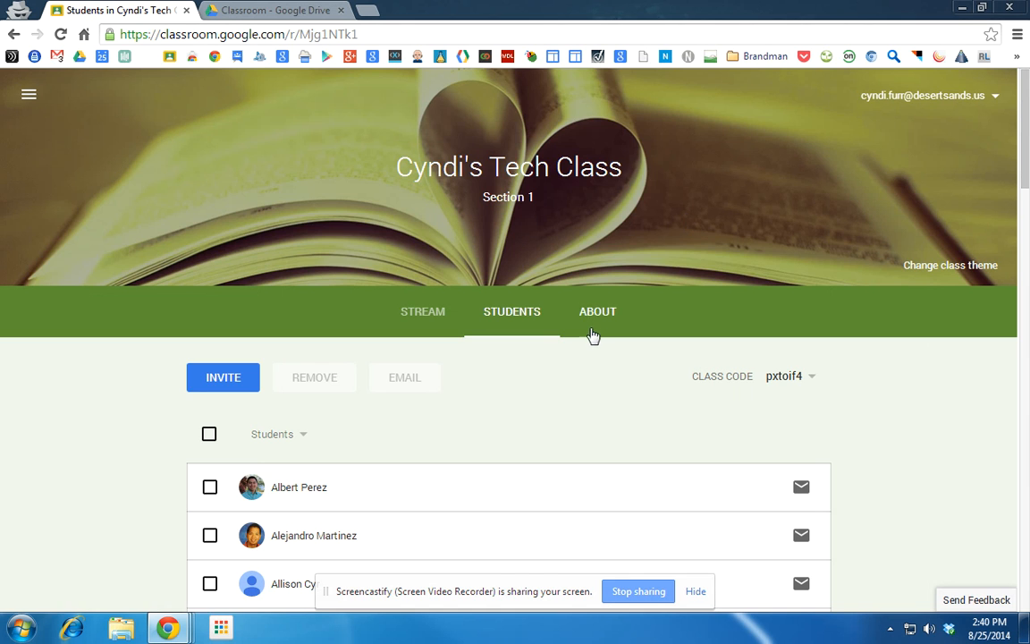
{"action": "left_click", "coordinate": [595, 322]}
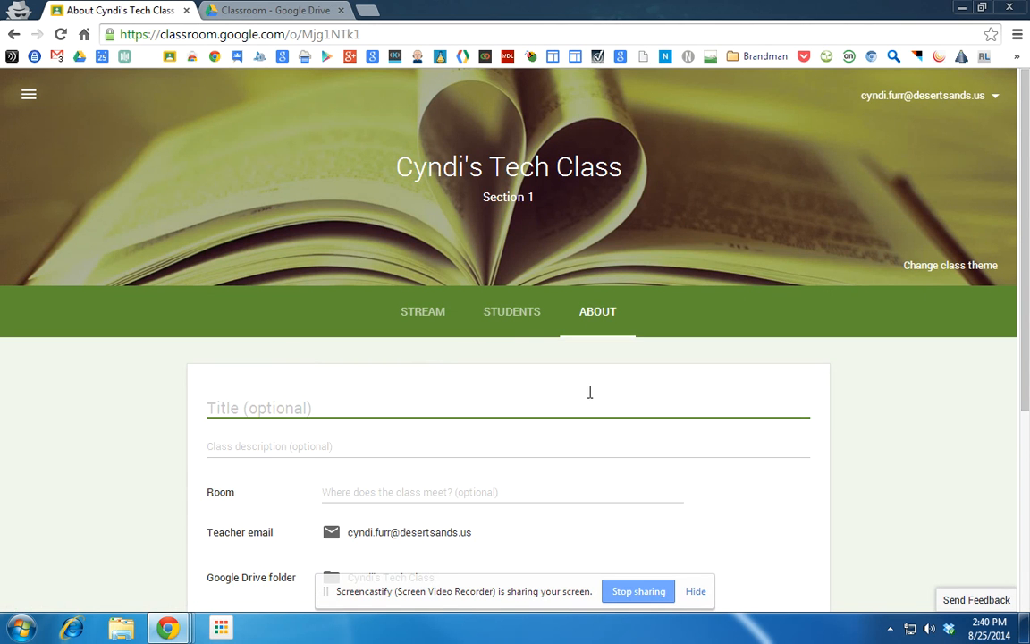
{"action": "left_click", "coordinate": [435, 313]}
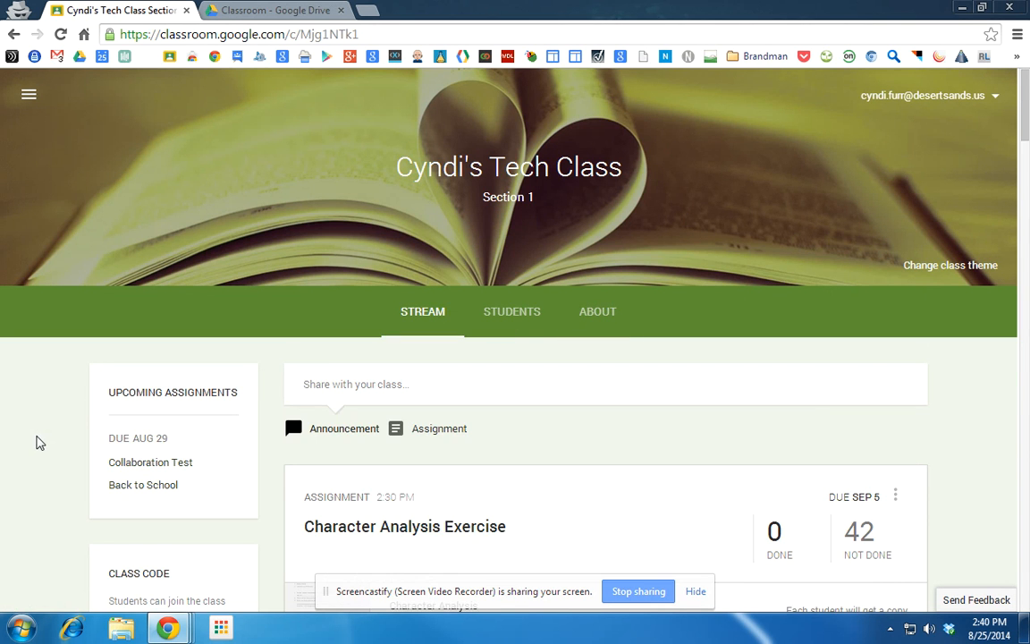